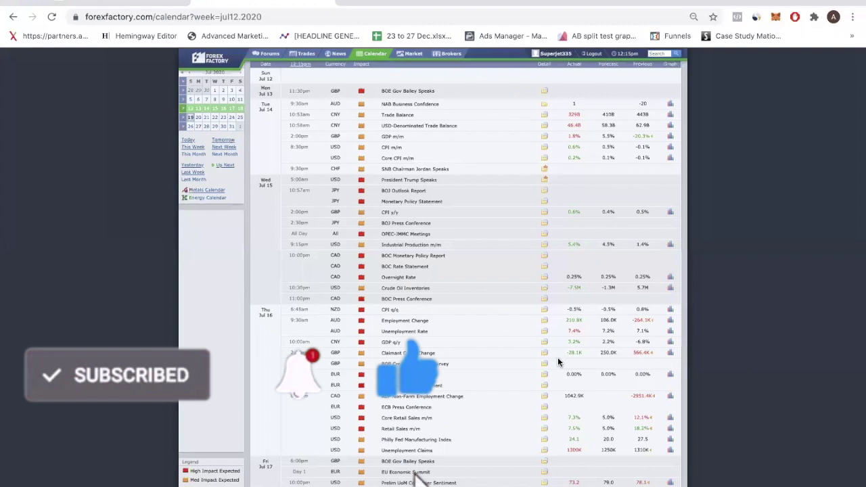
Review the economic events of Jul 12–18 on the calendar, including the ECB Press Conference and retail sales, and open the Jul 19–25 week.
{"action": "scroll", "coordinate": [558, 357], "scroll_direction": "down", "scroll_amount": 1}
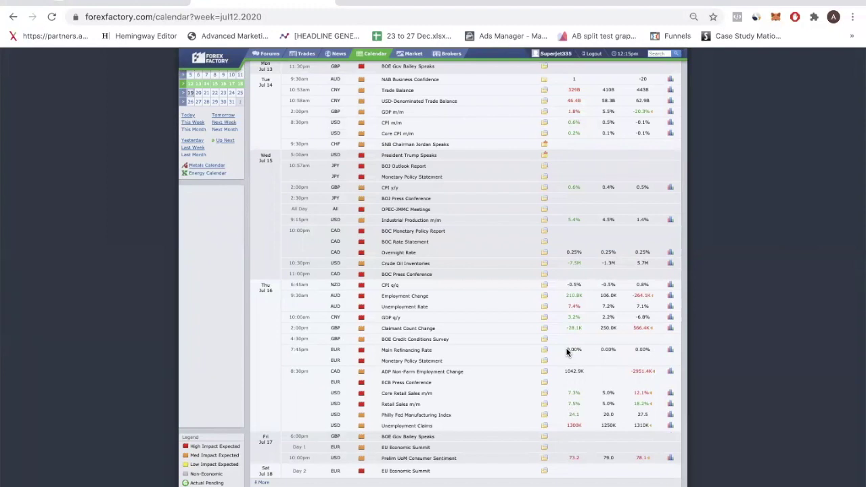
{"action": "scroll", "coordinate": [568, 352], "scroll_direction": "up", "scroll_amount": 2}
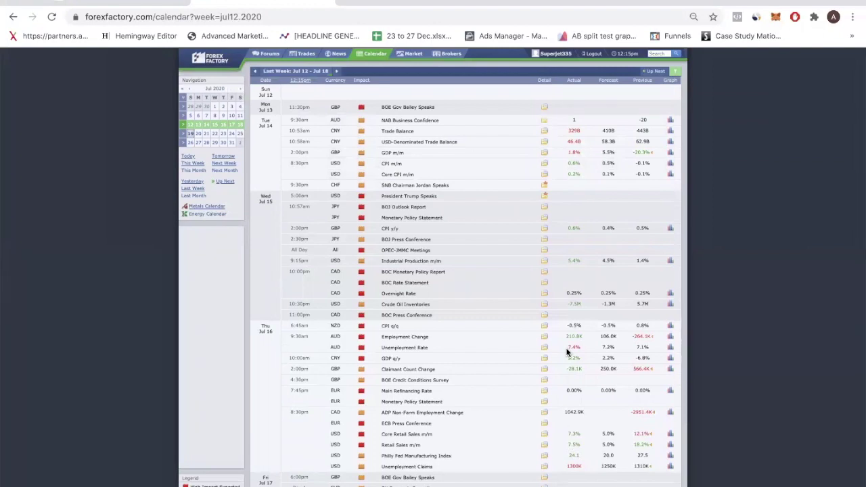
{"action": "scroll", "coordinate": [483, 207], "scroll_direction": "down", "scroll_amount": 2}
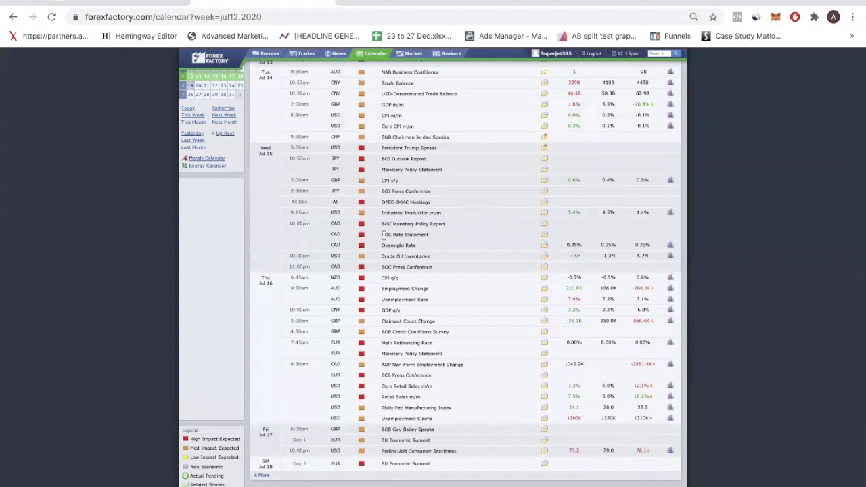
{"action": "scroll", "coordinate": [443, 257], "scroll_direction": "up", "scroll_amount": 1}
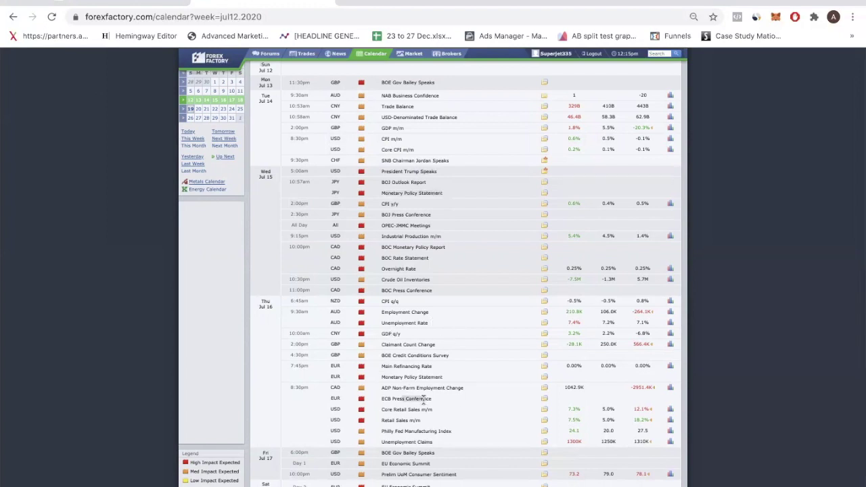
{"action": "scroll", "coordinate": [422, 400], "scroll_direction": "down", "scroll_amount": 1}
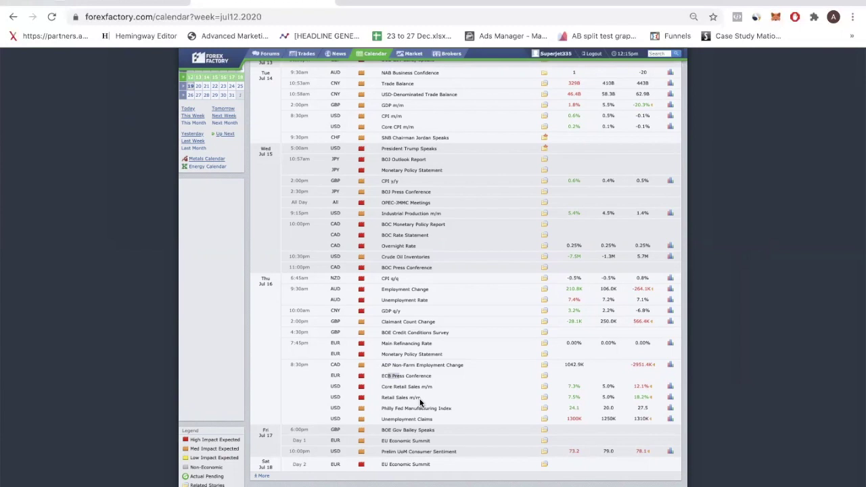
{"action": "scroll", "coordinate": [518, 369], "scroll_direction": "down", "scroll_amount": 2}
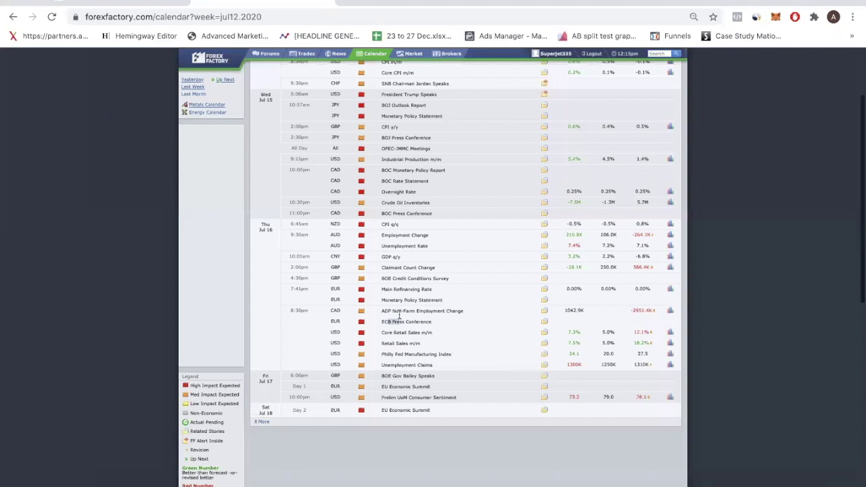
{"action": "left_click_drag", "start_coordinate": [407, 324], "coordinate": [427, 333]}
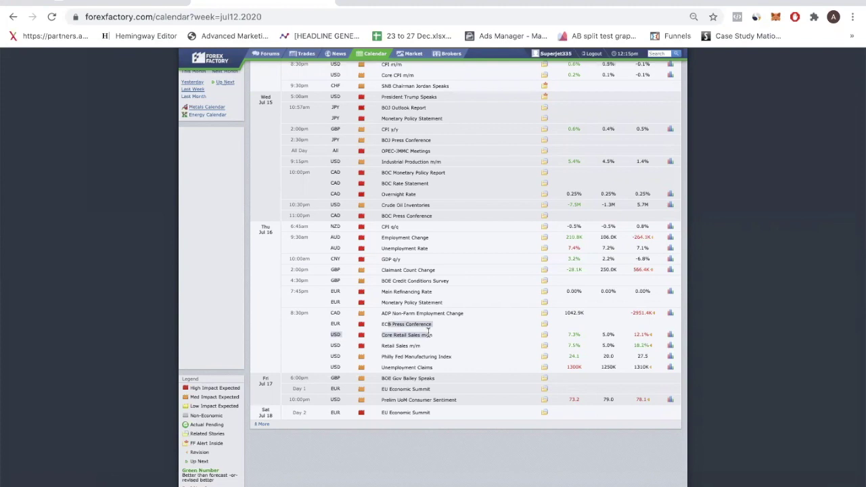
{"action": "scroll", "coordinate": [352, 391], "scroll_direction": "up", "scroll_amount": 1}
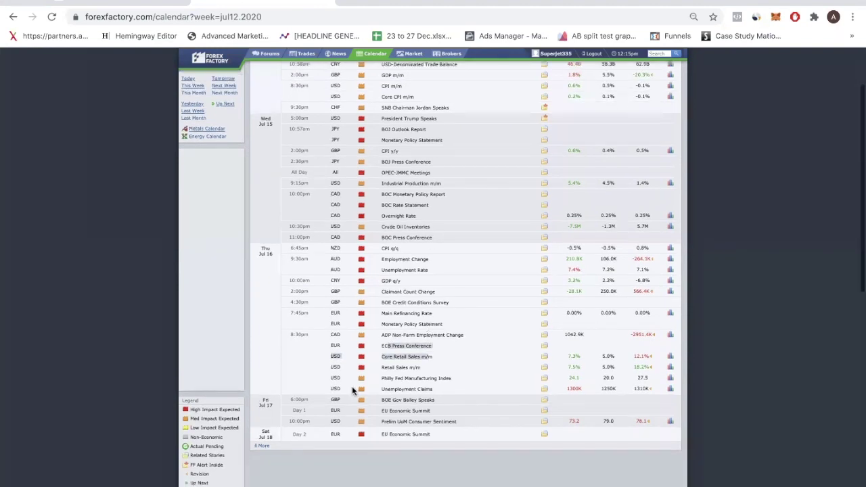
{"action": "left_click_drag", "start_coordinate": [299, 302], "coordinate": [271, 269]}
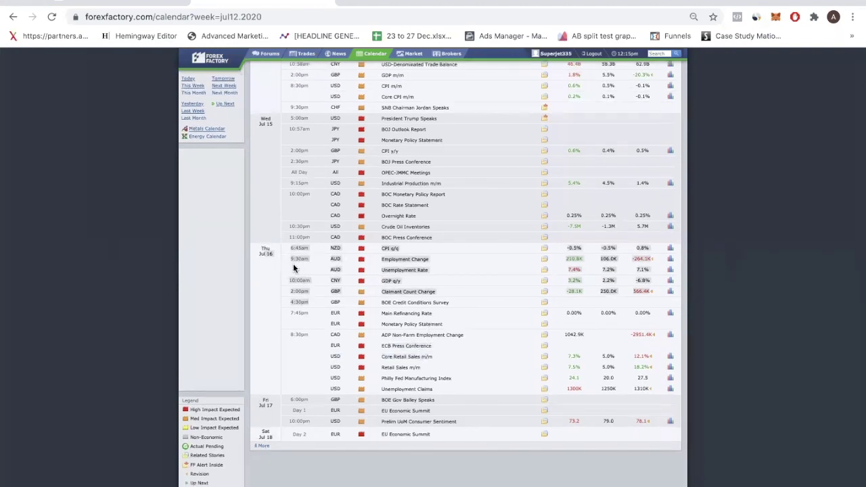
{"action": "left_click", "coordinate": [427, 401]}
{"action": "scroll", "coordinate": [468, 414], "scroll_direction": "up", "scroll_amount": 2}
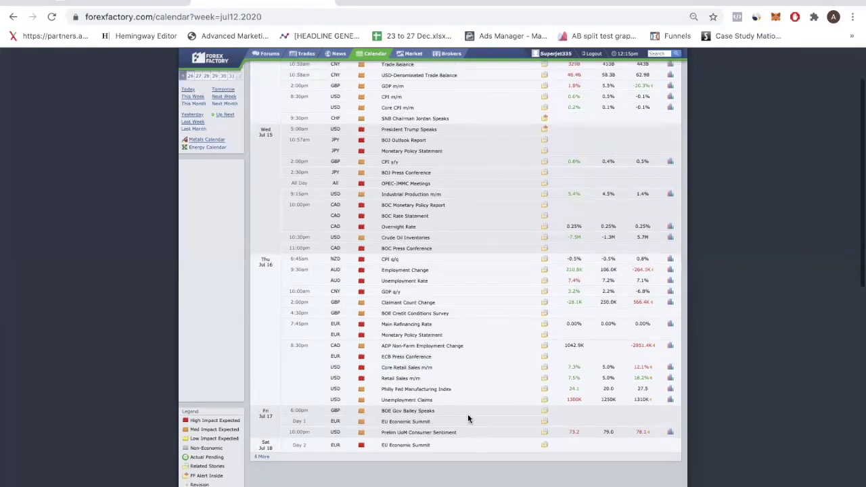
{"action": "left_click", "coordinate": [183, 138]}
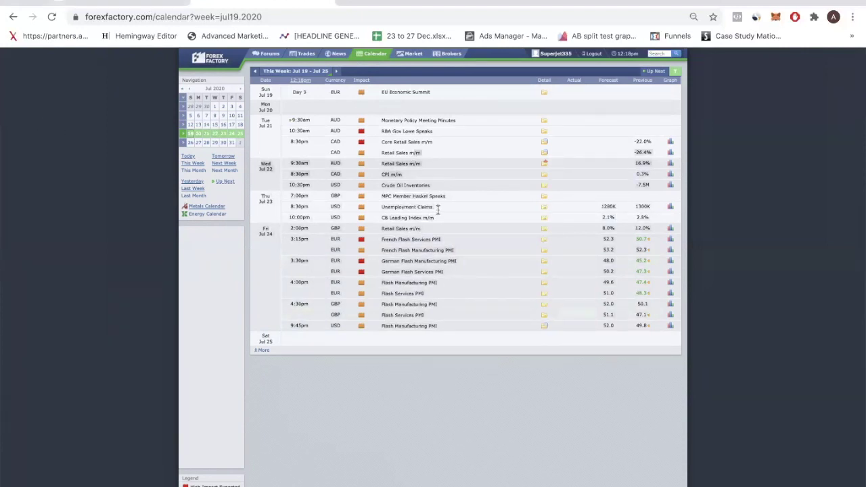
Switch to the DXY daily chart in TradingView and draw a horizontal line at about 96.05 along the June low.
{"action": "left_click", "coordinate": [124, 3]}
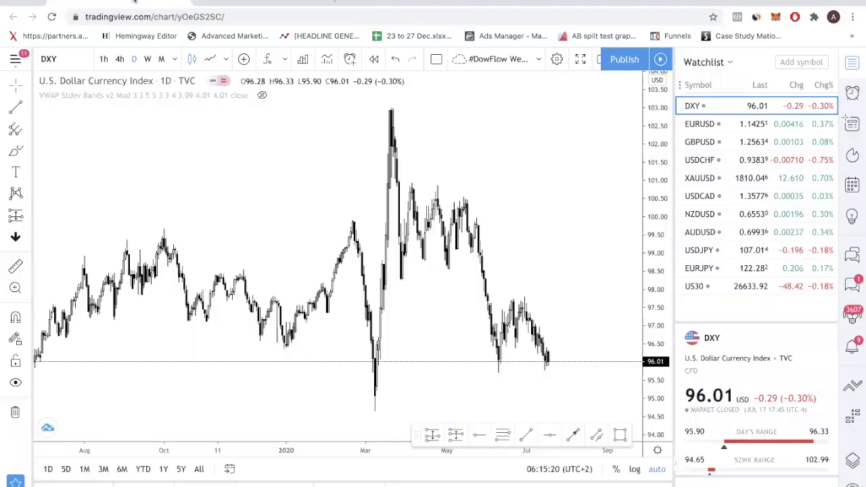
{"action": "left_click_drag", "start_coordinate": [456, 250], "coordinate": [539, 236]}
{"action": "scroll", "coordinate": [551, 267], "scroll_direction": "up", "scroll_amount": 5}
{"action": "scroll", "coordinate": [540, 278], "scroll_direction": "left", "scroll_amount": 5}
{"action": "scroll", "coordinate": [519, 271], "scroll_direction": "up", "scroll_amount": 3}
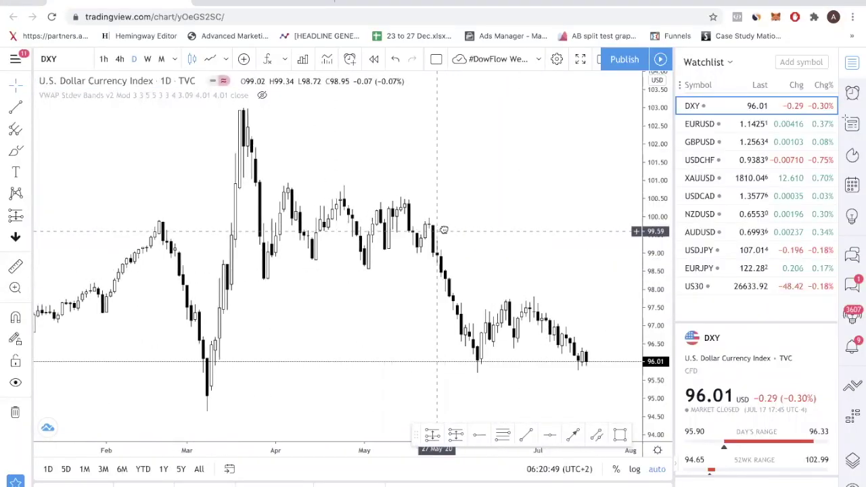
{"action": "scroll", "coordinate": [465, 233], "scroll_direction": "left", "scroll_amount": 3}
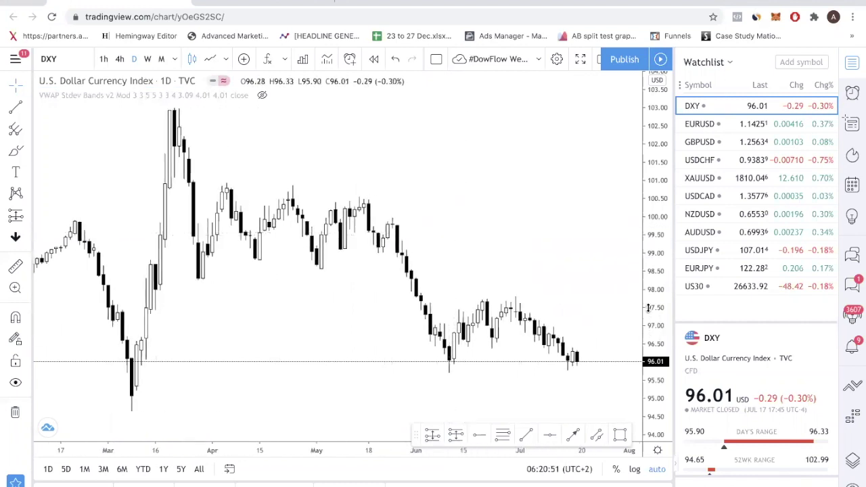
{"action": "scroll", "coordinate": [586, 344], "scroll_direction": "down", "scroll_amount": 2}
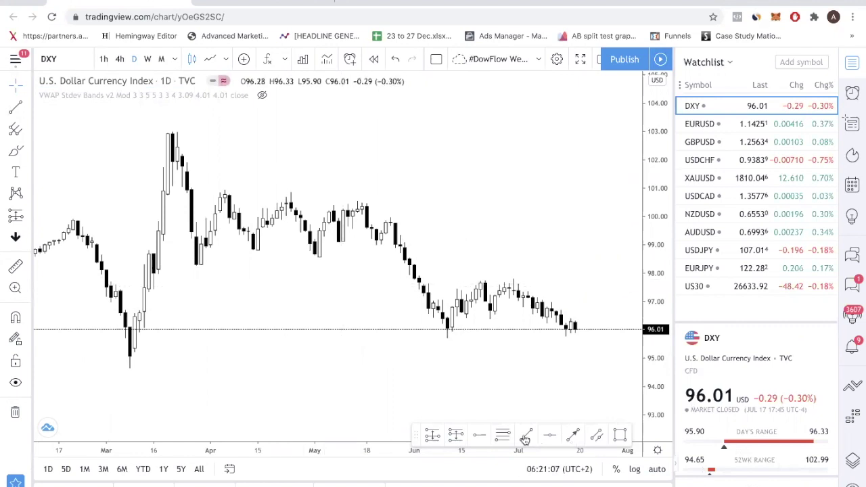
{"action": "left_click", "coordinate": [547, 437]}
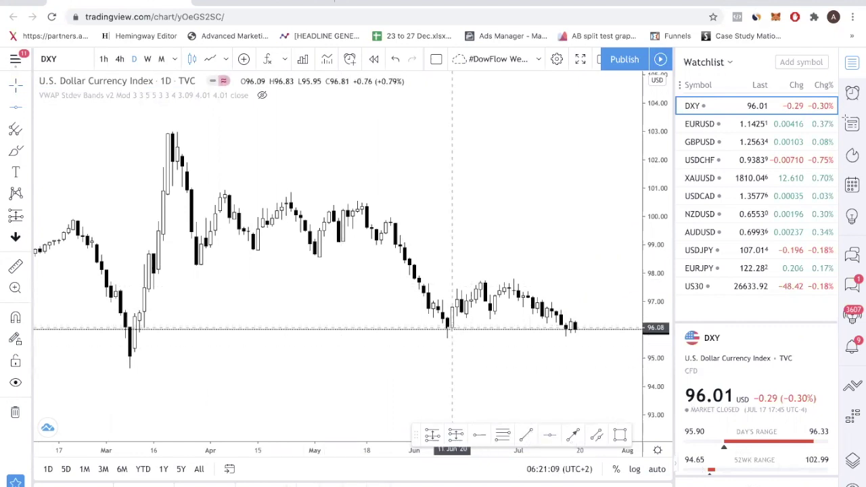
{"action": "left_click", "coordinate": [452, 329]}
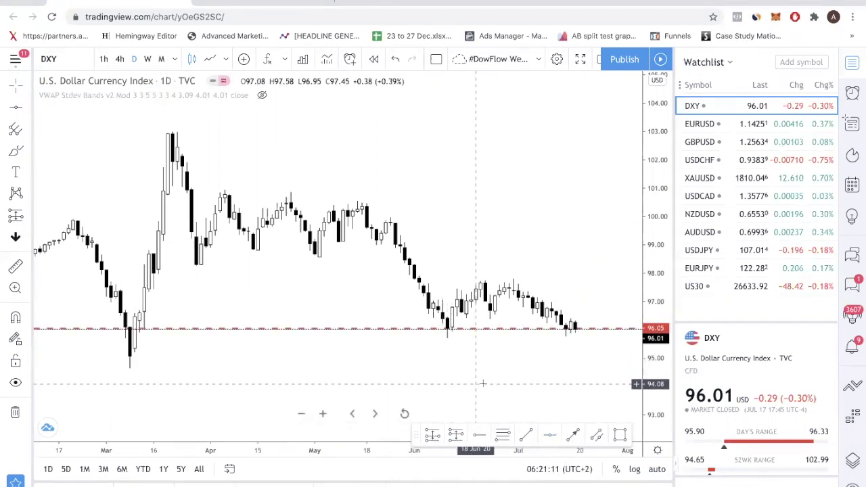
Mark the early May low on the DXY chart with a rectangle from about 98.90 to 98.47.
{"action": "scroll", "coordinate": [484, 381], "scroll_direction": "down", "scroll_amount": 2}
{"action": "scroll", "coordinate": [486, 382], "scroll_direction": "down", "scroll_amount": 3}
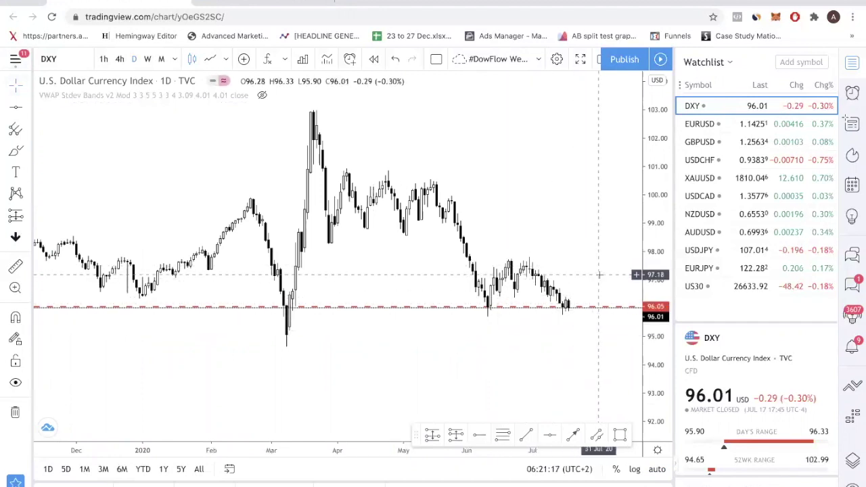
{"action": "scroll", "coordinate": [599, 275], "scroll_direction": "up", "scroll_amount": 2}
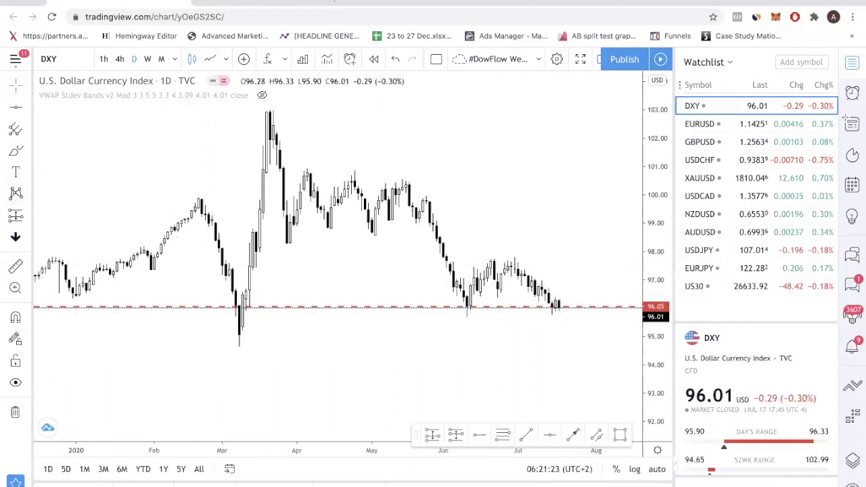
{"action": "left_click", "coordinate": [574, 435]}
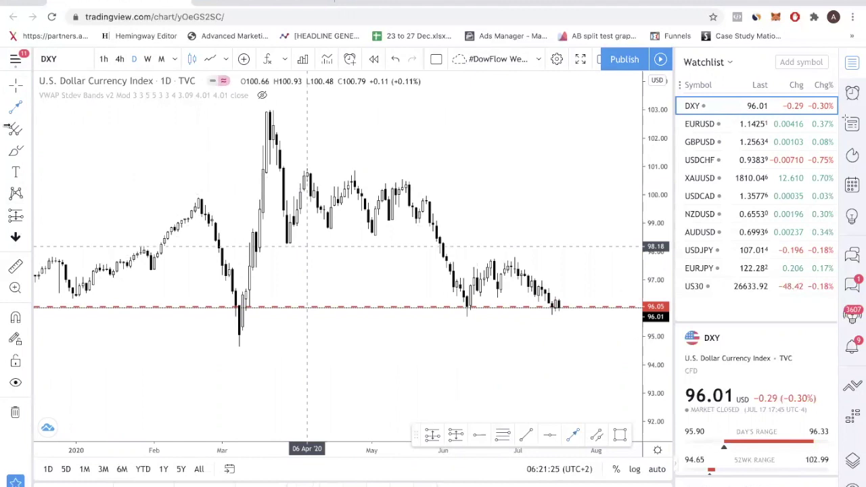
{"action": "key", "text": "alt+shift+r"}
{"action": "left_click", "coordinate": [358, 227]}
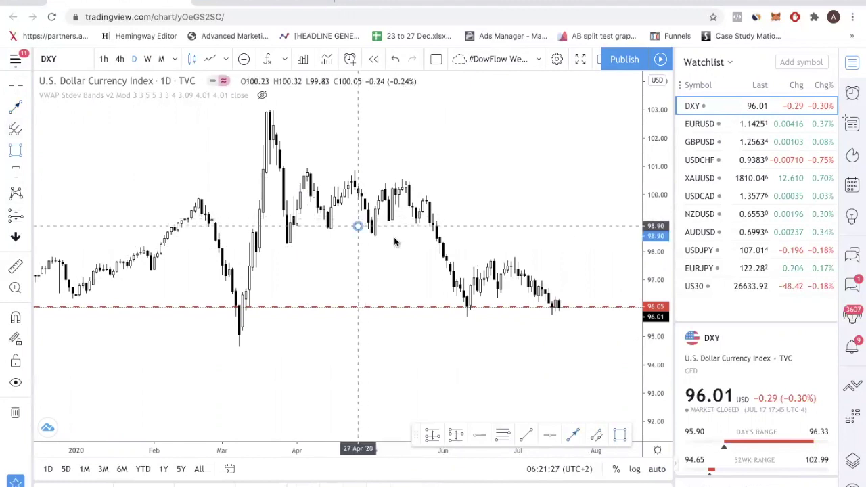
{"action": "left_click", "coordinate": [393, 237]}
Mark the mid-May high with a rectangle from about 100.60 to 100.30 and the June low with one from about 95.99 to 95.29.
{"action": "left_click", "coordinate": [621, 437]}
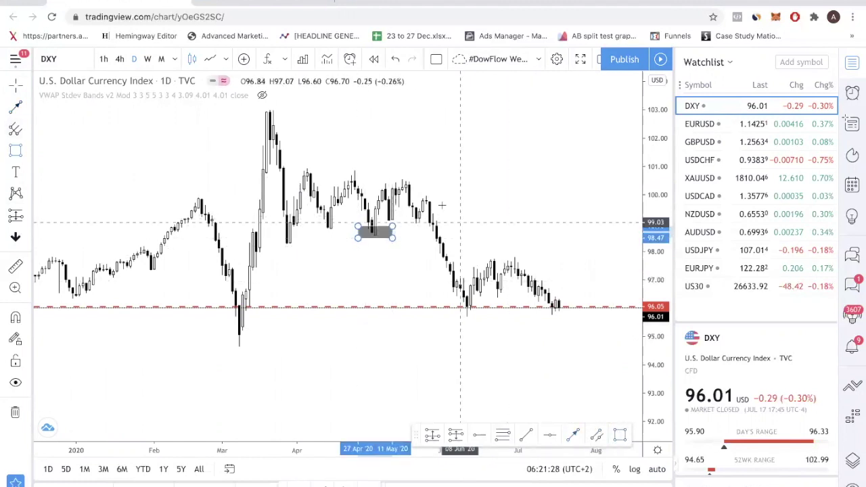
{"action": "left_click", "coordinate": [396, 180]}
{"action": "left_click", "coordinate": [414, 187]}
{"action": "left_click", "coordinate": [620, 436]}
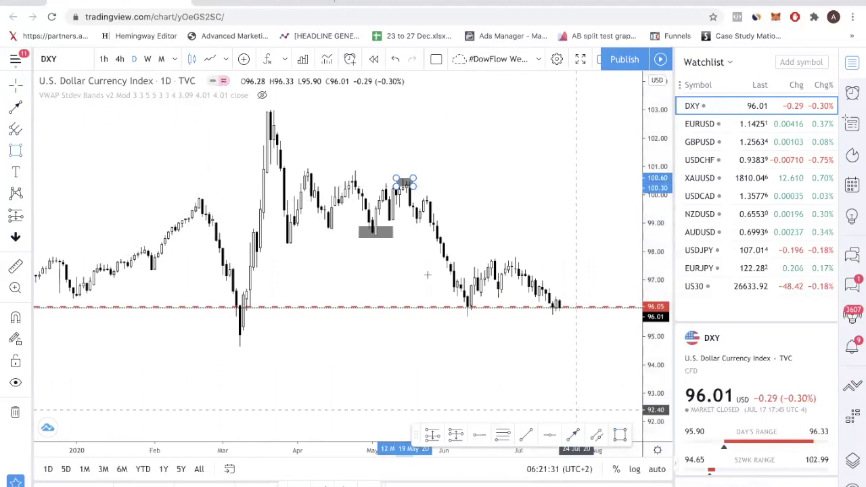
{"action": "left_click", "coordinate": [454, 308]}
{"action": "left_click", "coordinate": [481, 329]}
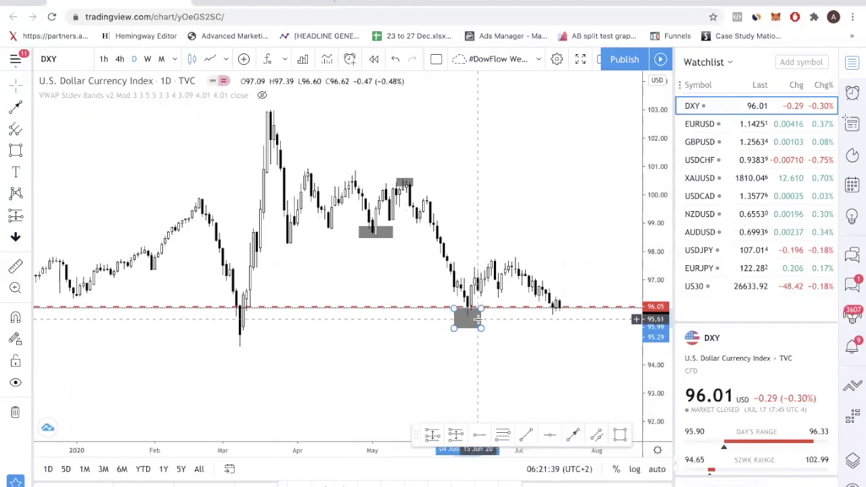
Display prices as a line chart to lower the horizontal line to about 95.99 at the June closing low, and restore candlesticks.
{"action": "left_click_drag", "start_coordinate": [478, 318], "coordinate": [432, 311]}
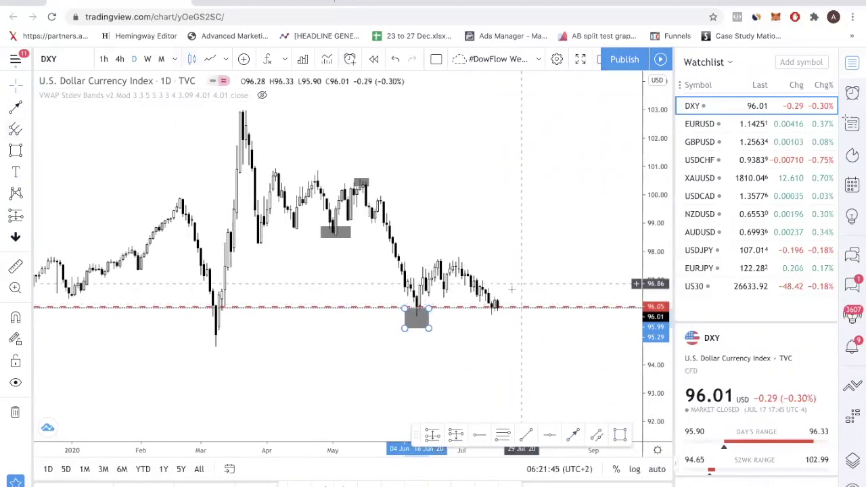
{"action": "key", "text": "alt+l"}
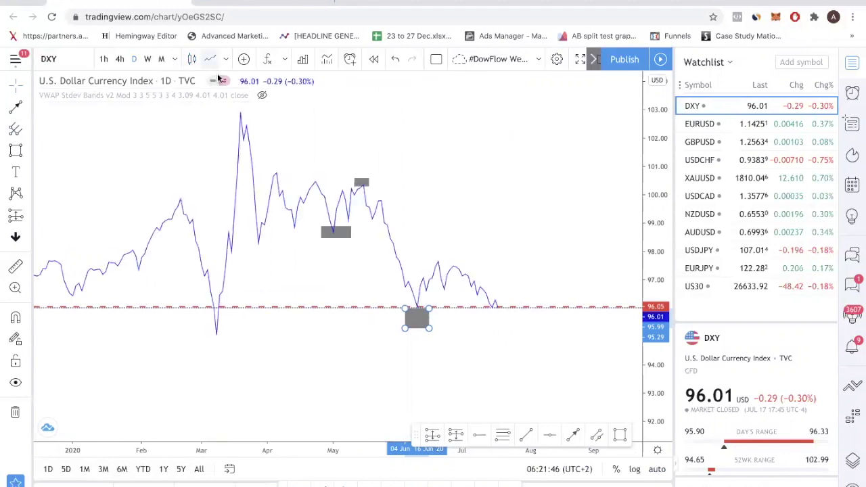
{"action": "left_click", "coordinate": [428, 308]}
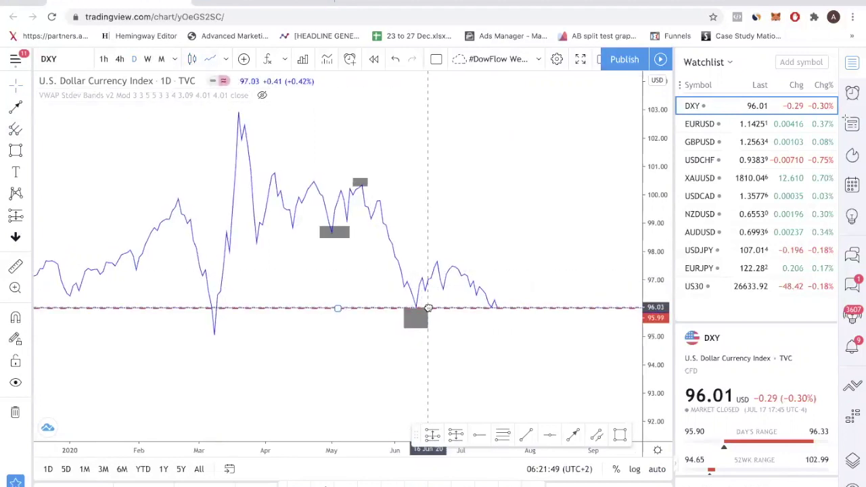
{"action": "left_click", "coordinate": [192, 59]}
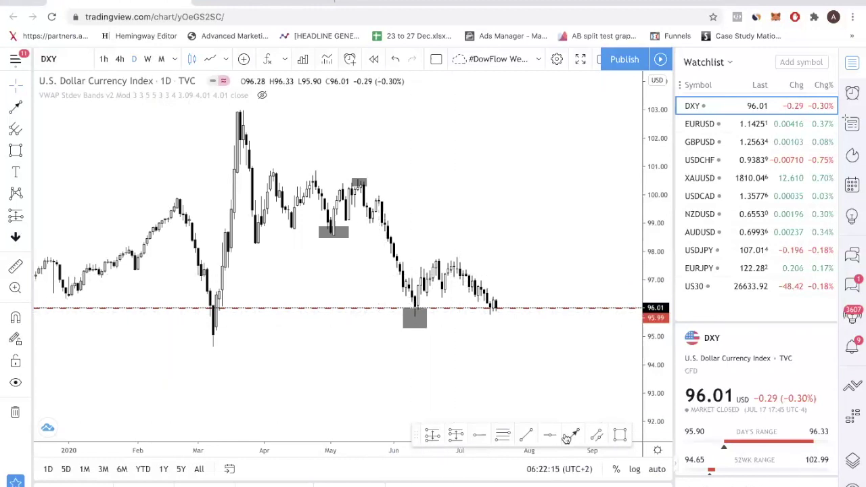
Draw a downward arrow from the latest DXY price to about 94.99 and horizontal rays at about 95.06 and 97.71.
{"action": "left_click", "coordinate": [502, 310]}
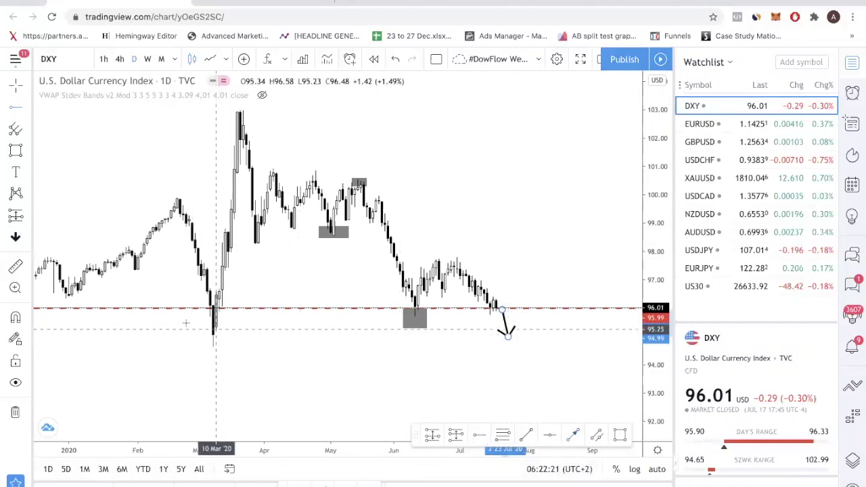
{"action": "left_click", "coordinate": [195, 334]}
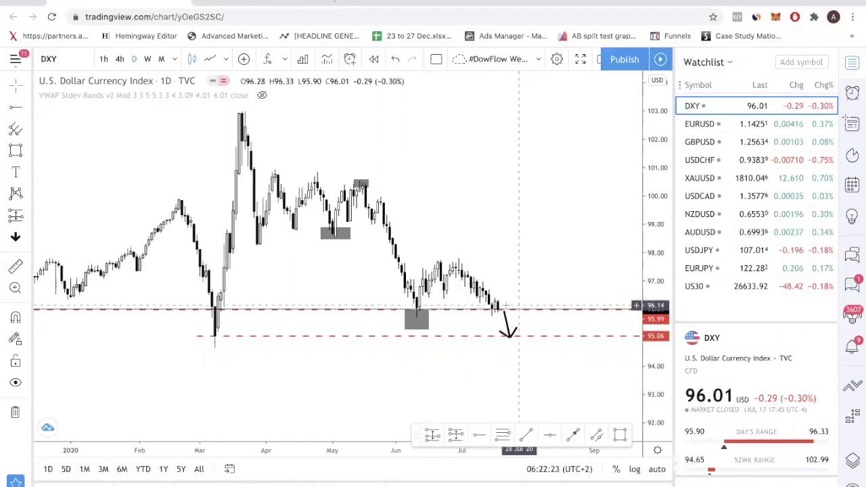
{"action": "left_click", "coordinate": [478, 438]}
{"action": "left_click", "coordinate": [417, 261]}
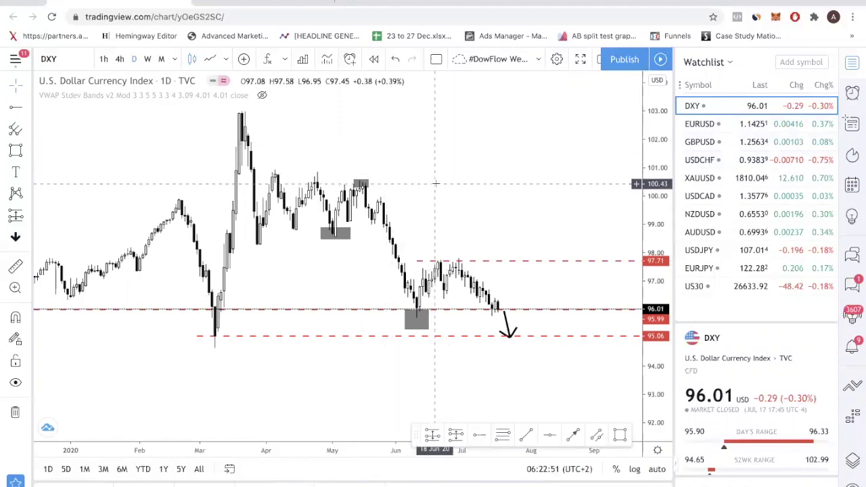
Open the EURUSD daily chart and draw a horizontal ray at about 1.14399 from the March high.
{"action": "left_click", "coordinate": [707, 124]}
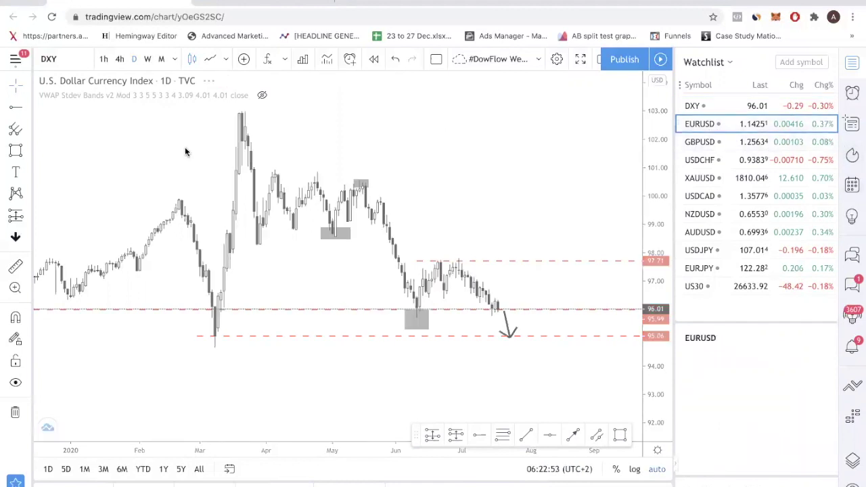
{"action": "scroll", "coordinate": [323, 228], "scroll_direction": "down", "scroll_amount": 3}
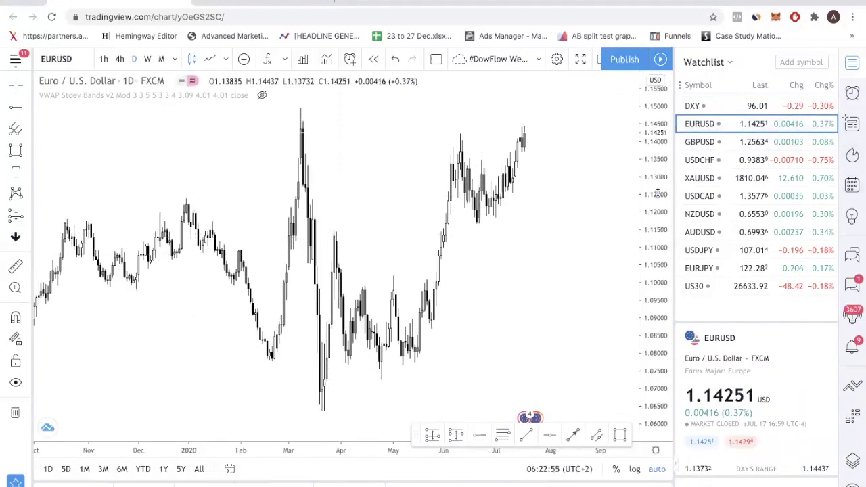
{"action": "scroll", "coordinate": [512, 246], "scroll_direction": "up", "scroll_amount": 5}
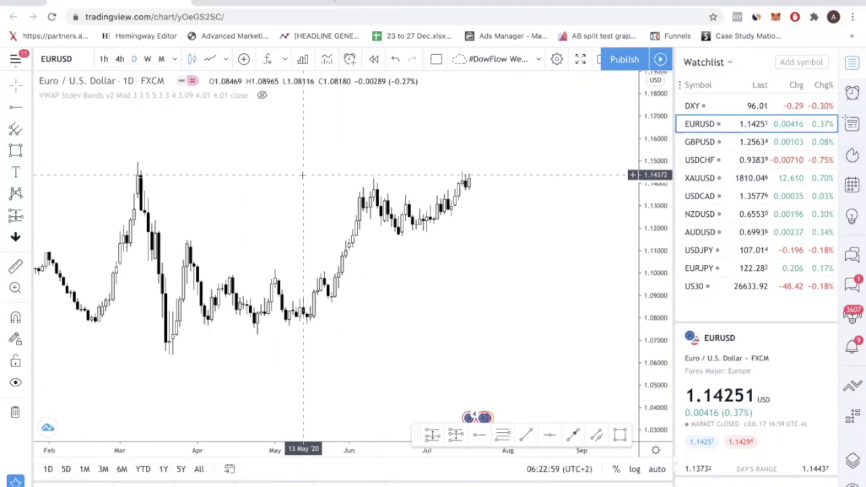
{"action": "left_click", "coordinate": [121, 174]}
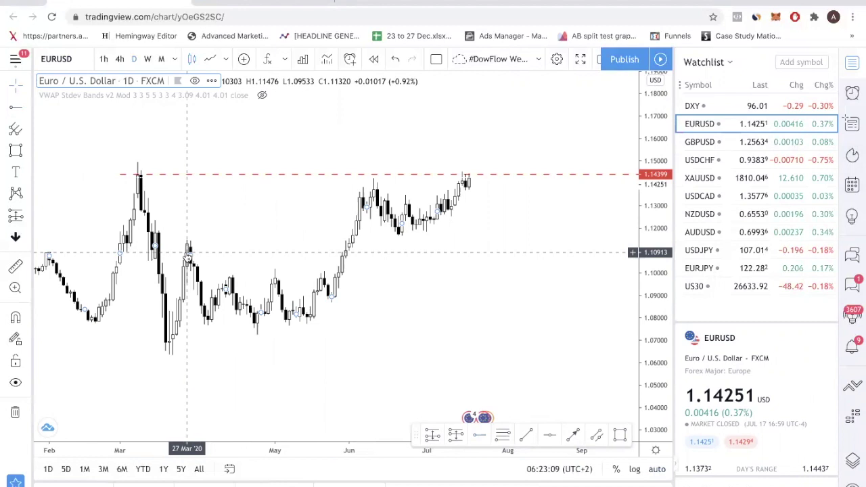
Draw a horizontal ray at about 1.13702 from early June and a rectangle over the March high from about 1.15047 to 1.14291.
{"action": "scroll", "coordinate": [423, 233], "scroll_direction": "down", "scroll_amount": 2}
{"action": "scroll", "coordinate": [421, 234], "scroll_direction": "up", "scroll_amount": 3}
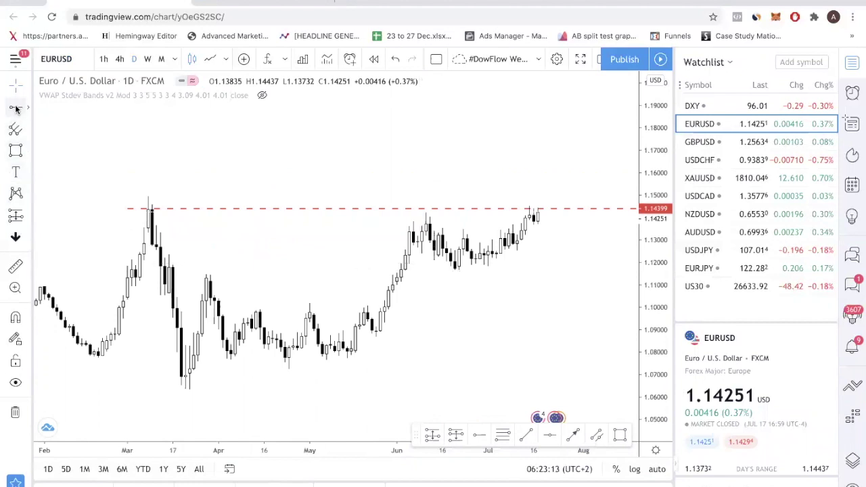
{"action": "left_click", "coordinate": [376, 224]}
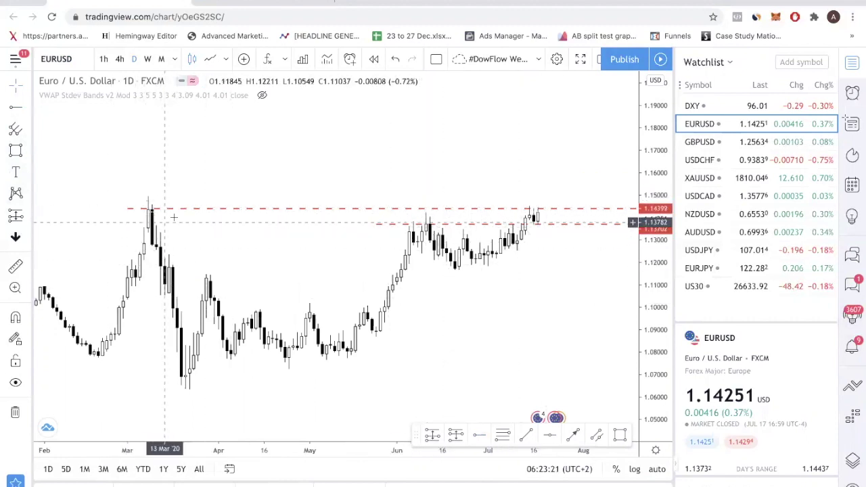
{"action": "left_click", "coordinate": [16, 150]}
{"action": "left_click_drag", "start_coordinate": [131, 195], "coordinate": [182, 211]}
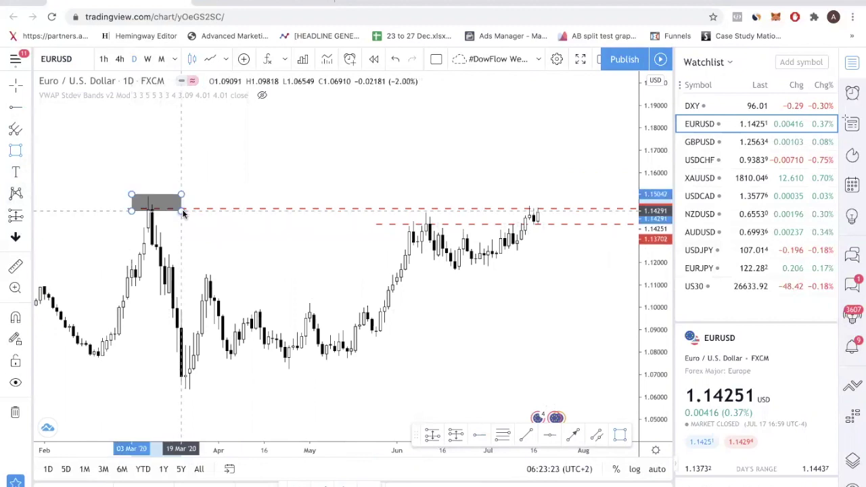
Draw an arrow from about 1.1140 below the latest candles to the 1.13702 level at the mid-July candles.
{"action": "scroll", "coordinate": [284, 309], "scroll_direction": "up", "scroll_amount": 5}
{"action": "scroll", "coordinate": [472, 334], "scroll_direction": "up", "scroll_amount": 3}
{"action": "left_click_drag", "start_coordinate": [657, 321], "coordinate": [657, 327]}
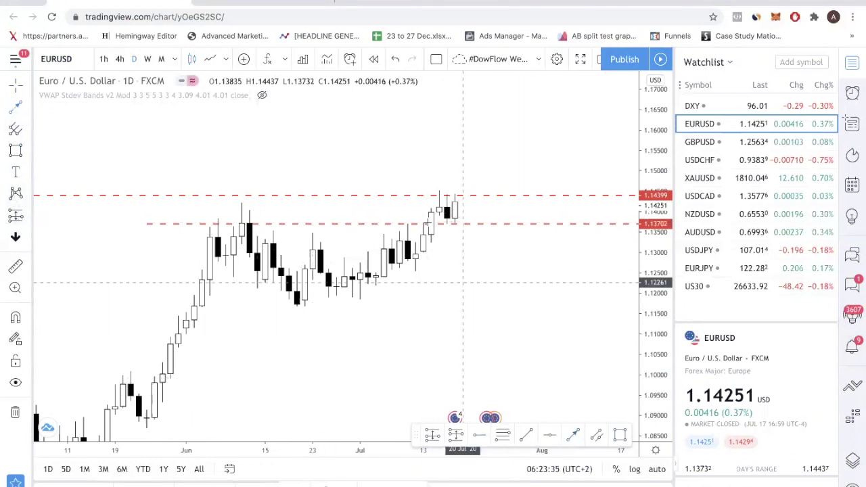
{"action": "mouse_move", "coordinate": [440, 215]}
{"action": "left_mouse_down"}
{"action": "mouse_move", "coordinate": [471, 283]}
{"action": "mouse_move", "coordinate": [437, 101]}
{"action": "mouse_move", "coordinate": [424, 109]}
{"action": "left_mouse_up"}
{"action": "left_click_drag", "start_coordinate": [431, 160], "coordinate": [439, 272]}
{"action": "left_click_drag", "start_coordinate": [449, 324], "coordinate": [486, 318]}
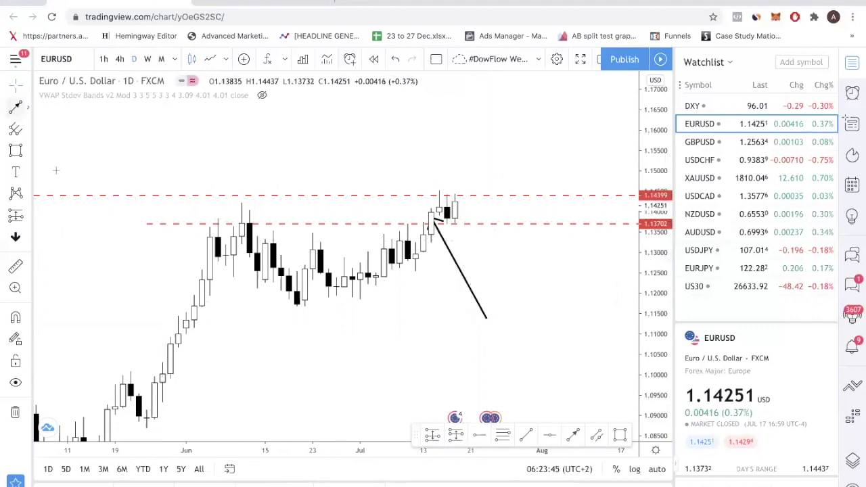
Mark the latest July candles with a rectangle from about 1.14398 to 1.13720, ending at 24 July.
{"action": "left_click", "coordinate": [15, 150]}
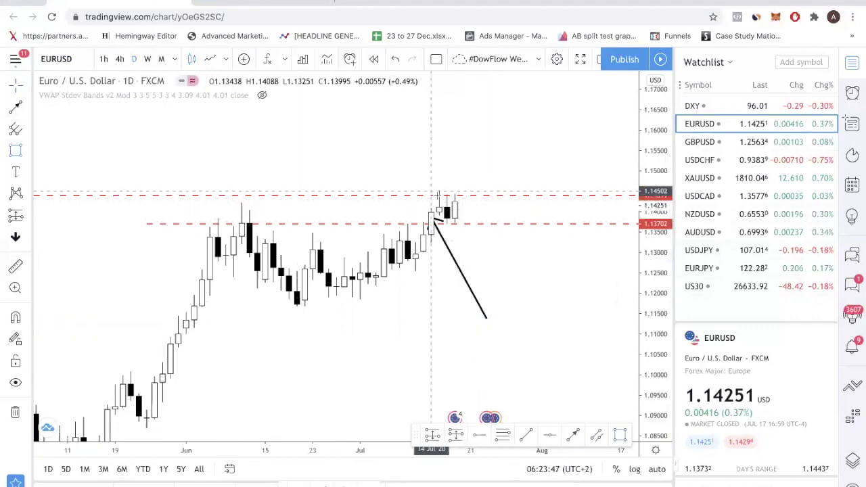
{"action": "left_click", "coordinate": [438, 196]}
{"action": "left_click", "coordinate": [494, 225]}
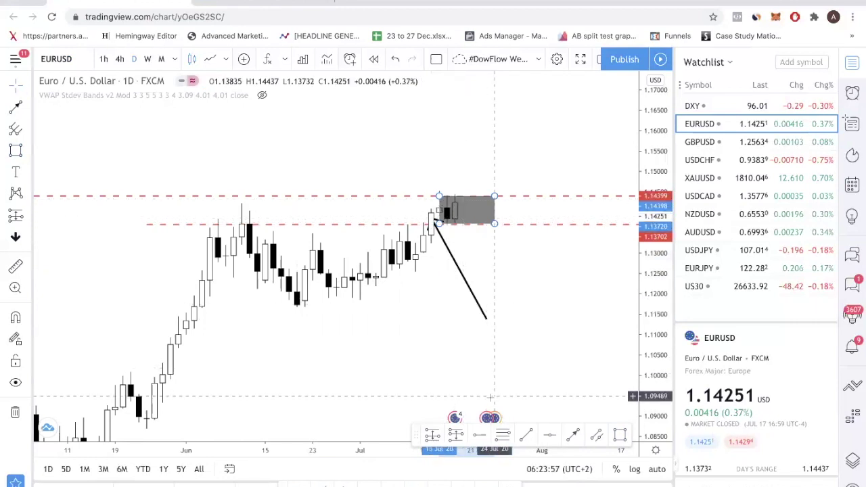
Delete the arrow below the latest EURUSD candles.
{"action": "scroll", "coordinate": [474, 366], "scroll_direction": "down", "scroll_amount": 5}
{"action": "scroll", "coordinate": [442, 336], "scroll_direction": "up", "scroll_amount": 3}
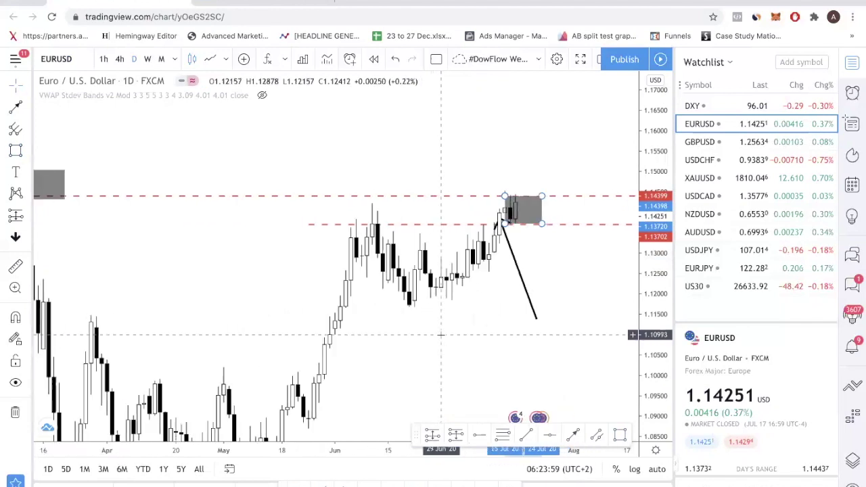
{"action": "left_click_drag", "start_coordinate": [346, 344], "coordinate": [245, 325]}
{"action": "key", "text": "Delete"}
{"action": "scroll", "coordinate": [495, 288], "scroll_direction": "down", "scroll_amount": 2}
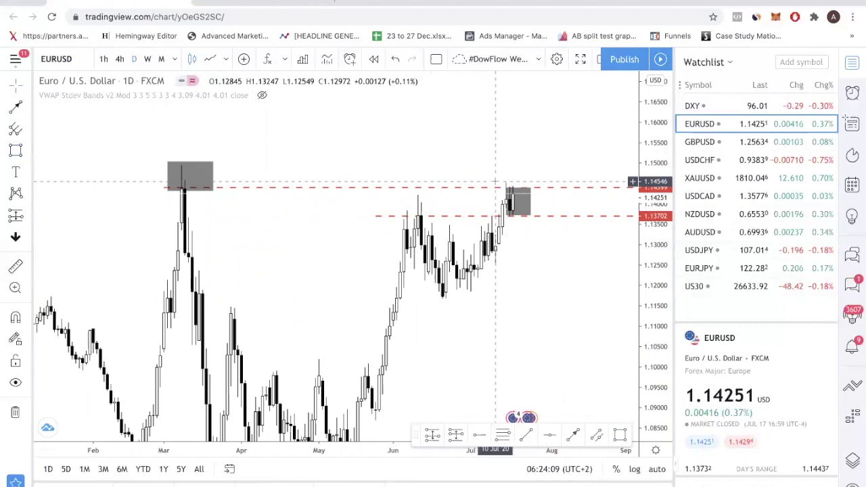
Draw a horizontal ray at about 1.14531 from 8 July, level with the July high.
{"action": "left_click", "coordinate": [508, 201]}
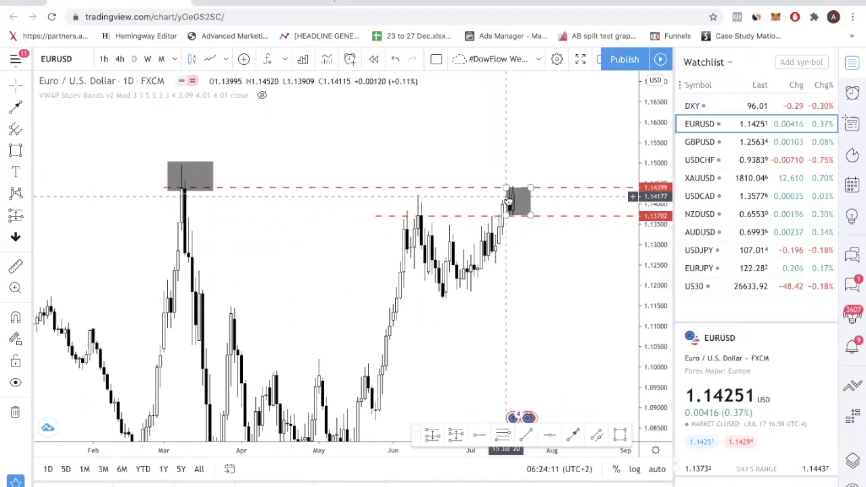
{"action": "scroll", "coordinate": [508, 202], "scroll_direction": "up", "scroll_amount": 5}
{"action": "left_click", "coordinate": [479, 437]}
{"action": "left_click", "coordinate": [287, 182]}
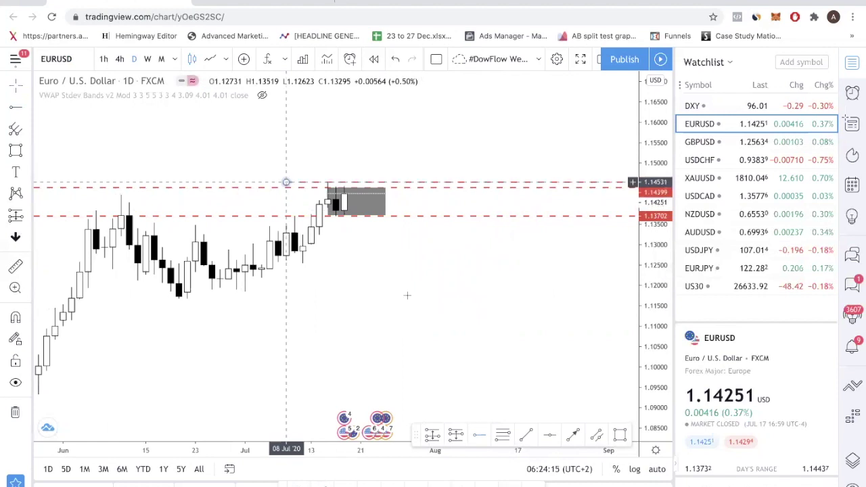
Mark the late-March high with a rectangle from about 1.11636 to 1.10768 and the late-April low with one from about 1.07595 to 1.07116.
{"action": "scroll", "coordinate": [428, 273], "scroll_direction": "down", "scroll_amount": 5}
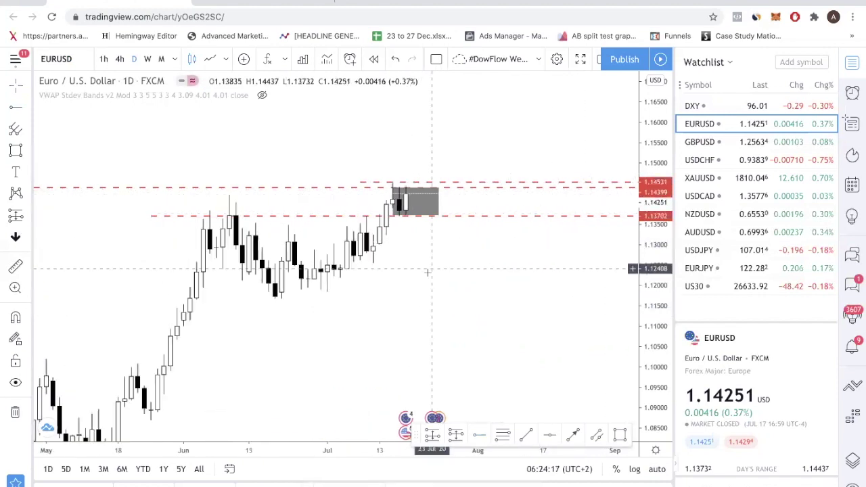
{"action": "scroll", "coordinate": [379, 242], "scroll_direction": "left", "scroll_amount": 2}
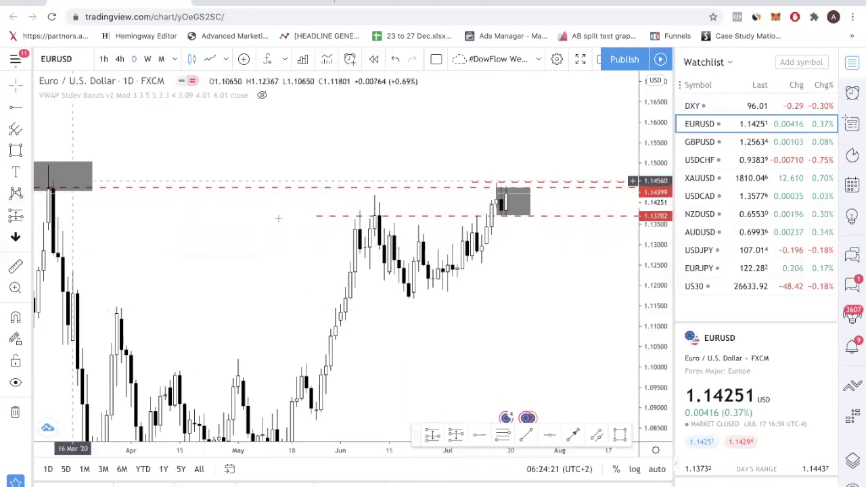
{"action": "scroll", "coordinate": [288, 203], "scroll_direction": "left", "scroll_amount": 3}
{"action": "left_click_drag", "start_coordinate": [657, 239], "coordinate": [651, 361]}
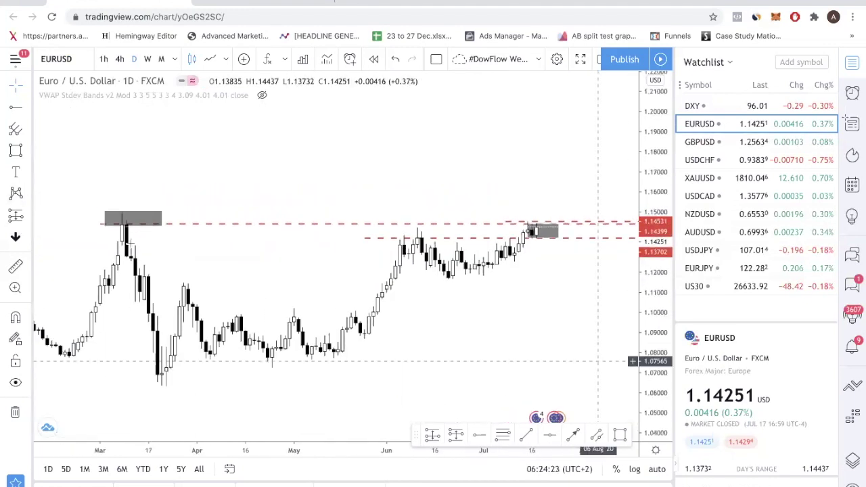
{"action": "left_click", "coordinate": [16, 151]}
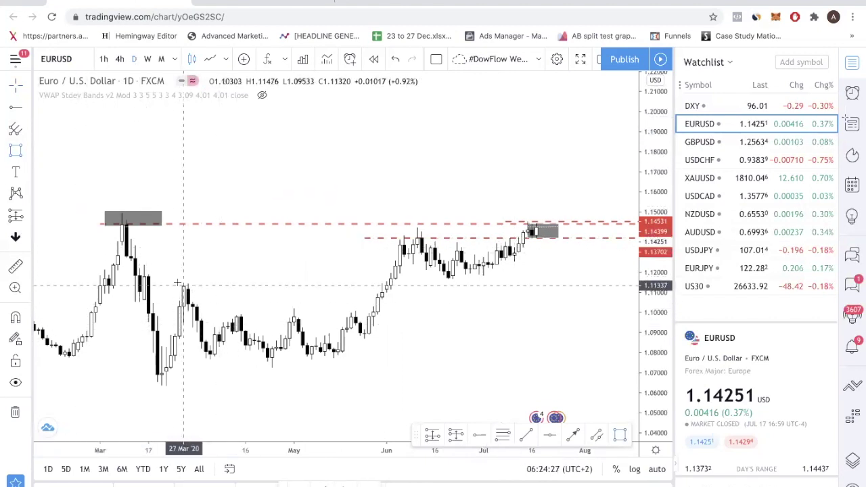
{"action": "left_click_drag", "start_coordinate": [175, 279], "coordinate": [215, 296]}
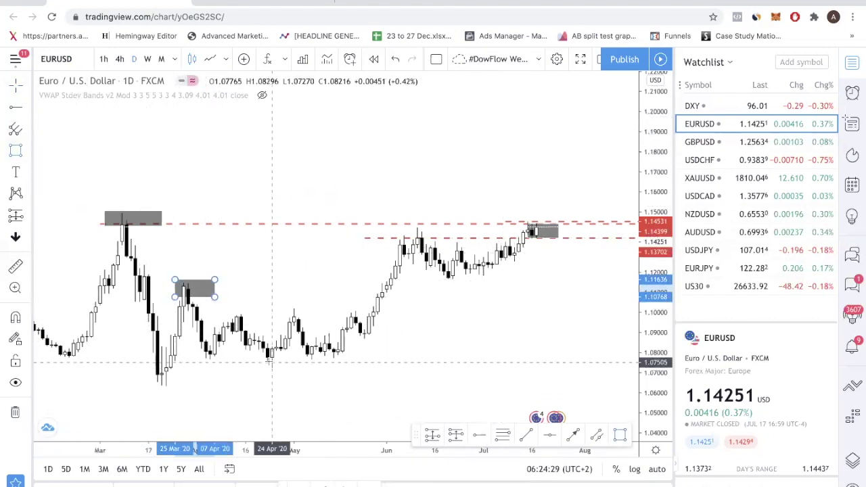
{"action": "left_click_drag", "start_coordinate": [262, 362], "coordinate": [293, 371]}
Mark the June high with a rectangle from about 1.14300 to 1.13522 and the mid-June to early-July lows with another.
{"action": "left_click", "coordinate": [16, 152]}
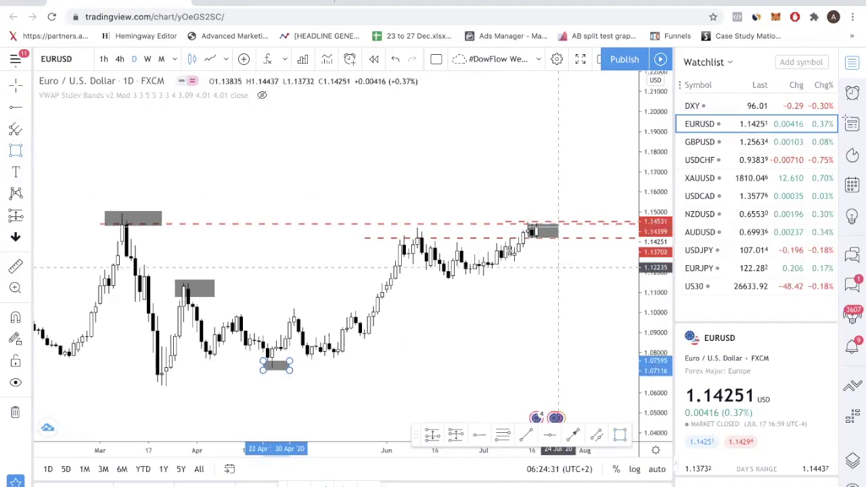
{"action": "left_click_drag", "start_coordinate": [408, 226], "coordinate": [435, 242]}
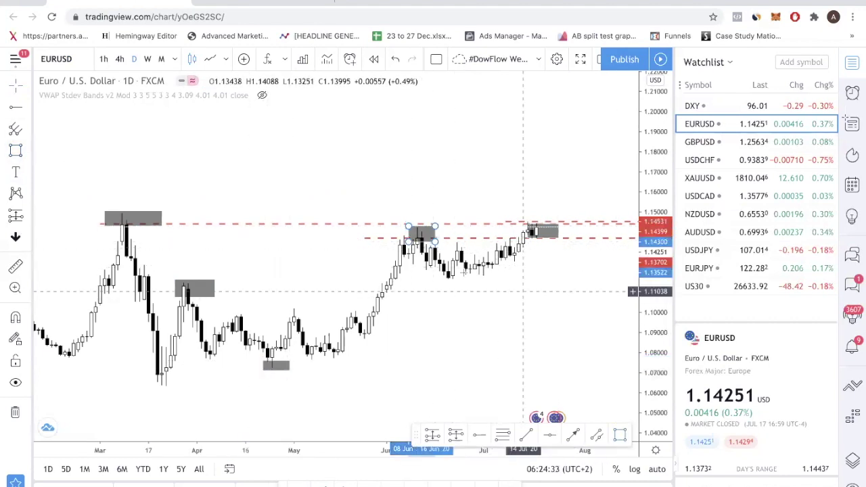
{"action": "mouse_move", "coordinate": [435, 266]}
{"action": "left_mouse_down"}
{"action": "mouse_move", "coordinate": [507, 296]}
{"action": "mouse_move", "coordinate": [501, 289]}
{"action": "left_mouse_up"}
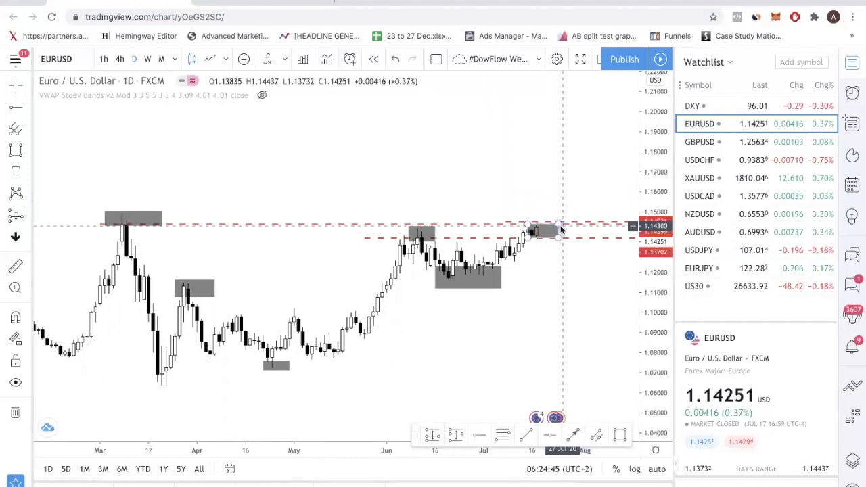
Extend the rectangle on the latest July candles up to about 1.14480 and out to 27 July.
{"action": "left_click_drag", "start_coordinate": [560, 230], "coordinate": [564, 221]}
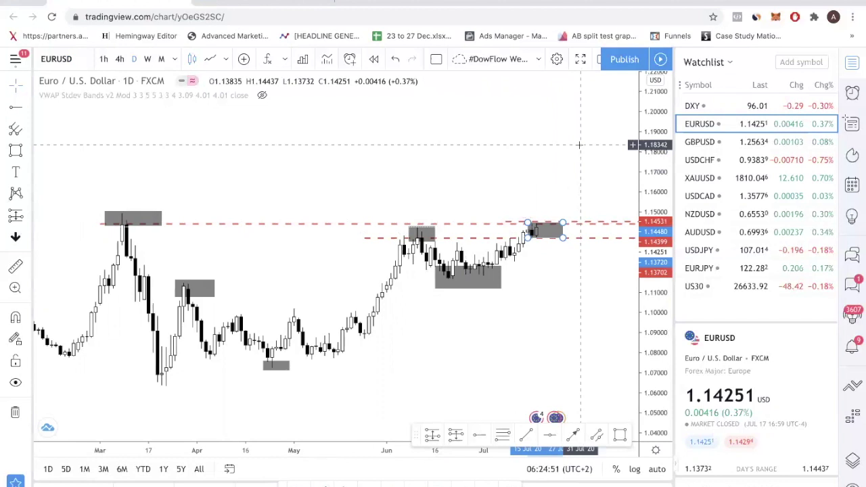
{"action": "scroll", "coordinate": [579, 144], "scroll_direction": "down", "scroll_amount": 5}
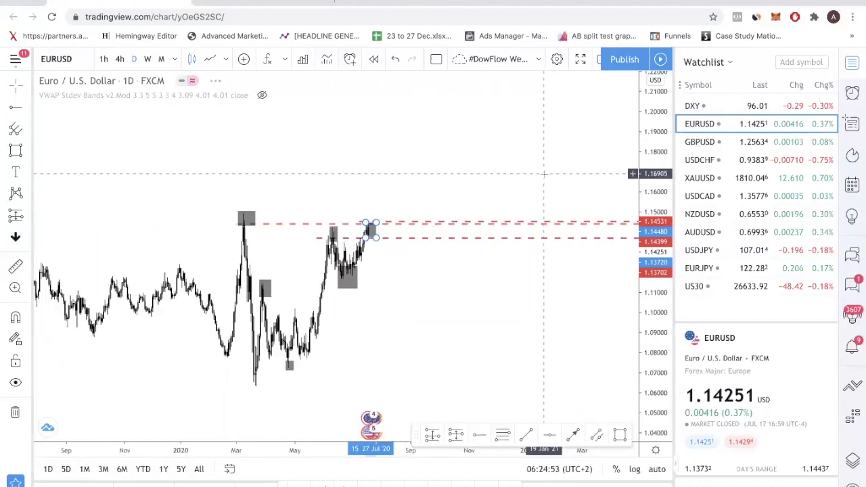
{"action": "scroll", "coordinate": [555, 329], "scroll_direction": "up", "scroll_amount": 5}
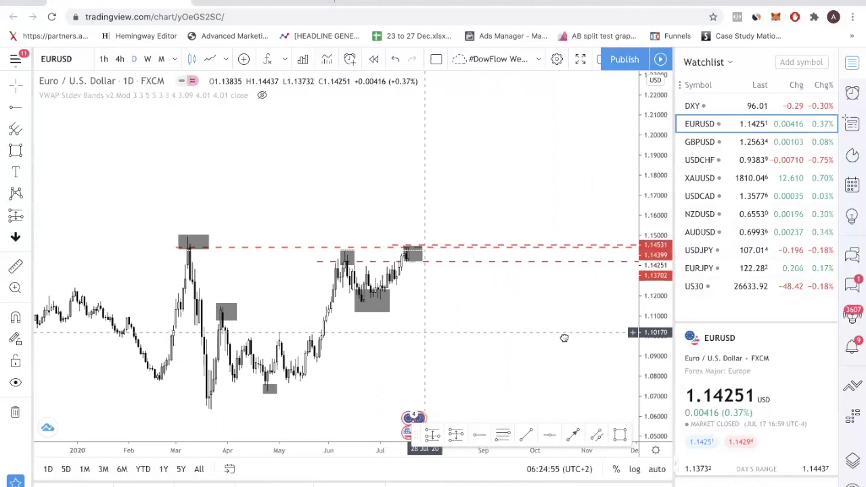
{"action": "scroll", "coordinate": [564, 342], "scroll_direction": "left", "scroll_amount": 5}
{"action": "scroll", "coordinate": [565, 349], "scroll_direction": "up", "scroll_amount": 3}
{"action": "scroll", "coordinate": [596, 325], "scroll_direction": "right", "scroll_amount": 3}
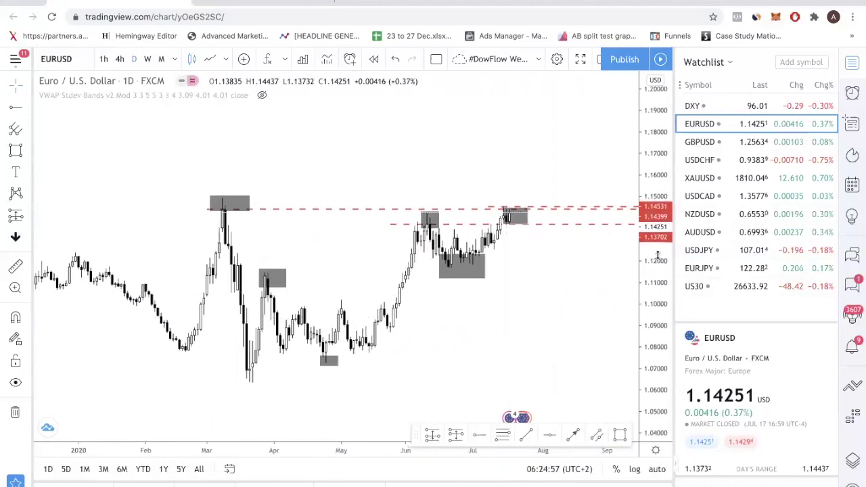
{"action": "scroll", "coordinate": [656, 256], "scroll_direction": "right", "scroll_amount": 3}
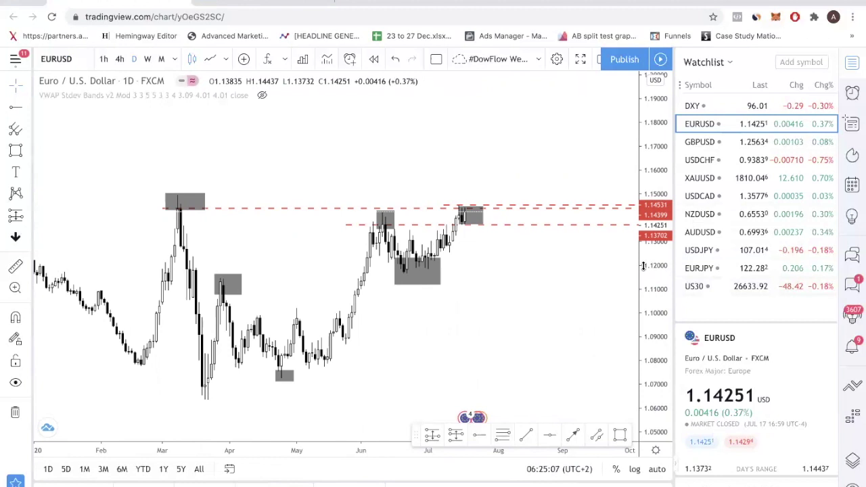
Open the GBPUSD daily chart and draw descending trend lines from the July high and from the June high at about 1.28180.
{"action": "left_click", "coordinate": [741, 142]}
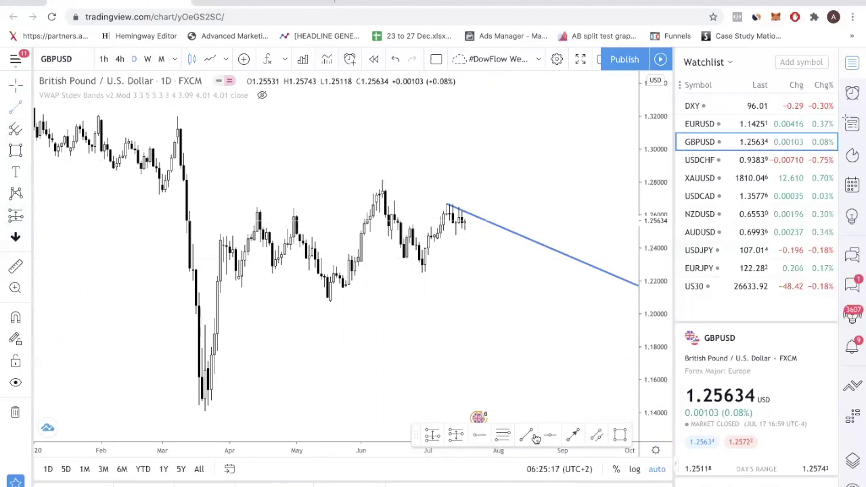
{"action": "left_click_drag", "start_coordinate": [384, 181], "coordinate": [553, 447]}
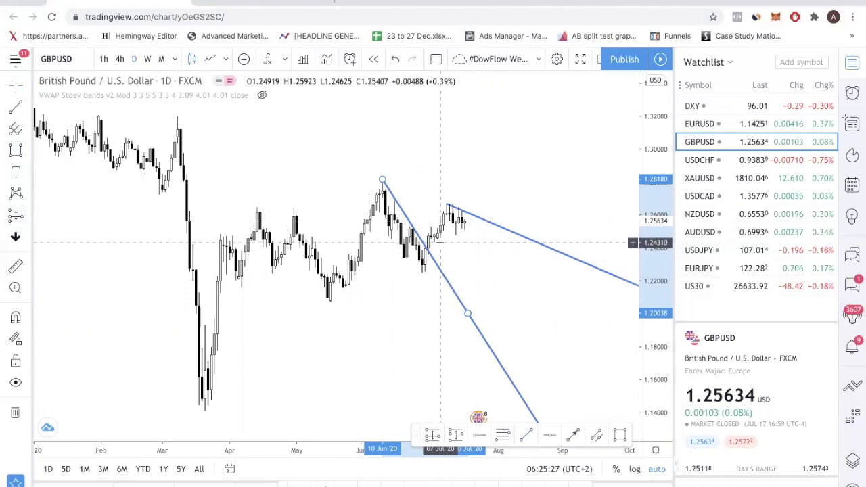
Display GBPUSD as a line chart and draw rectangles at about 1.23898 to 1.23251, 1.23046 to 1.22467, and on the early-July pause near 1.24817.
{"action": "left_click", "coordinate": [210, 59]}
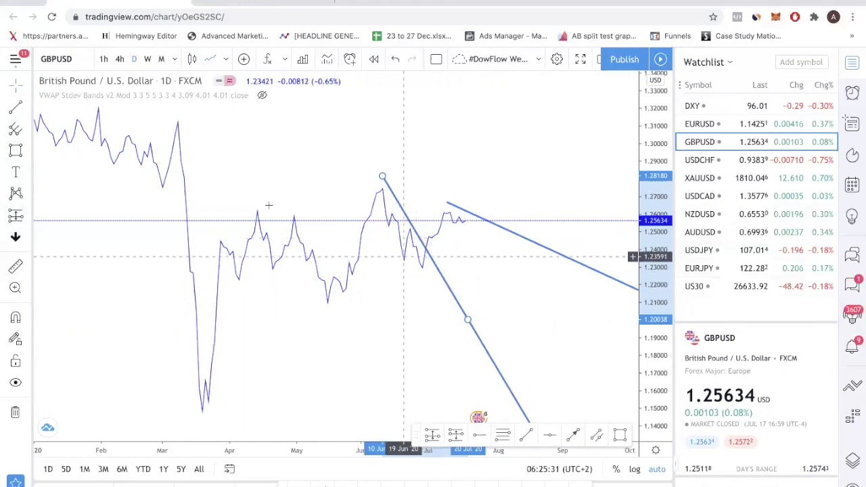
{"action": "left_click", "coordinate": [16, 150]}
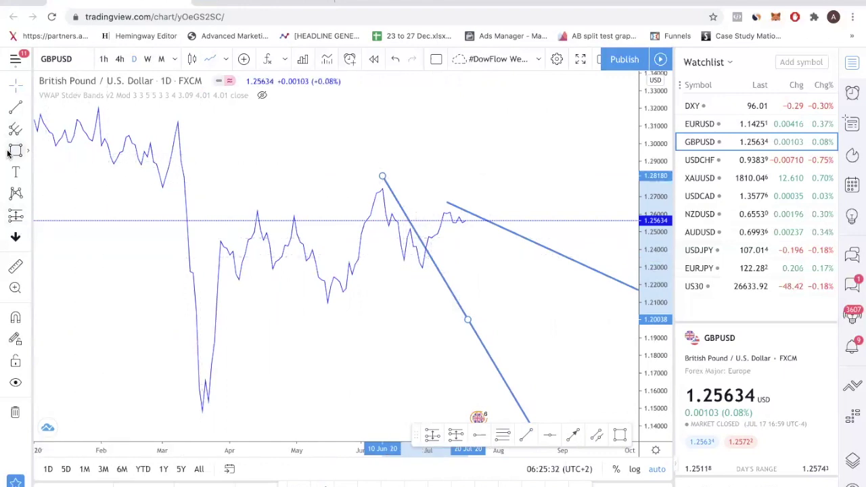
{"action": "left_click", "coordinate": [391, 253]}
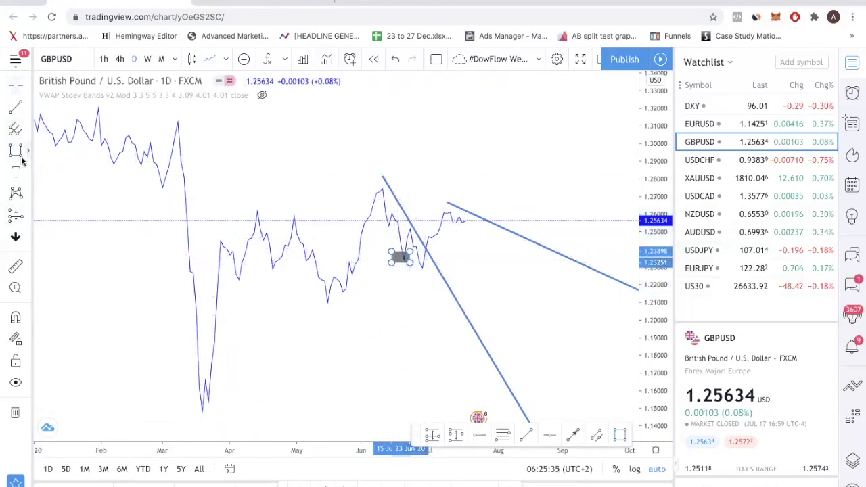
{"action": "left_click", "coordinate": [415, 268]}
{"action": "left_click", "coordinate": [437, 276]}
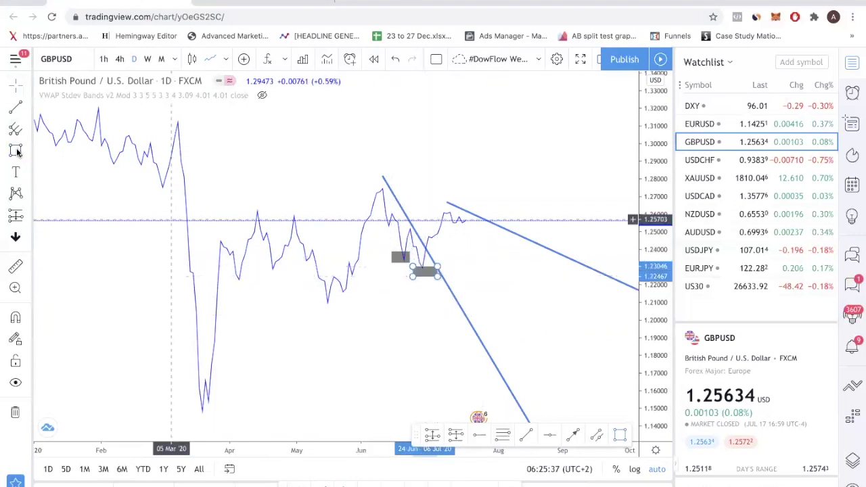
{"action": "left_click", "coordinate": [15, 149]}
{"action": "left_click", "coordinate": [428, 236]}
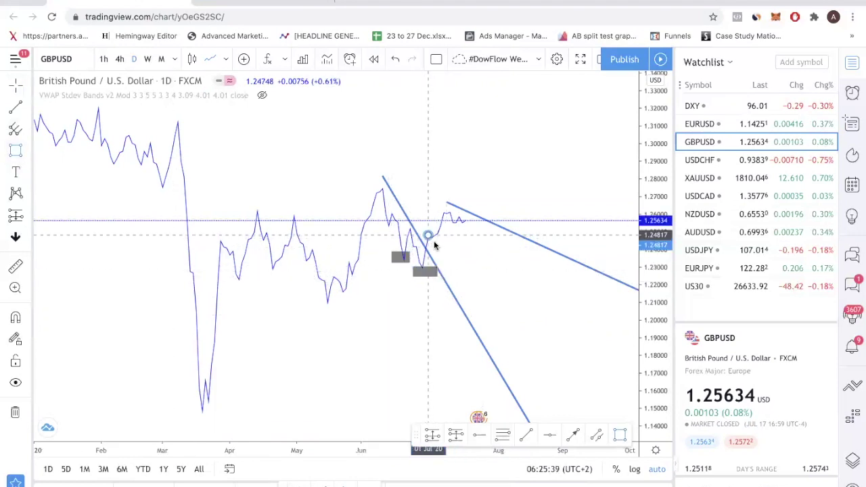
{"action": "left_click", "coordinate": [437, 242]}
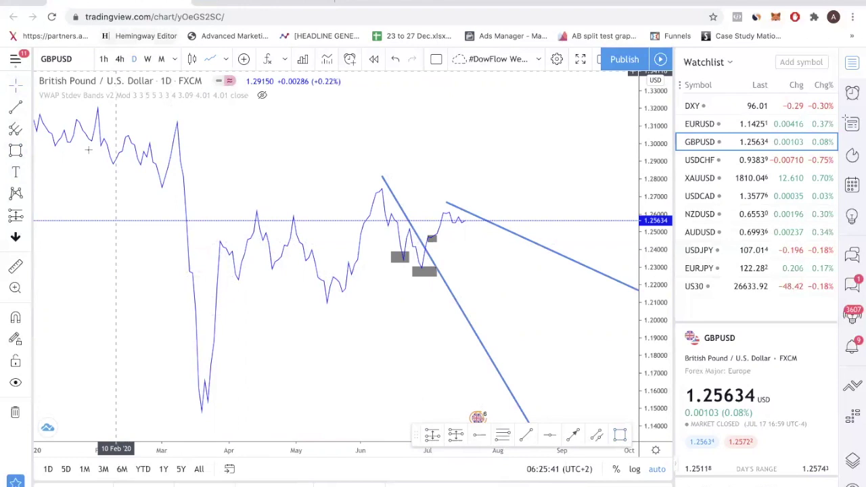
Remove all drawings from the GBPUSD chart and restore candlesticks.
{"action": "right_click", "coordinate": [279, 157]}
{"action": "left_click", "coordinate": [359, 356]}
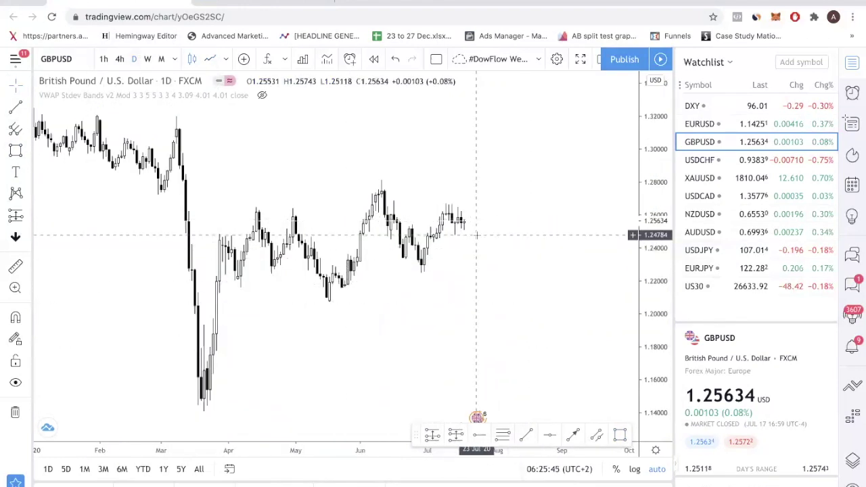
Draw a support rectangle on GBPUSD from about 1.24923 to 1.24326, spanning 2 July to 7 August.
{"action": "scroll", "coordinate": [466, 307], "scroll_direction": "up", "scroll_amount": 5}
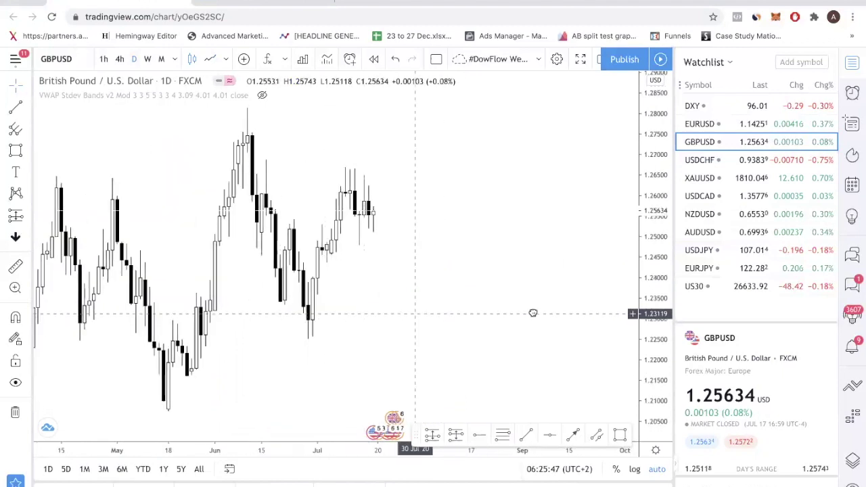
{"action": "left_click", "coordinate": [17, 150]}
{"action": "left_click_drag", "start_coordinate": [376, 180], "coordinate": [500, 196]}
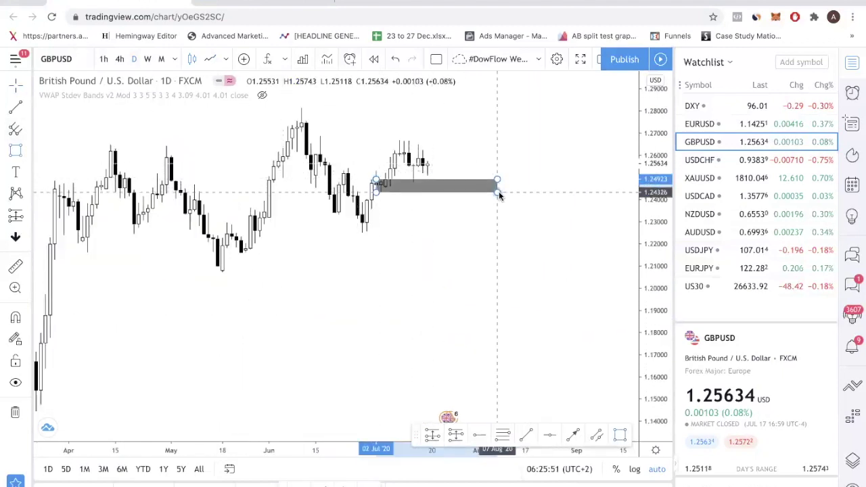
Adjust the GBPUSD support rectangle to start on 1 July with its top edge at about 1.2485.
{"action": "left_click_drag", "start_coordinate": [376, 192], "coordinate": [371, 194]}
{"action": "left_click_drag", "start_coordinate": [445, 216], "coordinate": [403, 214]}
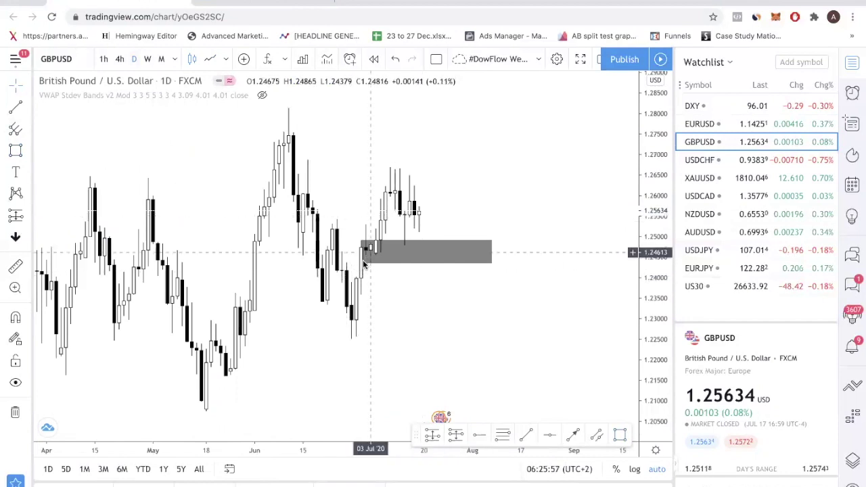
{"action": "left_click_drag", "start_coordinate": [367, 246], "coordinate": [358, 244]}
{"action": "scroll", "coordinate": [490, 248], "scroll_direction": "down", "scroll_amount": 5}
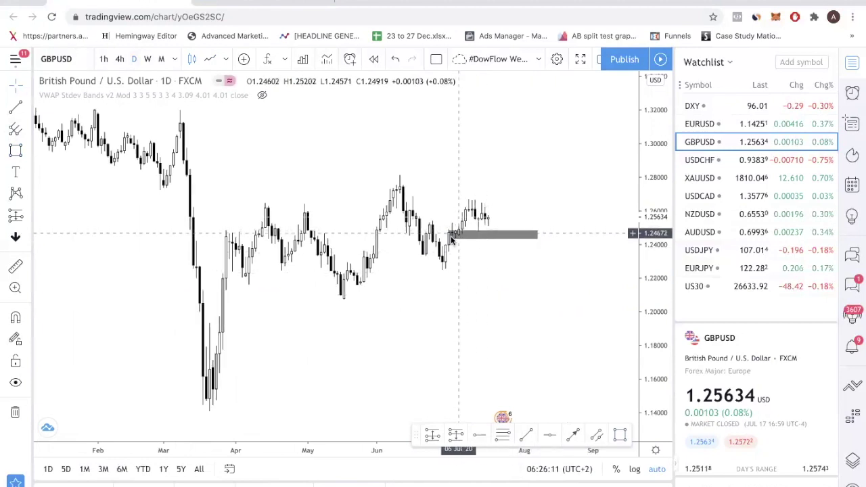
{"action": "scroll", "coordinate": [467, 235], "scroll_direction": "up", "scroll_amount": 5}
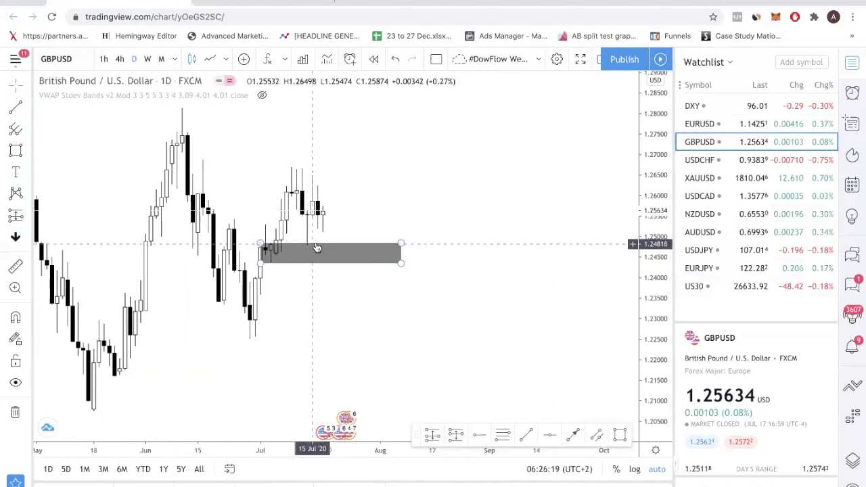
{"action": "scroll", "coordinate": [323, 248], "scroll_direction": "down", "scroll_amount": 3}
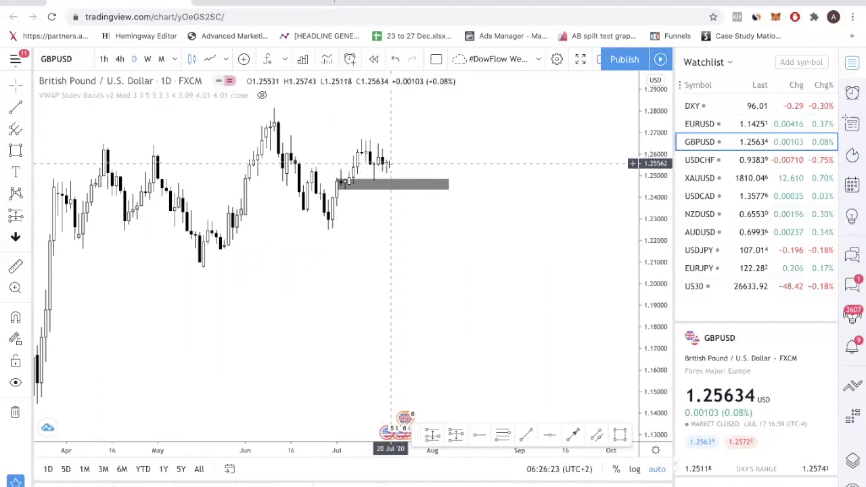
{"action": "scroll", "coordinate": [372, 244], "scroll_direction": "up", "scroll_amount": 3}
{"action": "left_click_drag", "start_coordinate": [359, 284], "coordinate": [541, 316]}
{"action": "scroll", "coordinate": [541, 316], "scroll_direction": "up", "scroll_amount": 2}
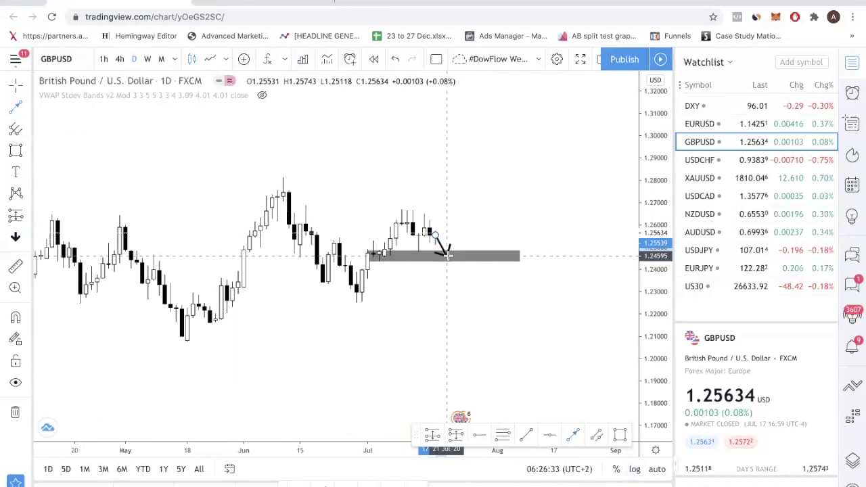
{"action": "scroll", "coordinate": [448, 255], "scroll_direction": "up", "scroll_amount": 5}
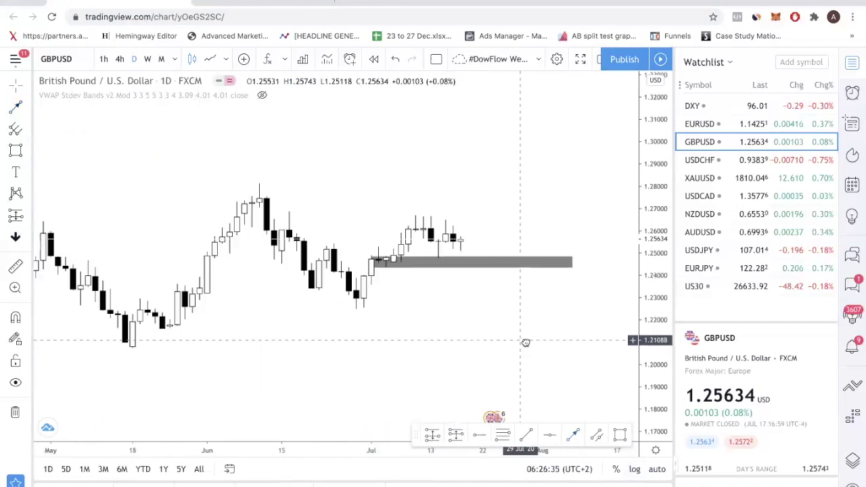
Draw a horizontal ray from 9 July at about 1.25517, fine-tuning it against the line chart, and restore candlesticks.
{"action": "scroll", "coordinate": [545, 163], "scroll_direction": "right", "scroll_amount": 2}
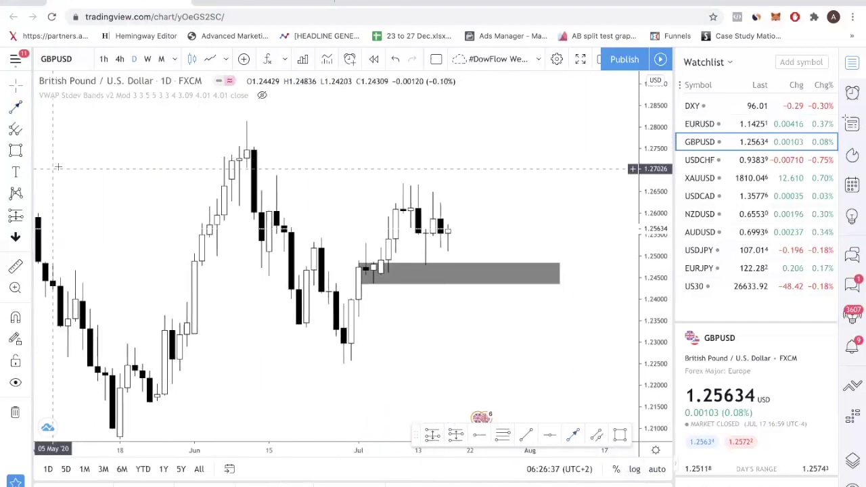
{"action": "left_click", "coordinate": [479, 433]}
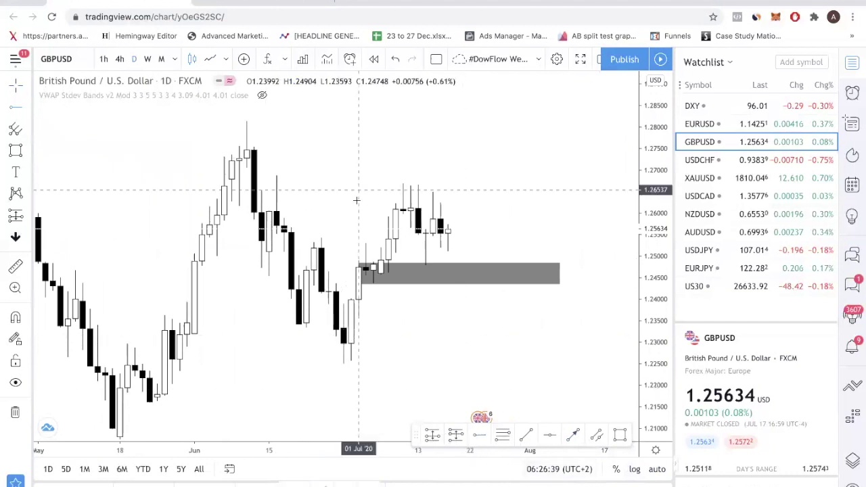
{"action": "left_click", "coordinate": [403, 232]}
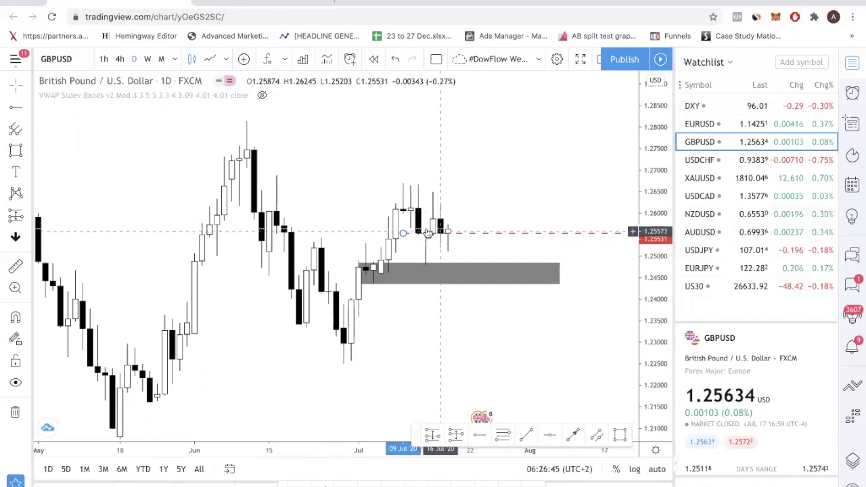
{"action": "left_click", "coordinate": [212, 61]}
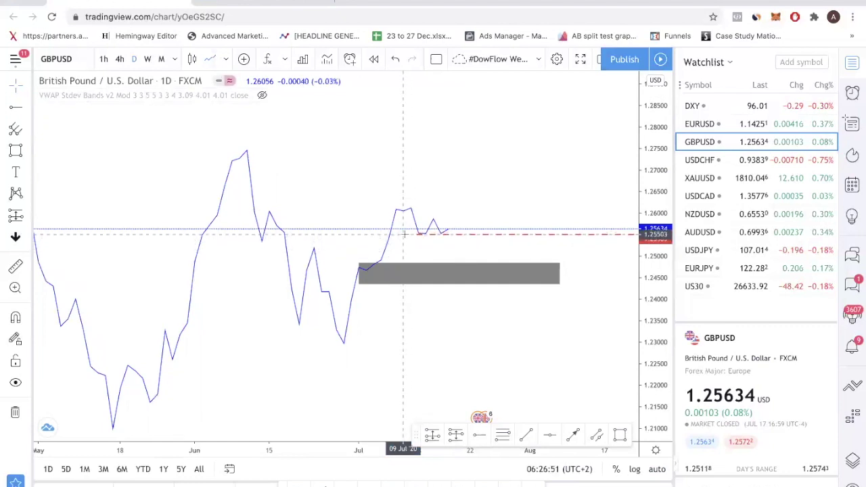
{"action": "left_click", "coordinate": [190, 59]}
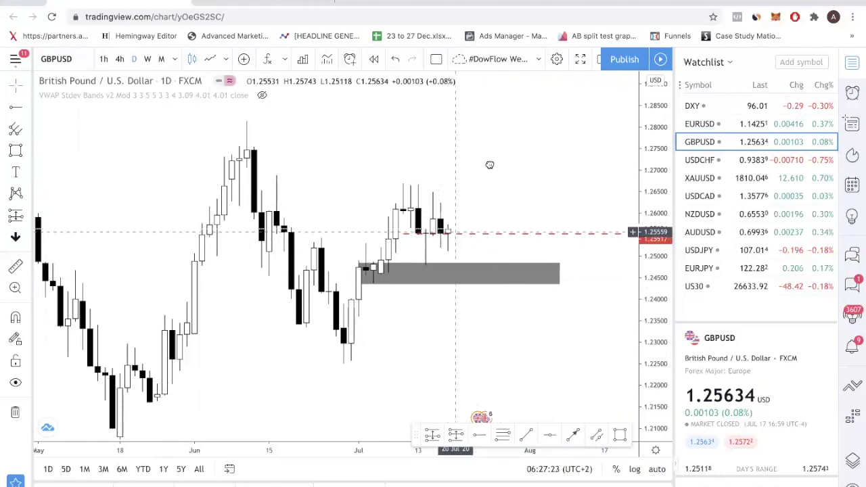
Draw a downward arrow from the 1.25517 ray at about 1.25503 into the support rectangle at about 1.24623.
{"action": "scroll", "coordinate": [408, 267], "scroll_direction": "right", "scroll_amount": 3}
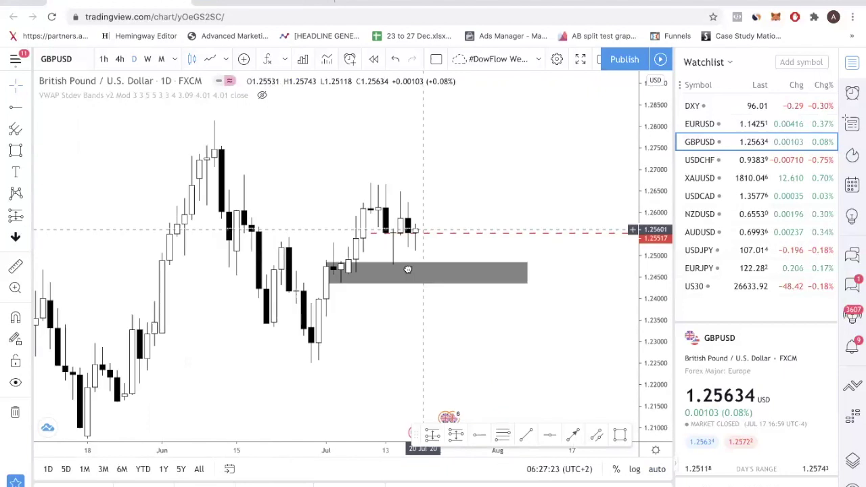
{"action": "left_click", "coordinate": [574, 436]}
{"action": "mouse_move", "coordinate": [410, 287]}
{"action": "left_mouse_down"}
{"action": "mouse_move", "coordinate": [412, 325]}
{"action": "mouse_move", "coordinate": [421, 329]}
{"action": "left_mouse_up"}
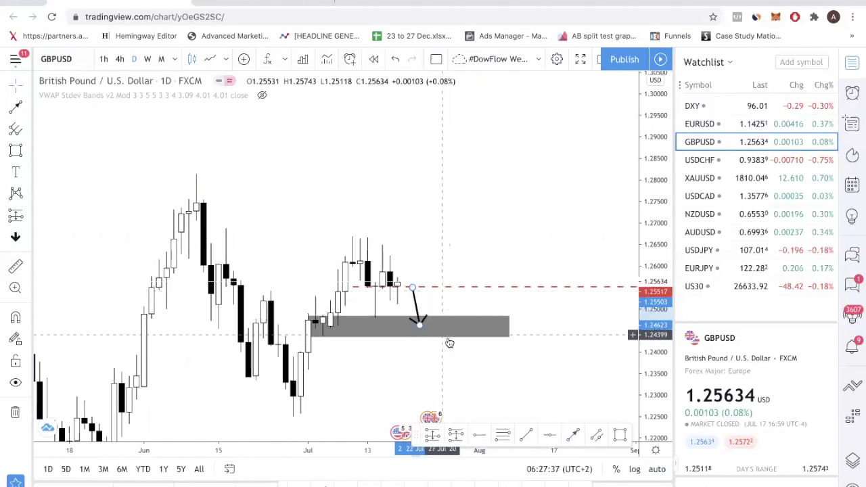
Draw an upward arrow from the support rectangle at about 1.24563 to about 1.30961 on 10 August.
{"action": "scroll", "coordinate": [339, 203], "scroll_direction": "down", "scroll_amount": 3}
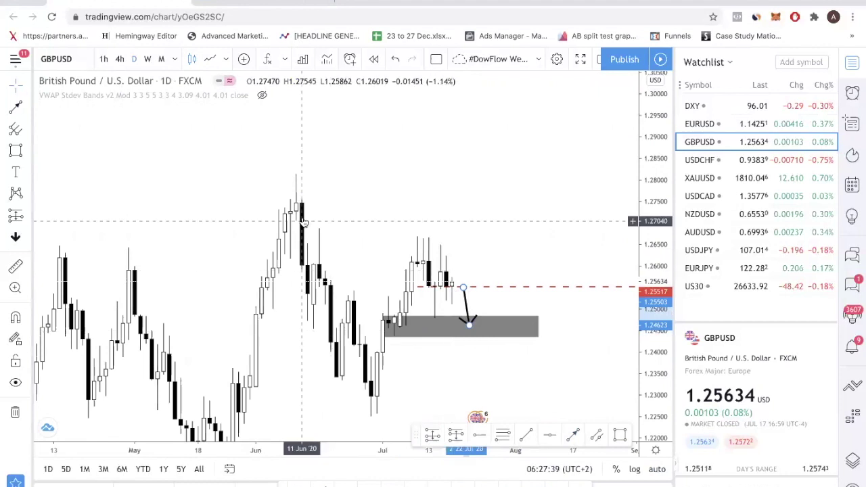
{"action": "left_click_drag", "start_coordinate": [656, 278], "coordinate": [660, 313]}
{"action": "left_click_drag", "start_coordinate": [652, 234], "coordinate": [653, 203]}
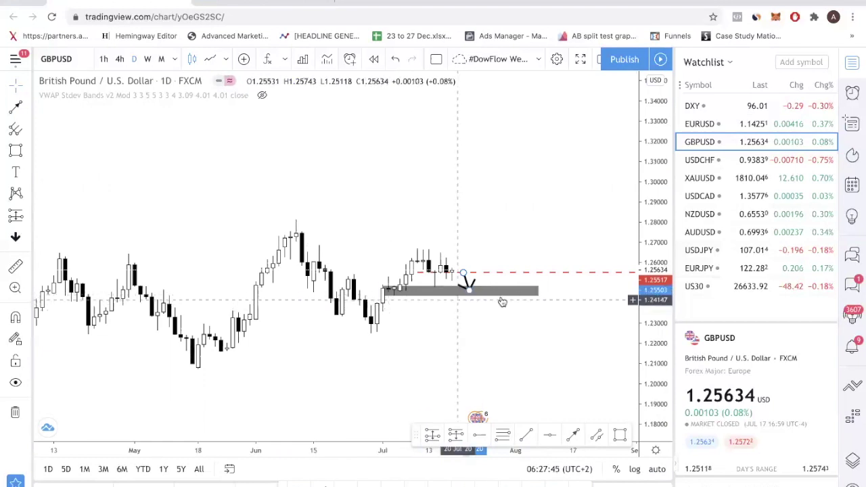
{"action": "left_click", "coordinate": [15, 107]}
{"action": "left_click", "coordinate": [474, 290]}
{"action": "left_click", "coordinate": [544, 165]}
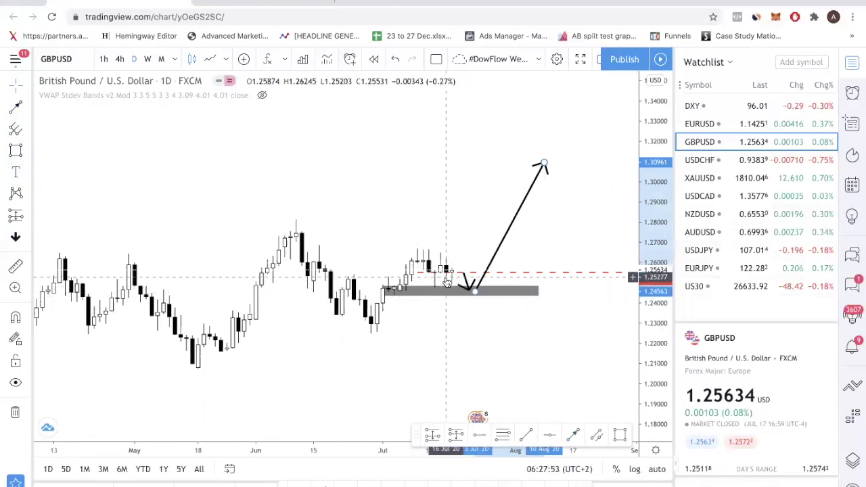
Move the tip of the short downward arrow to about 1.24587 on 21 July, making it vertical.
{"action": "scroll", "coordinate": [419, 318], "scroll_direction": "up", "scroll_amount": 4}
{"action": "left_click_drag", "start_coordinate": [654, 335], "coordinate": [654, 243]}
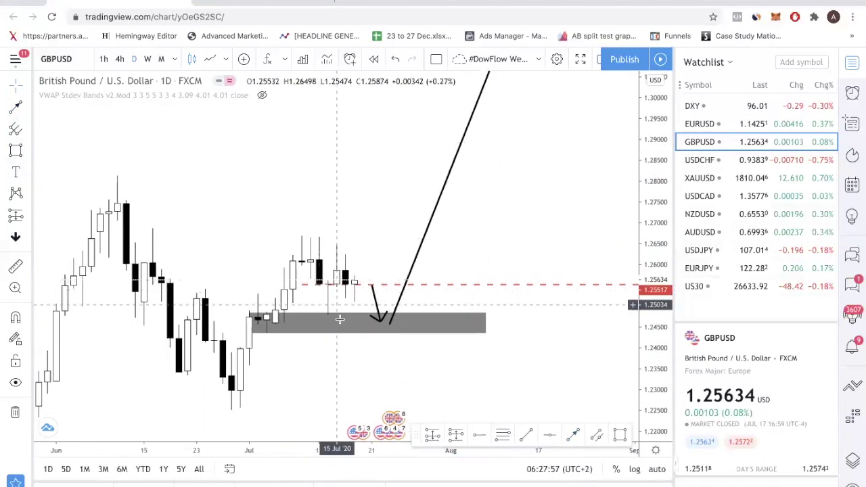
{"action": "left_click", "coordinate": [383, 321]}
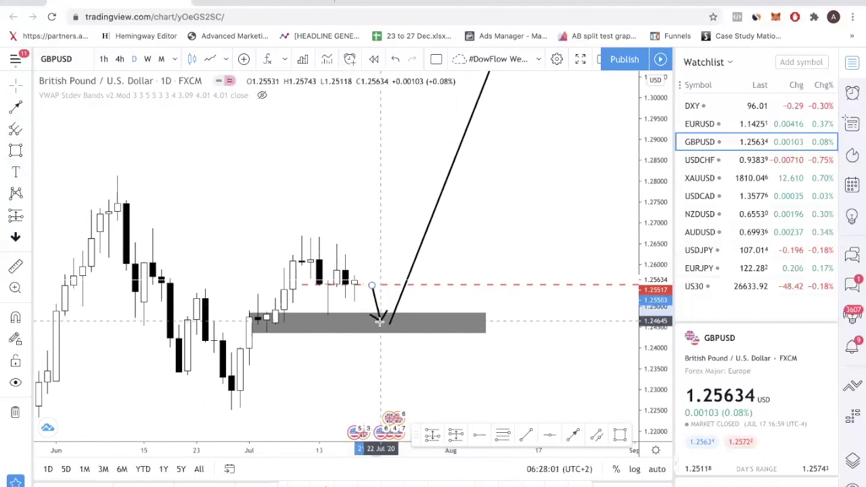
{"action": "left_click_drag", "start_coordinate": [380, 321], "coordinate": [371, 325]}
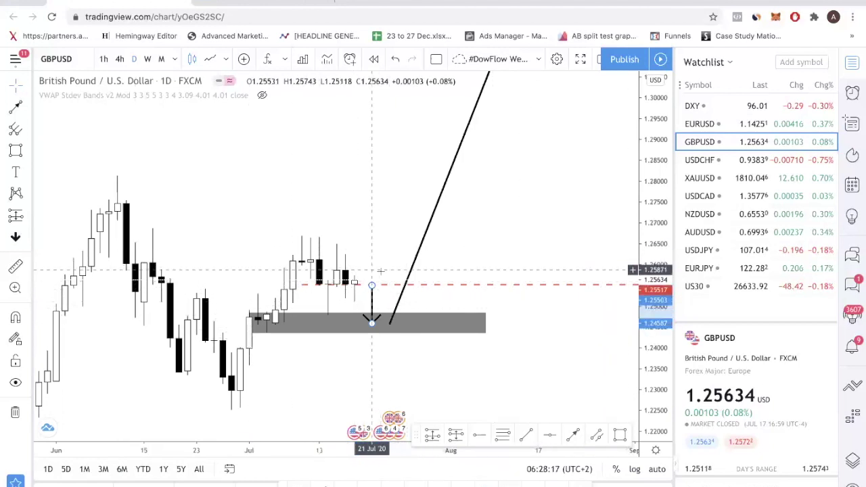
Draw horizontal rays at the July high, about 1.26664 from 9 July, and at about 1.27471 from 8 June.
{"action": "scroll", "coordinate": [537, 306], "scroll_direction": "down", "scroll_amount": 2}
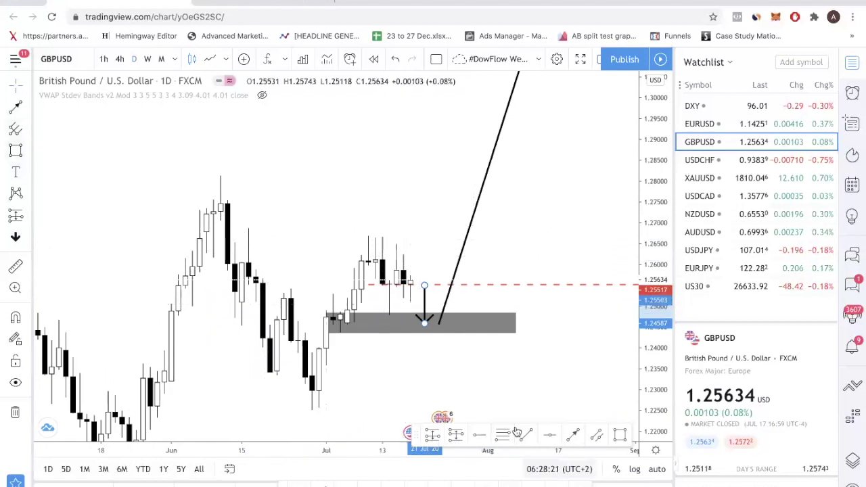
{"action": "left_click", "coordinate": [478, 436]}
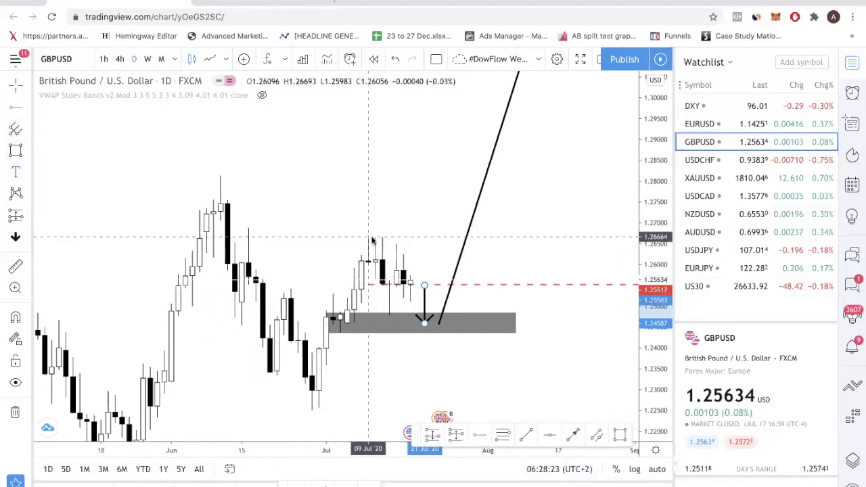
{"action": "left_click", "coordinate": [367, 238]}
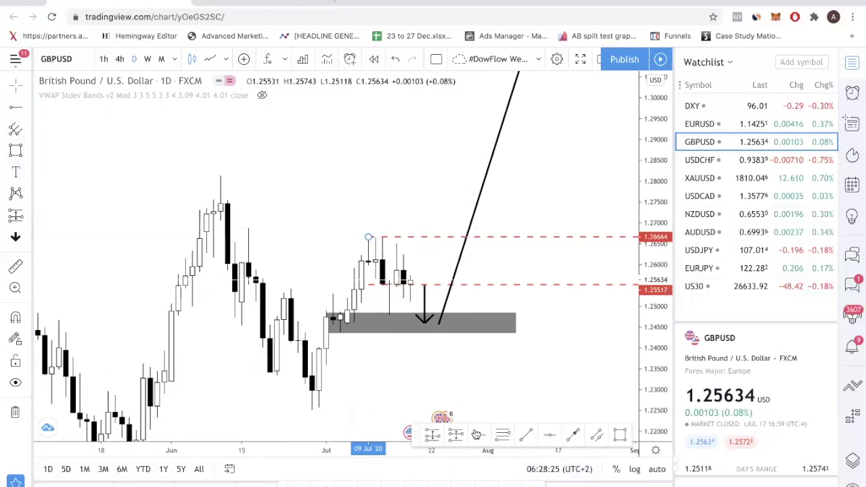
{"action": "left_click", "coordinate": [210, 203]}
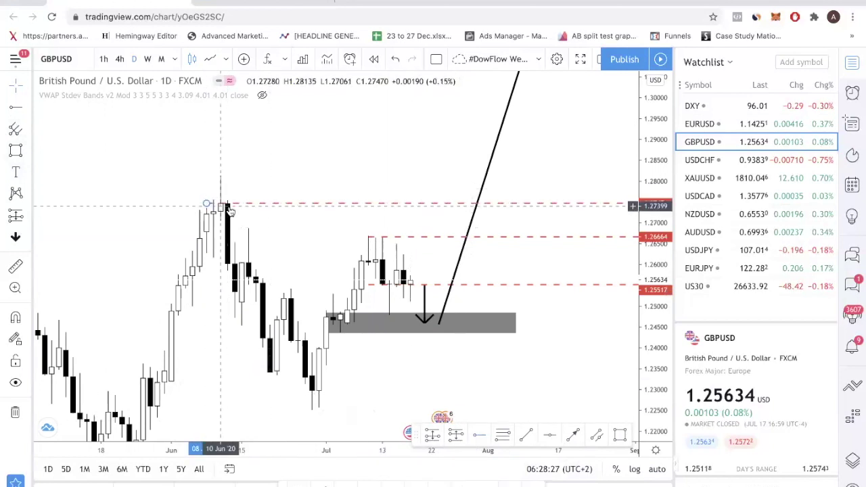
{"action": "left_click_drag", "start_coordinate": [380, 270], "coordinate": [464, 271]}
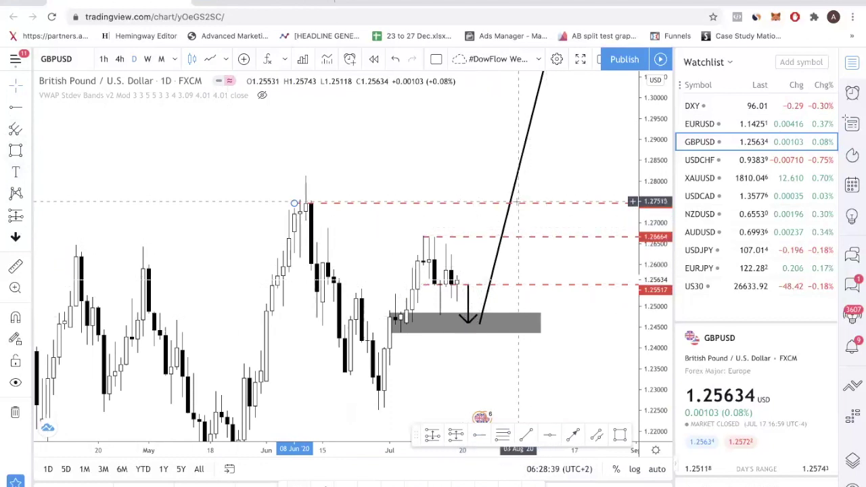
Open the USDCHF daily chart and remove all of its existing drawings.
{"action": "left_click", "coordinate": [753, 161]}
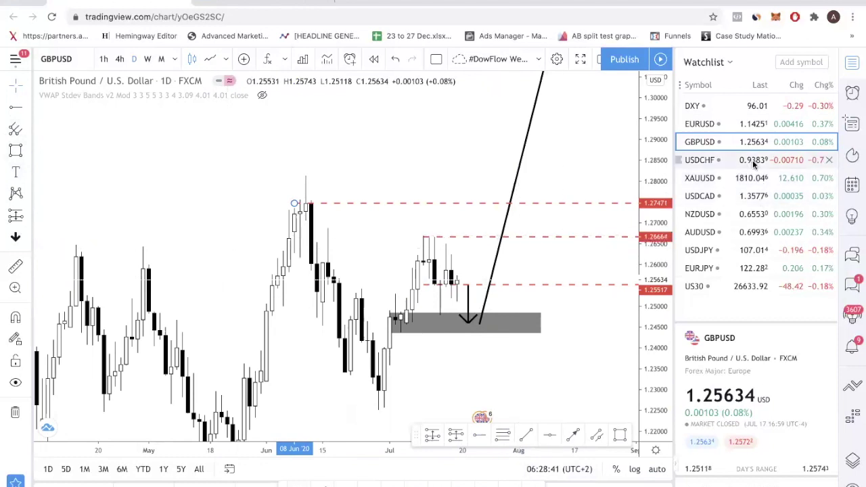
{"action": "scroll", "coordinate": [485, 313], "scroll_direction": "down", "scroll_amount": 3}
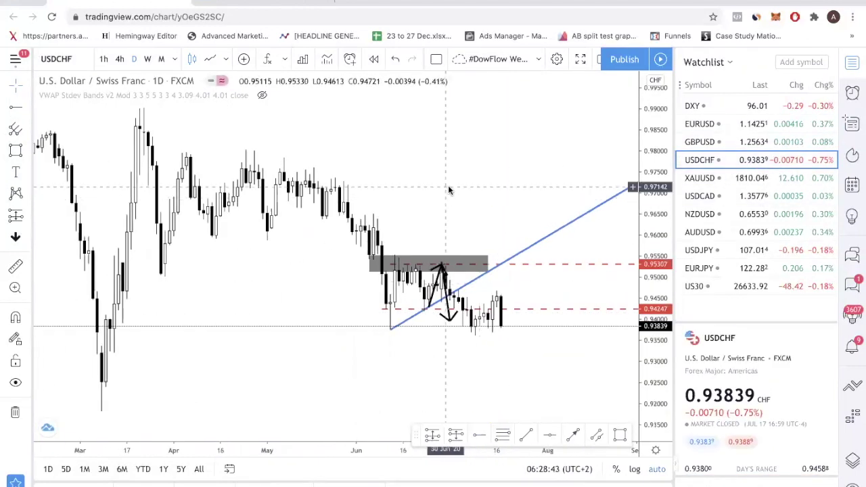
{"action": "right_click", "coordinate": [448, 186]}
{"action": "left_click", "coordinate": [532, 396]}
Draw a horizontal ray on USDCHF along the June and July lows at about 0.93778.
{"action": "scroll", "coordinate": [508, 365], "scroll_direction": "down", "scroll_amount": 1}
{"action": "left_click_drag", "start_coordinate": [521, 350], "coordinate": [357, 325]}
{"action": "scroll", "coordinate": [434, 305], "scroll_direction": "down", "scroll_amount": 2}
{"action": "scroll", "coordinate": [370, 311], "scroll_direction": "up", "scroll_amount": 3}
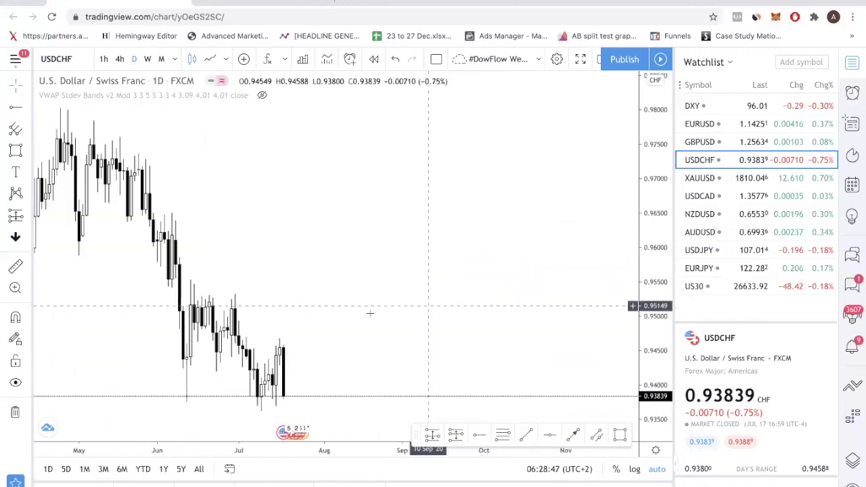
{"action": "left_click_drag", "start_coordinate": [660, 327], "coordinate": [361, 340]}
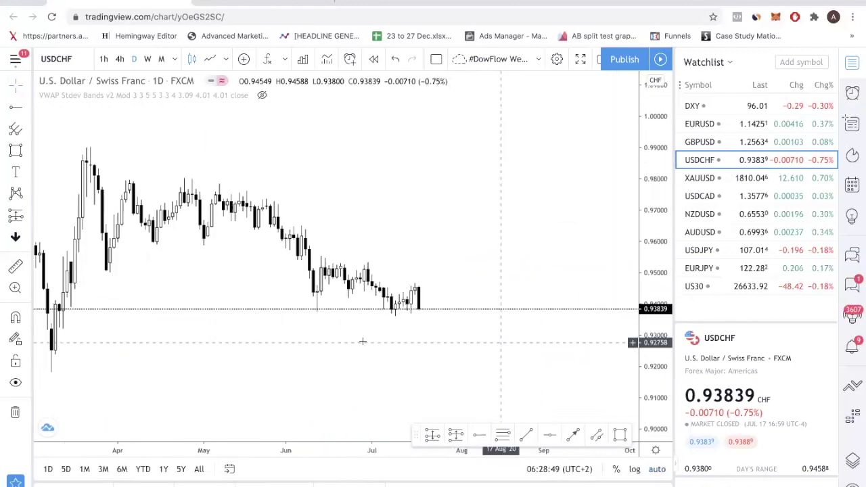
{"action": "left_click", "coordinate": [16, 108]}
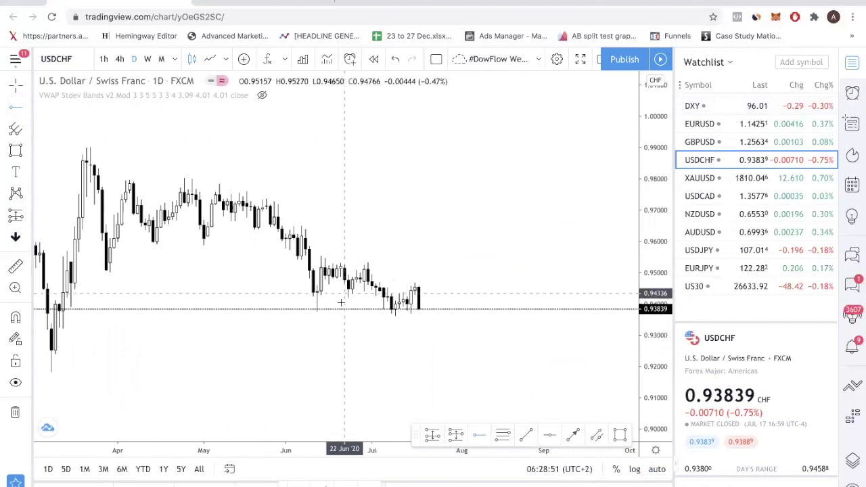
{"action": "left_click", "coordinate": [318, 310]}
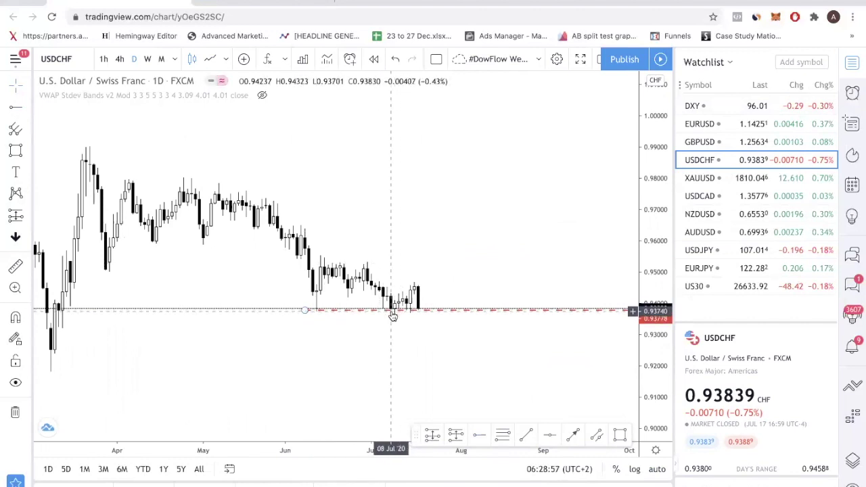
Draw USDCHF rectangles at about 0.96337 to 0.95875 (28 April to 11 May) and 0.98126 to 0.97376 (6 May to 3 June).
{"action": "scroll", "coordinate": [394, 316], "scroll_direction": "down", "scroll_amount": 2}
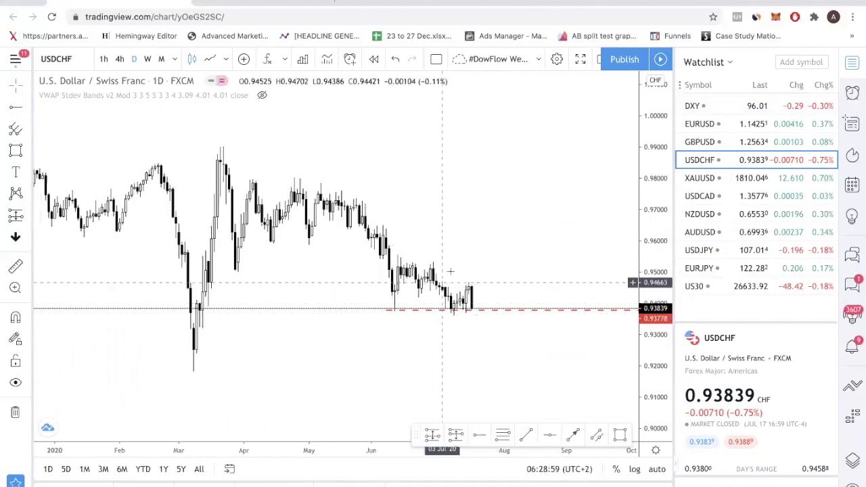
{"action": "left_click", "coordinate": [15, 150]}
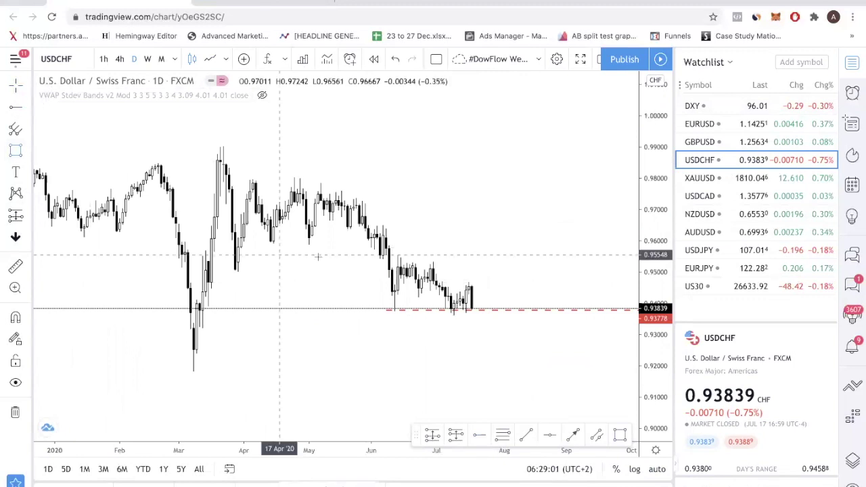
{"action": "left_click_drag", "start_coordinate": [300, 230], "coordinate": [327, 244]}
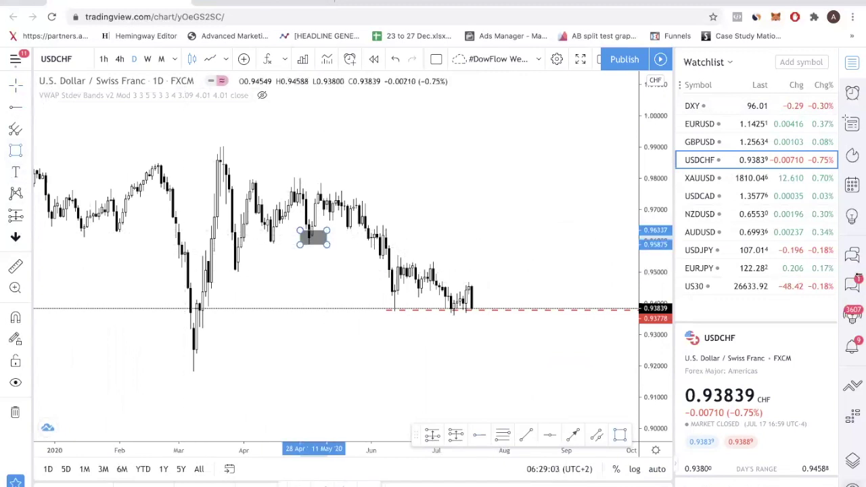
{"action": "left_click", "coordinate": [318, 176]}
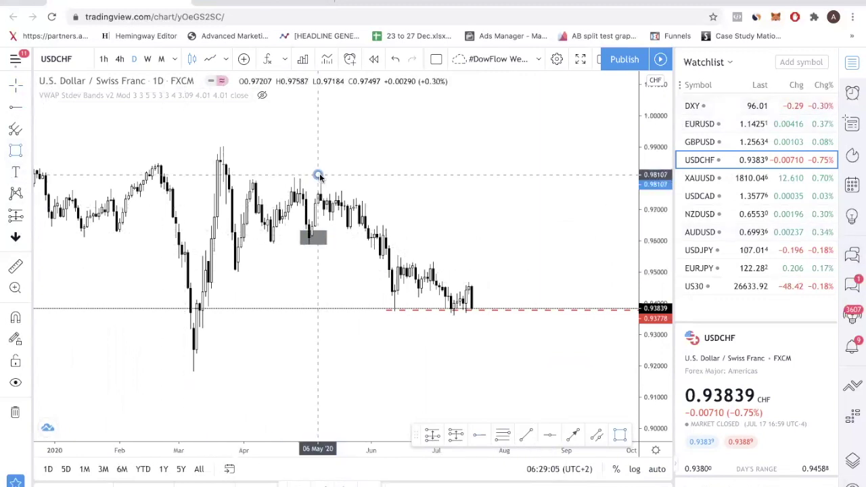
{"action": "left_click", "coordinate": [377, 196]}
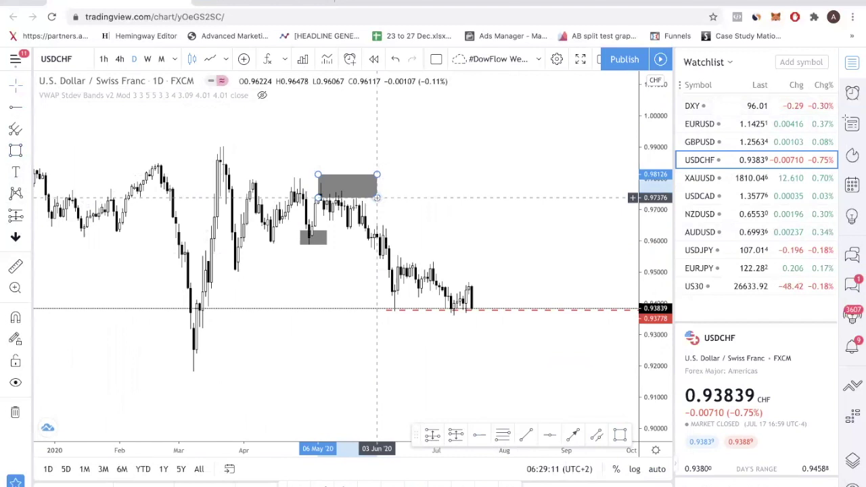
Delete both grey rectangles from the USDCHF daily chart.
{"action": "key", "text": "Delete"}
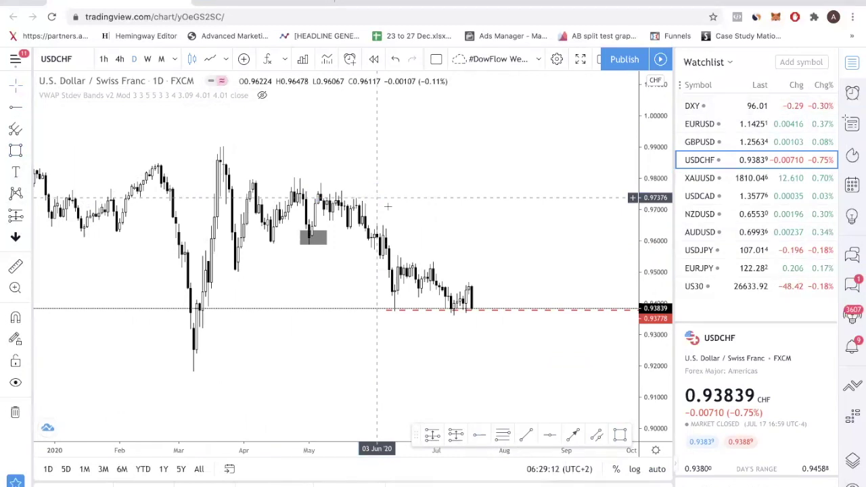
{"action": "left_click", "coordinate": [308, 245]}
{"action": "key", "text": "Delete"}
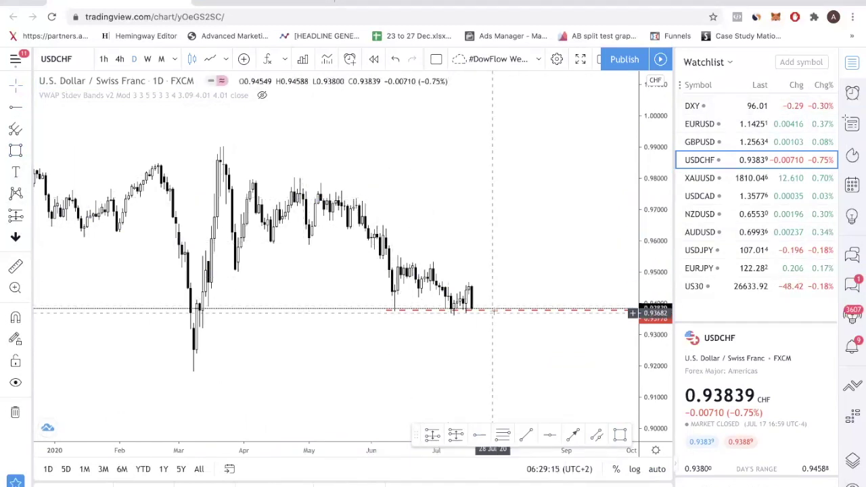
Draw an arrow from the 0.93778 ray down to about 0.9304 on 22 July and another back up to the ray.
{"action": "scroll", "coordinate": [477, 312], "scroll_direction": "up", "scroll_amount": 3}
{"action": "left_click_drag", "start_coordinate": [647, 321], "coordinate": [532, 213]}
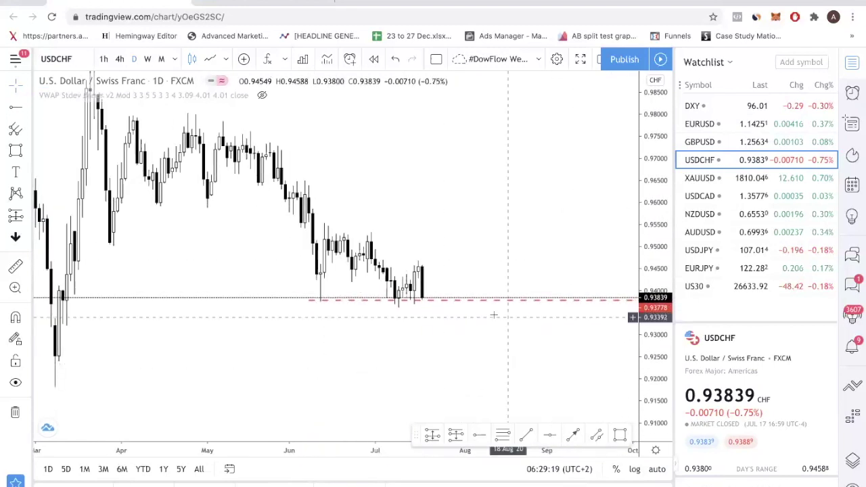
{"action": "left_click", "coordinate": [576, 435]}
{"action": "left_click", "coordinate": [424, 300]}
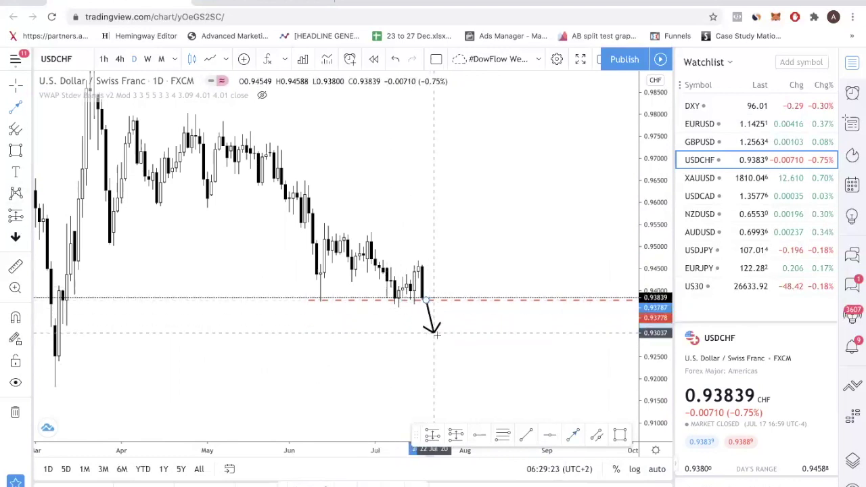
{"action": "left_click", "coordinate": [434, 331]}
{"action": "left_click", "coordinate": [438, 332]}
{"action": "left_click", "coordinate": [472, 274]}
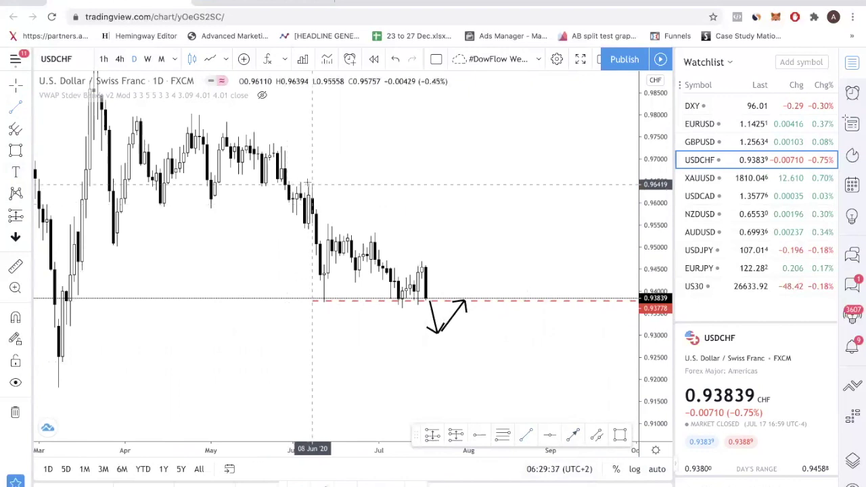
Draw a descending trend line over the early June high at about 0.965 and the mid-July high, extended past August.
{"action": "left_click", "coordinate": [309, 183]}
{"action": "left_click", "coordinate": [423, 264]}
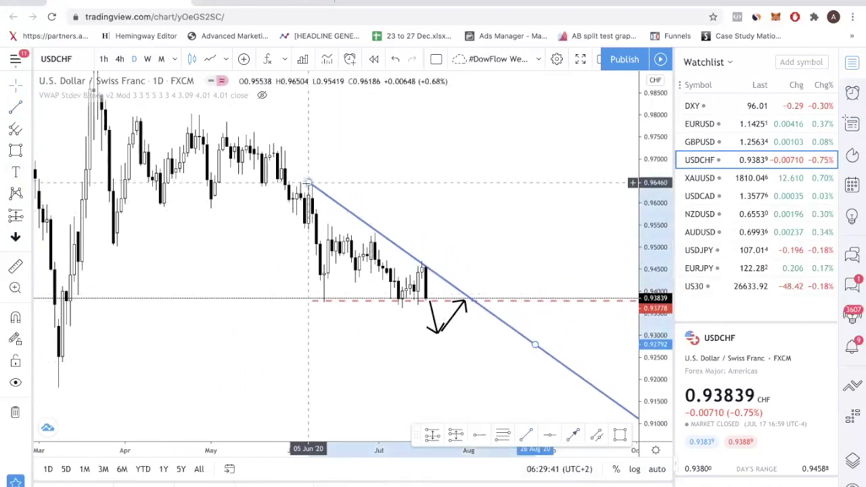
{"action": "left_click_drag", "start_coordinate": [310, 183], "coordinate": [306, 179]}
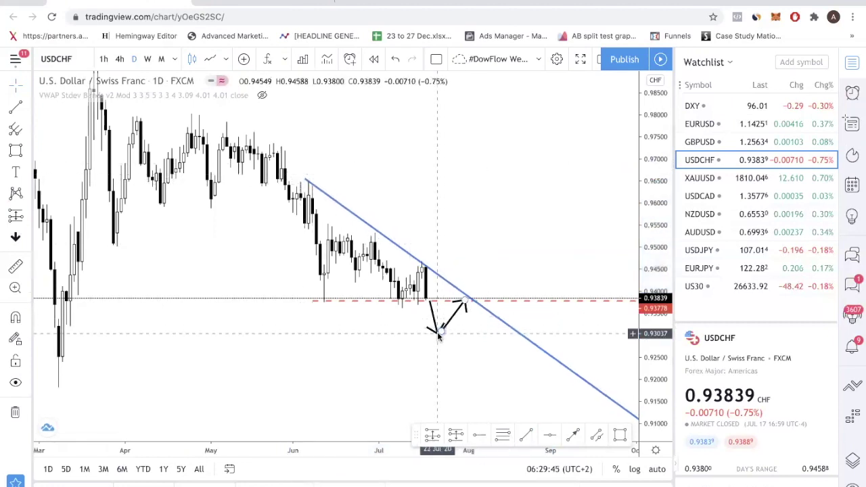
Lower the turning point of the two USDCHF arrows to about 0.9256 and realign the upward arrow to the ray.
{"action": "left_click_drag", "start_coordinate": [437, 339], "coordinate": [437, 350]}
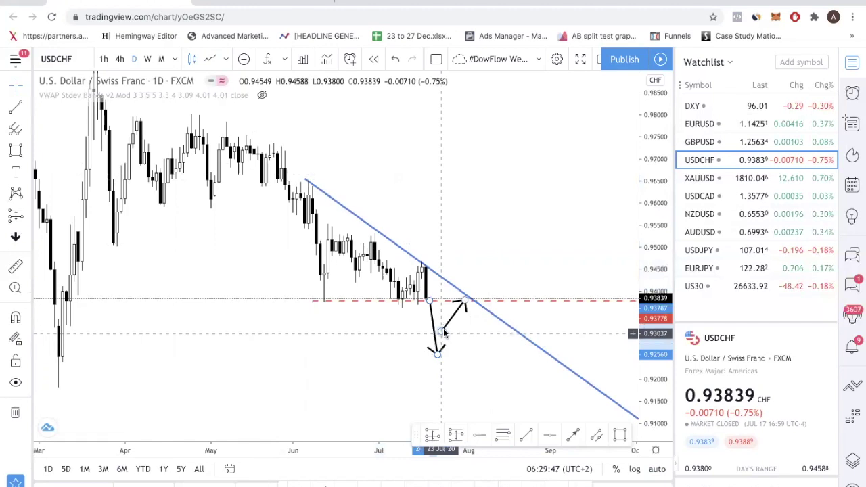
{"action": "left_click_drag", "start_coordinate": [461, 305], "coordinate": [465, 308]}
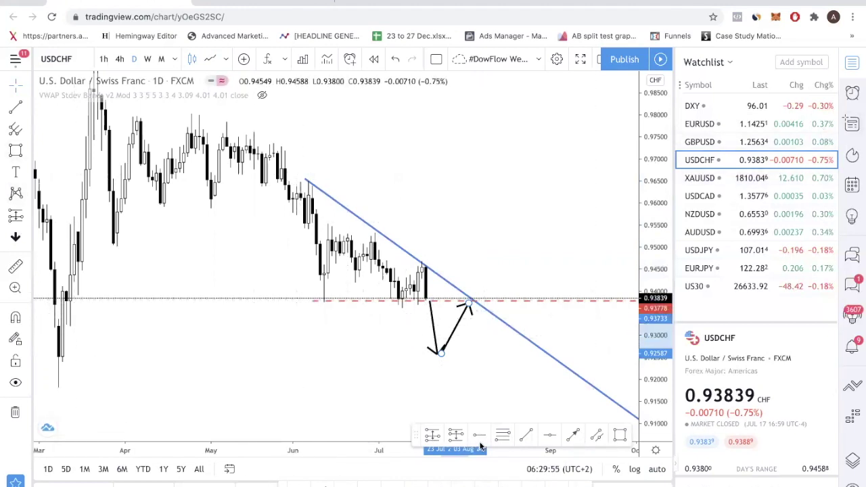
Draw a Fibonacci retracement from the mid-July high at about 0.9466 to the projected low at about 0.9256, and delete it.
{"action": "left_click", "coordinate": [421, 262]}
{"action": "left_click", "coordinate": [508, 355]}
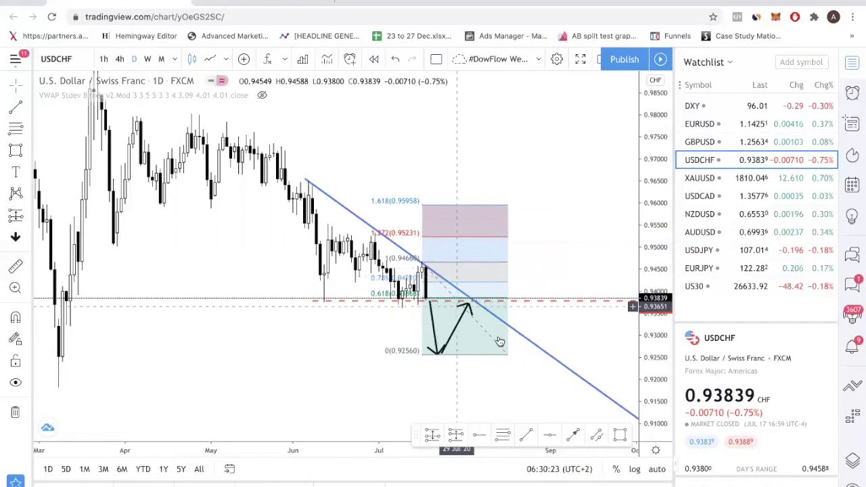
{"action": "left_click", "coordinate": [508, 357]}
{"action": "key", "text": "Delete"}
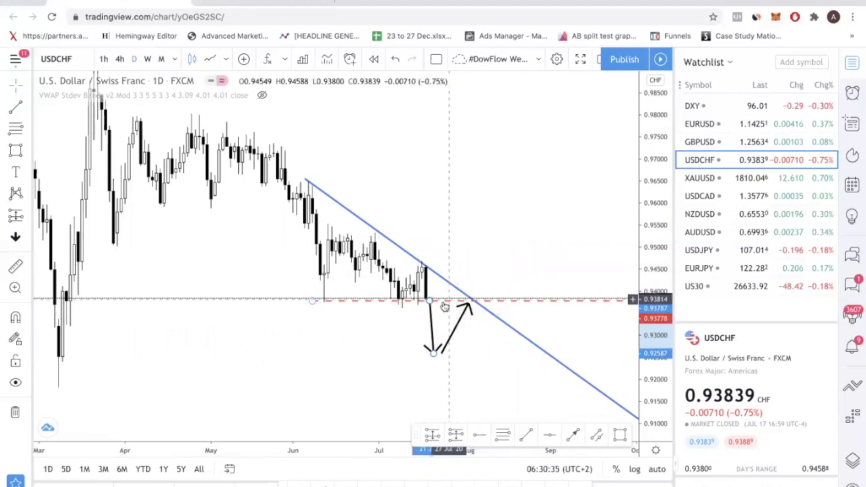
Open the XAUUSD daily chart and draw a horizontal ray at about 1796.3 starting on 8 July.
{"action": "left_click", "coordinate": [744, 177]}
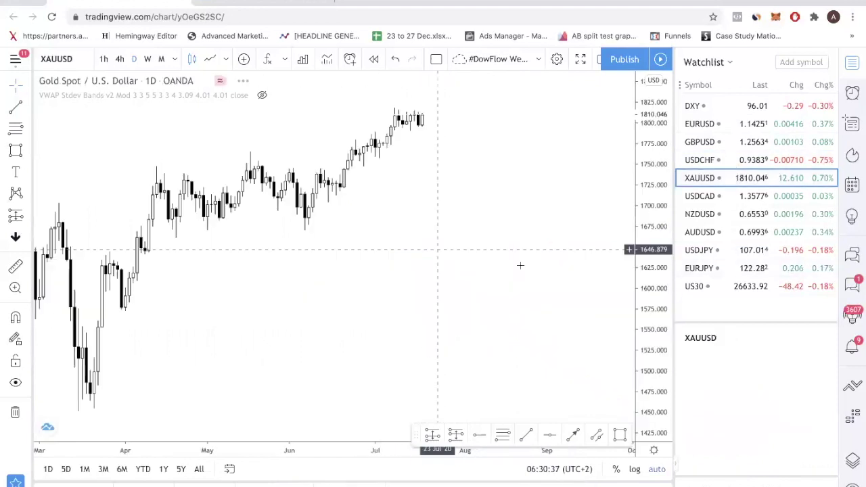
{"action": "scroll", "coordinate": [485, 278], "scroll_direction": "up", "scroll_amount": 5}
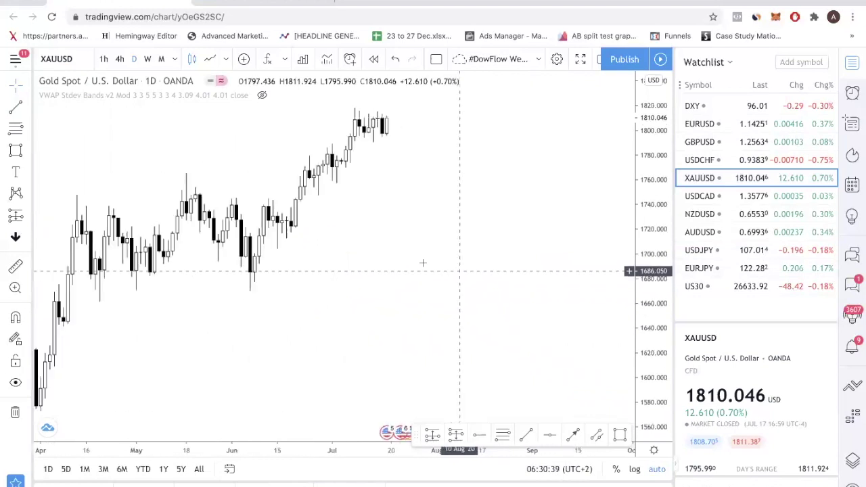
{"action": "scroll", "coordinate": [568, 264], "scroll_direction": "up", "scroll_amount": 6}
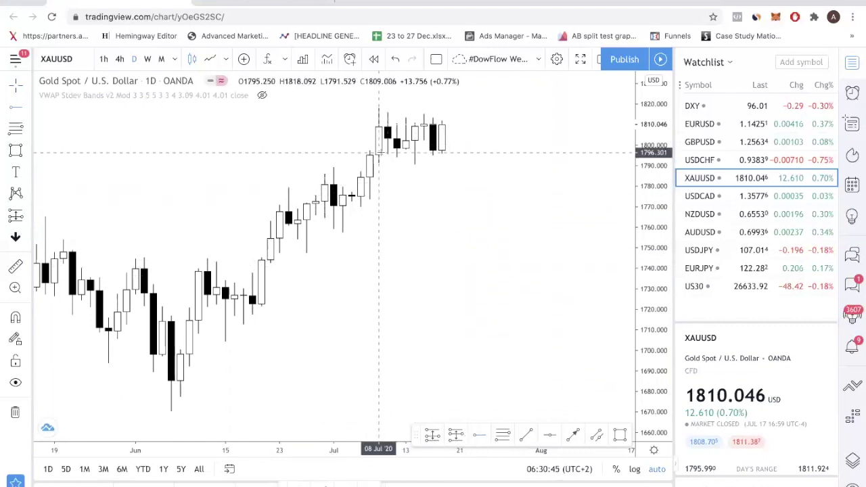
{"action": "scroll", "coordinate": [451, 203], "scroll_direction": "down", "scroll_amount": 5}
{"action": "scroll", "coordinate": [497, 118], "scroll_direction": "up", "scroll_amount": 4}
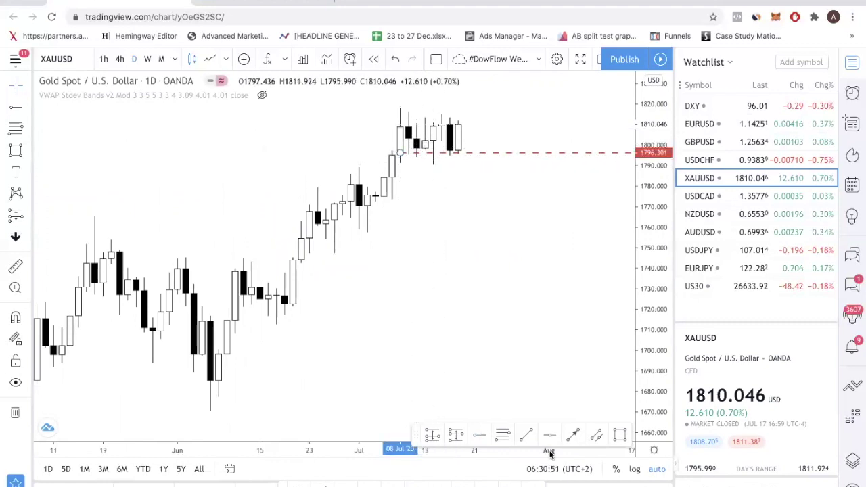
Draw a small rectangle below the 1796.301 ray around the mid-July wick and a horizontal ray at about 1810.36 from 8 July.
{"action": "left_click", "coordinate": [621, 436]}
{"action": "left_click", "coordinate": [436, 156]}
{"action": "left_click", "coordinate": [427, 166]}
{"action": "left_click", "coordinate": [457, 197]}
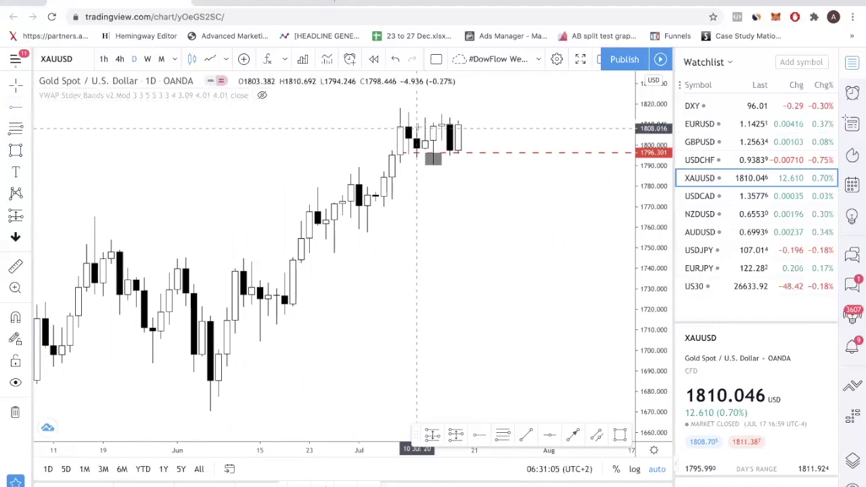
{"action": "scroll", "coordinate": [399, 124], "scroll_direction": "right", "scroll_amount": 1}
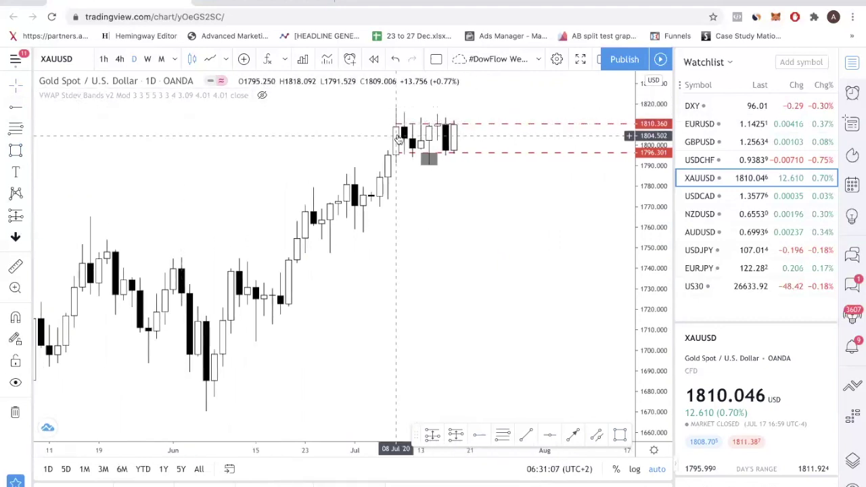
On the 4-hour XAUUSD chart, move the upper ray to about 1806.1 and add another at about 1812.8 from 9 July.
{"action": "left_click", "coordinate": [120, 59]}
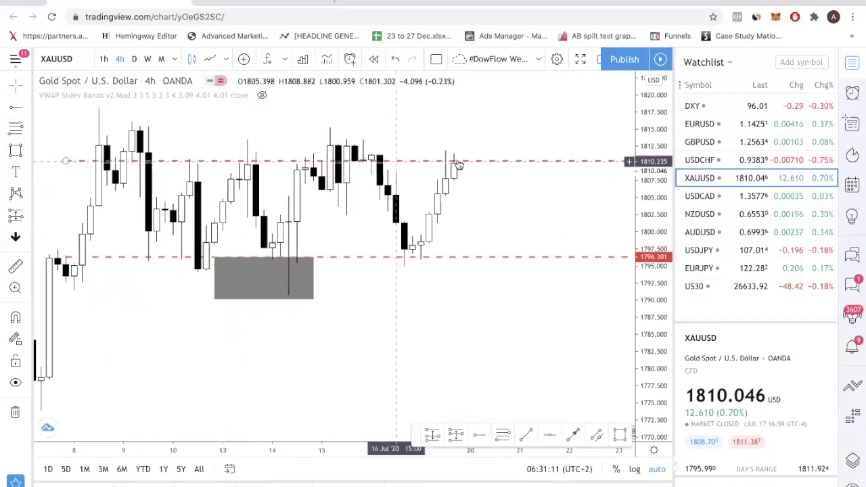
{"action": "scroll", "coordinate": [459, 162], "scroll_direction": "down", "scroll_amount": 2}
{"action": "scroll", "coordinate": [509, 150], "scroll_direction": "down", "scroll_amount": 1}
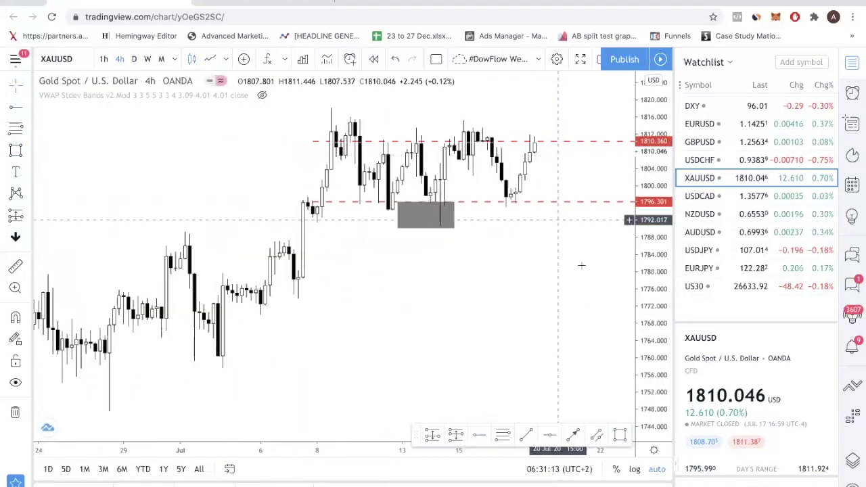
{"action": "left_click_drag", "start_coordinate": [649, 201], "coordinate": [468, 159]}
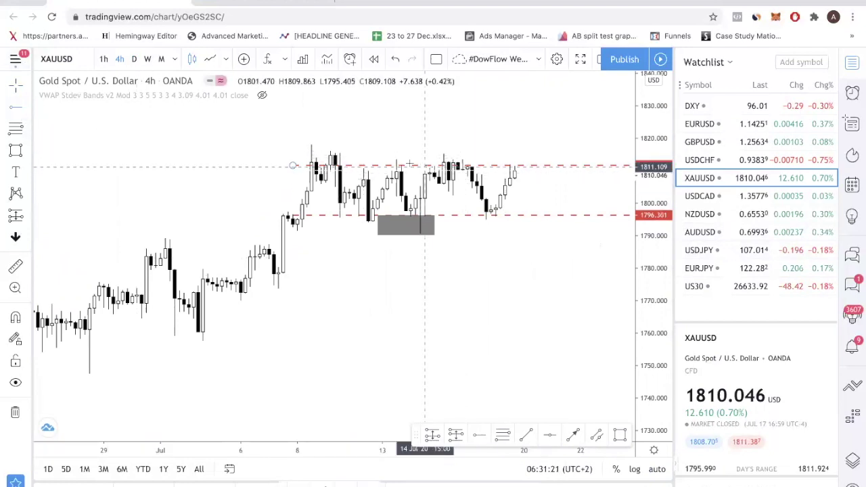
{"action": "left_click", "coordinate": [326, 154]}
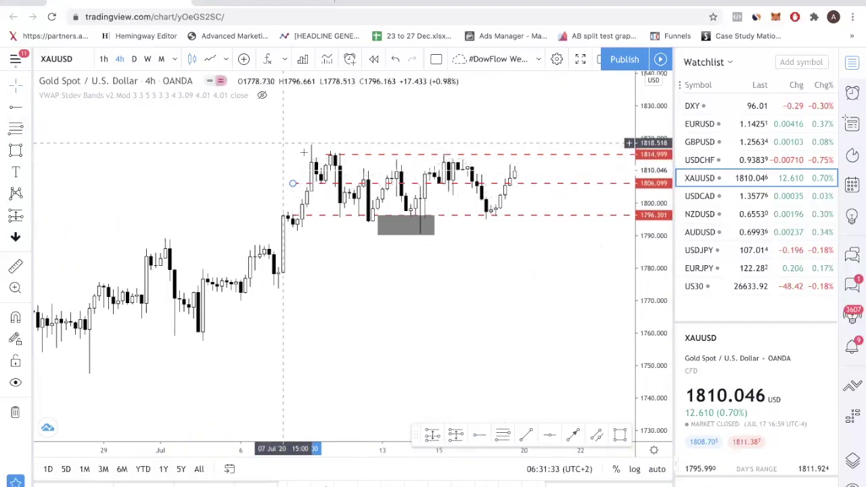
{"action": "left_click_drag", "start_coordinate": [328, 157], "coordinate": [448, 168]}
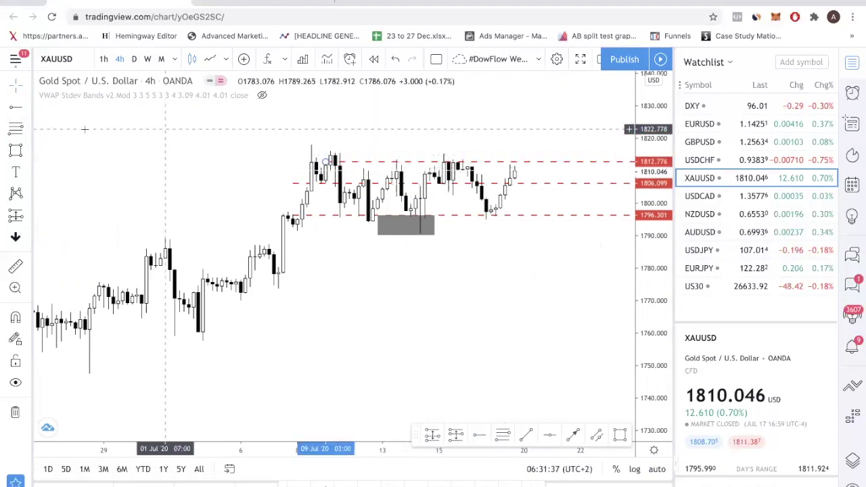
Draw a horizontal ray at about 1814.8 and a rectangle from about 1814.8 to 1805.9 spanning 16 to 21 July.
{"action": "left_click", "coordinate": [256, 155]}
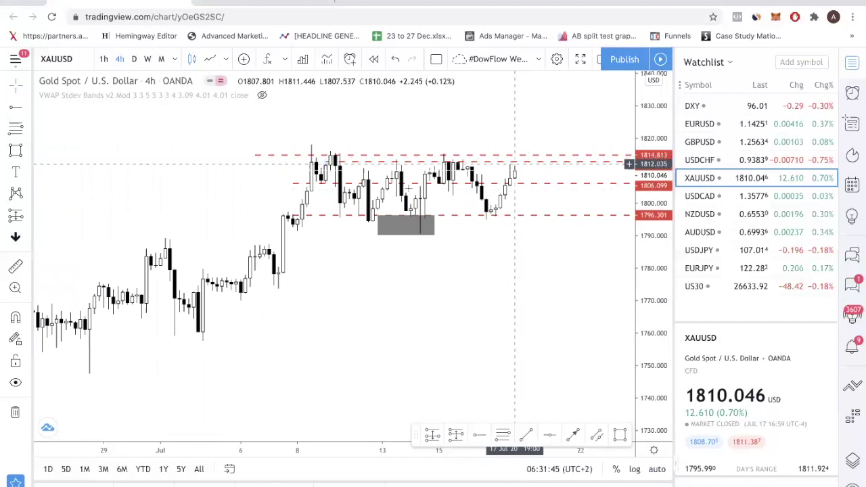
{"action": "left_click", "coordinate": [514, 163]}
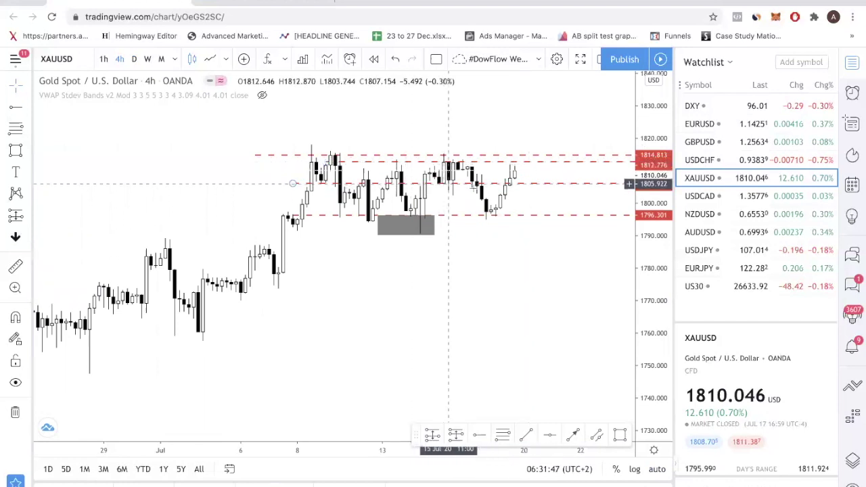
{"action": "left_click", "coordinate": [17, 150]}
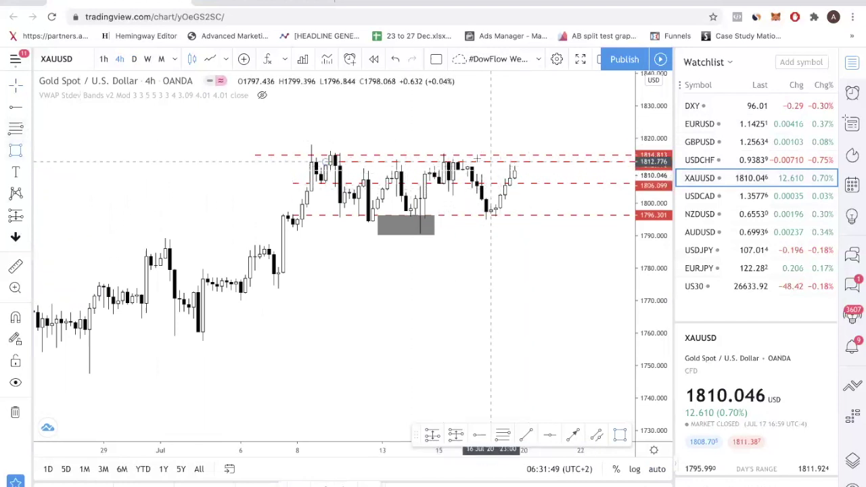
{"action": "left_click_drag", "start_coordinate": [477, 156], "coordinate": [572, 184]}
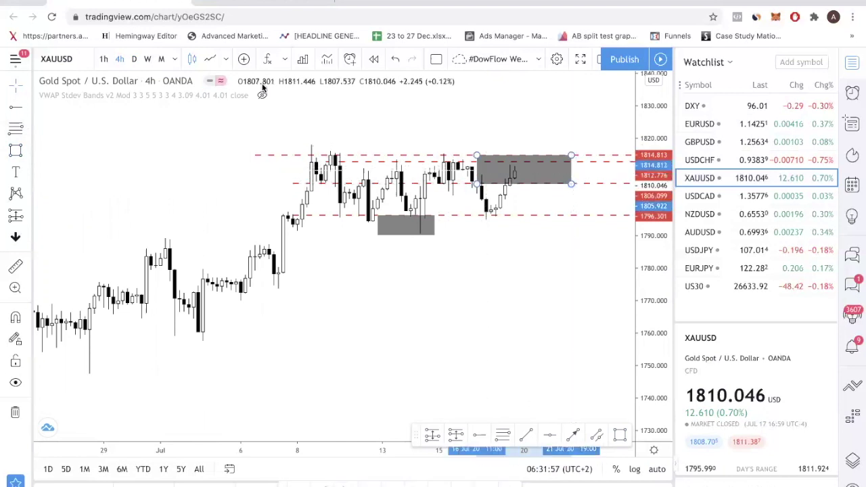
{"action": "left_click", "coordinate": [573, 436]}
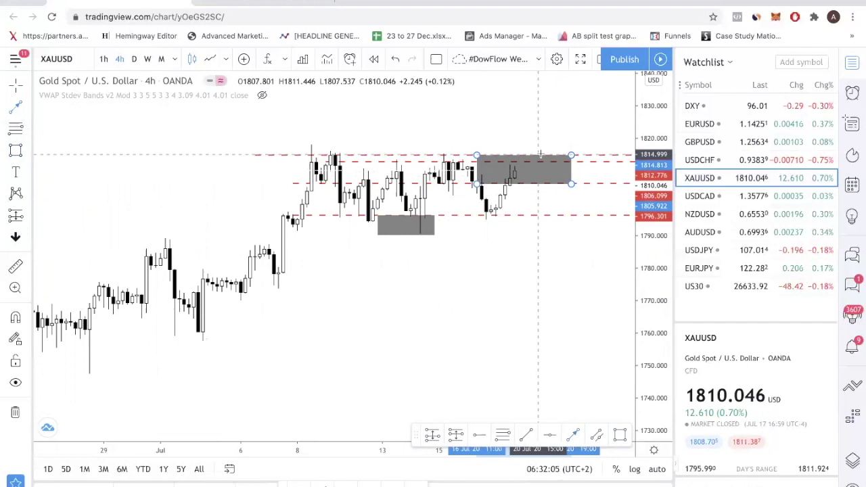
{"action": "left_click_drag", "start_coordinate": [539, 153], "coordinate": [547, 117]}
{"action": "key", "text": "Escape"}
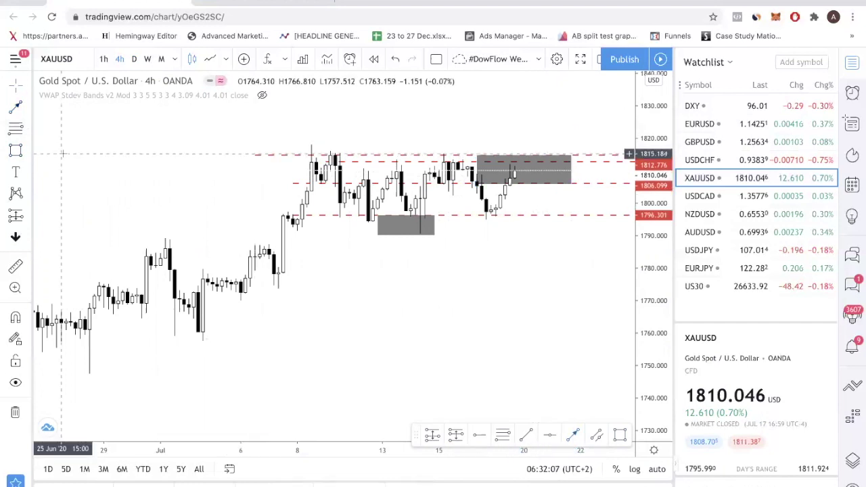
Draw two downward arrows, from about 1812 to 1806 inside the new rectangle and from its lower edge toward the 1796.301 ray.
{"action": "left_click_drag", "start_coordinate": [519, 163], "coordinate": [538, 182]}
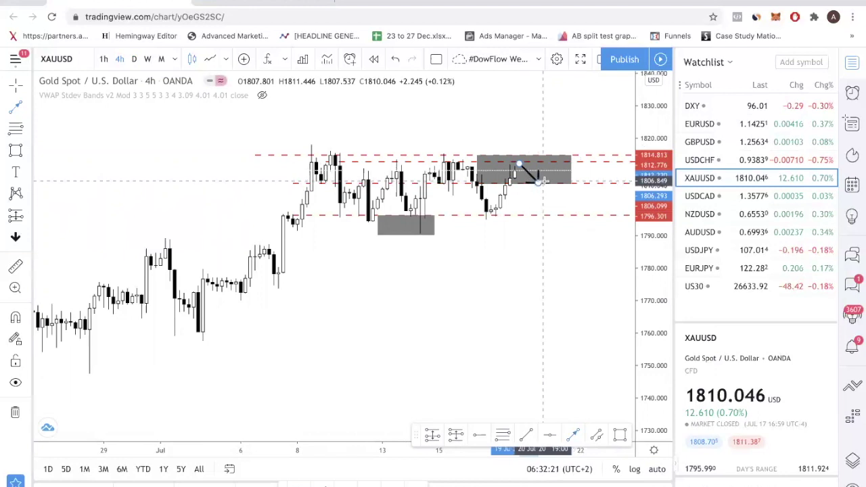
{"action": "left_click_drag", "start_coordinate": [541, 181], "coordinate": [567, 117]}
{"action": "key", "text": "Escape"}
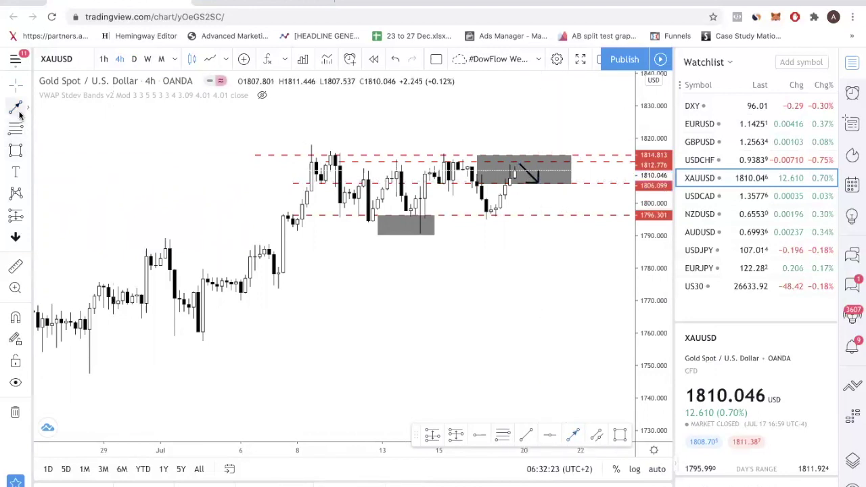
{"action": "left_click", "coordinate": [550, 184]}
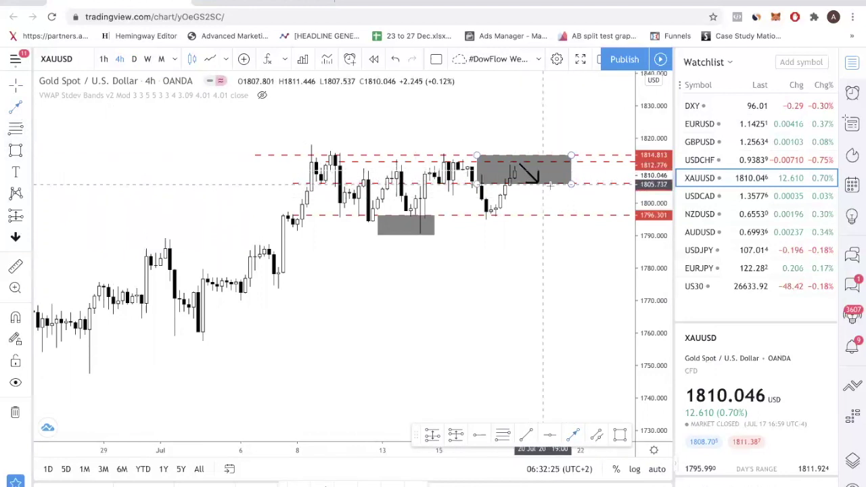
{"action": "left_click_drag", "start_coordinate": [550, 183], "coordinate": [561, 209]}
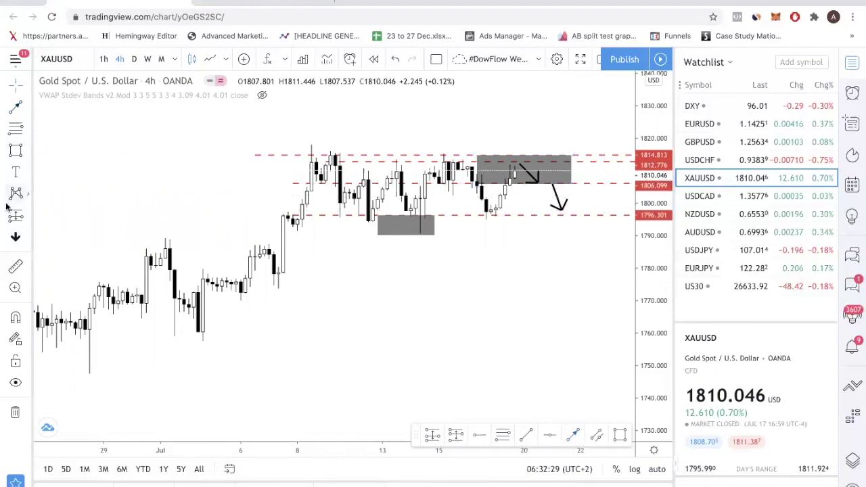
Place a short position with entry at about 1806.5, stop at about 1815.6 and target at about 1797.0, and delete it.
{"action": "left_click", "coordinate": [29, 218]}
{"action": "left_click", "coordinate": [51, 238]}
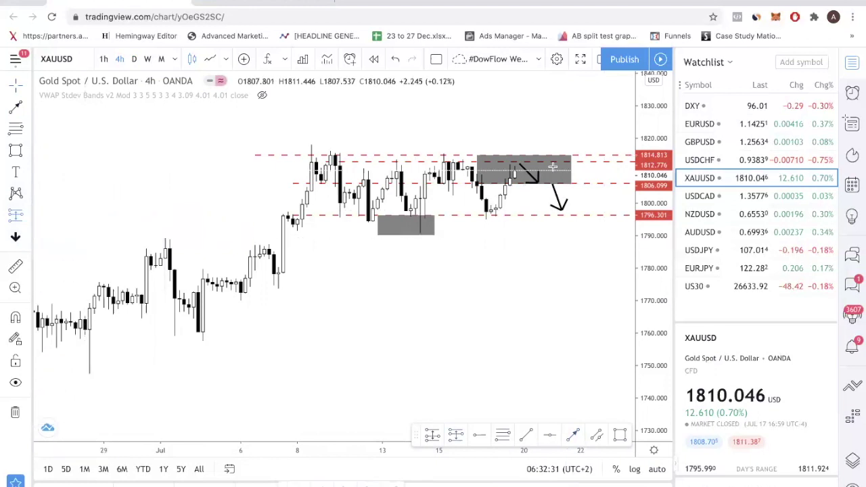
{"action": "left_click", "coordinate": [499, 182]}
{"action": "left_click_drag", "start_coordinate": [501, 128], "coordinate": [500, 153]}
{"action": "left_click_drag", "start_coordinate": [500, 228], "coordinate": [500, 213]}
{"action": "scroll", "coordinate": [406, 224], "scroll_direction": "right", "scroll_amount": 5}
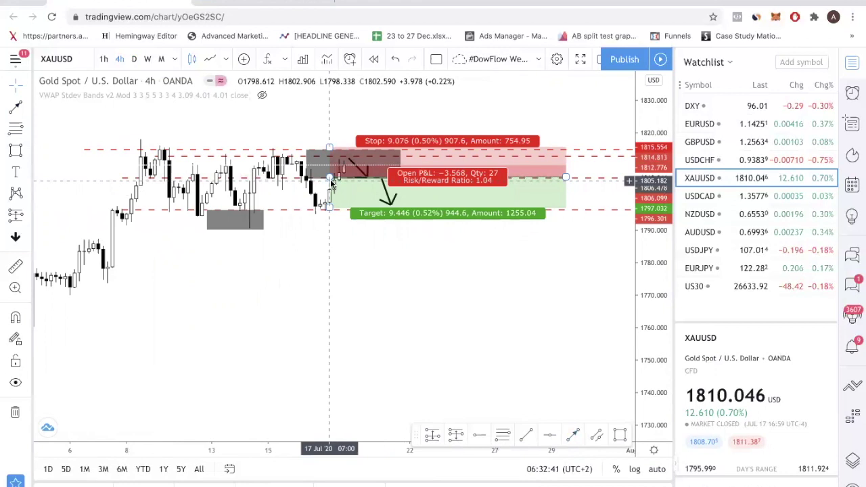
{"action": "key", "text": "Delete"}
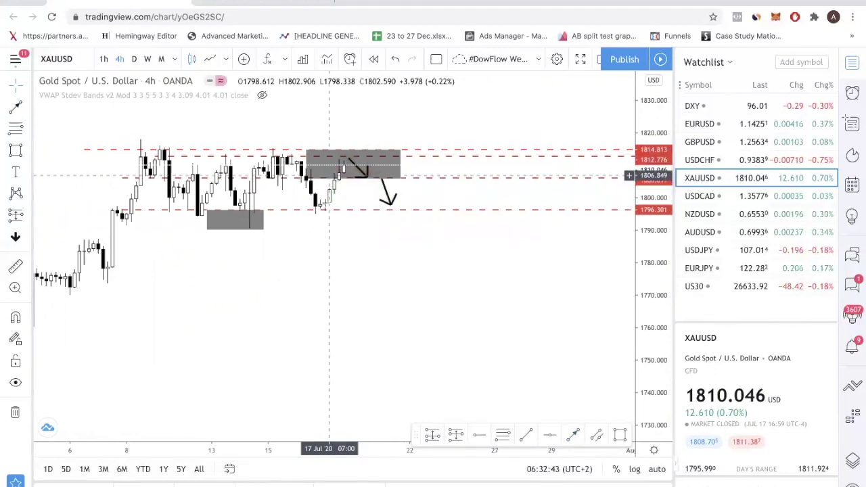
Draw an arrow from the rectangle's lower edge up to about 1827 and another down from about 1825.2 to 1813.7.
{"action": "scroll", "coordinate": [330, 176], "scroll_direction": "down", "scroll_amount": 4}
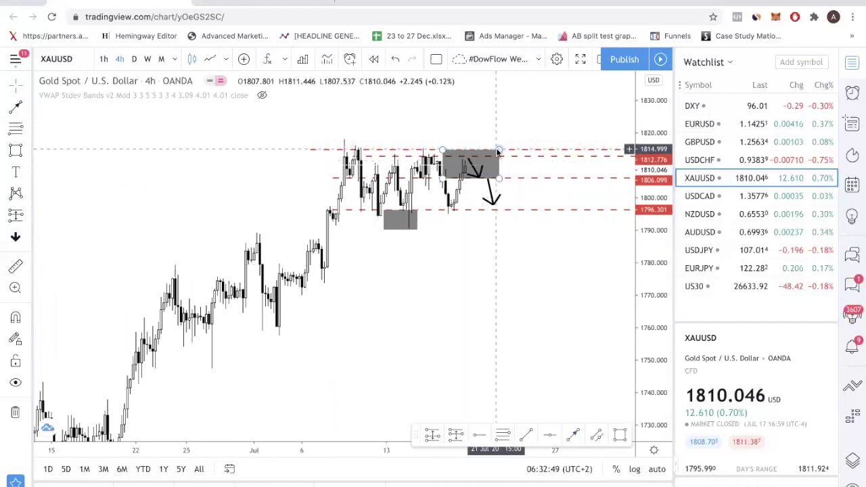
{"action": "mouse_move", "coordinate": [487, 174]}
{"action": "left_mouse_down"}
{"action": "mouse_move", "coordinate": [509, 119]}
{"action": "mouse_move", "coordinate": [521, 155]}
{"action": "left_mouse_up"}
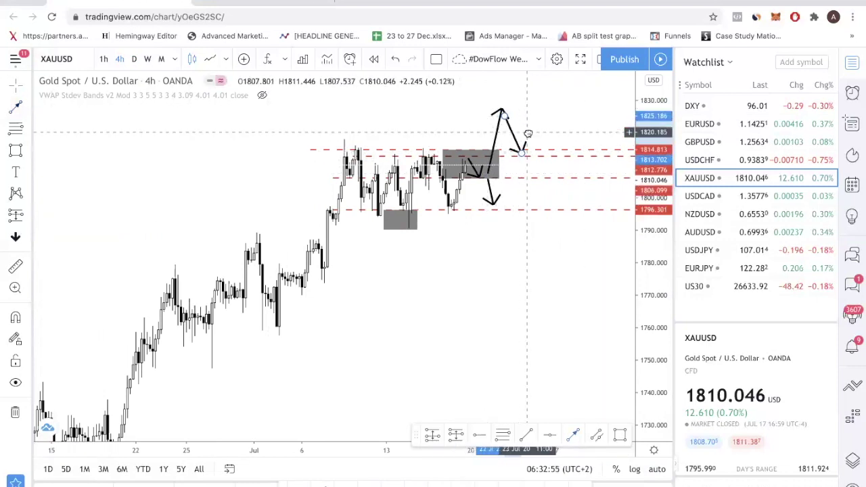
{"action": "scroll", "coordinate": [528, 134], "scroll_direction": "down", "scroll_amount": 3}
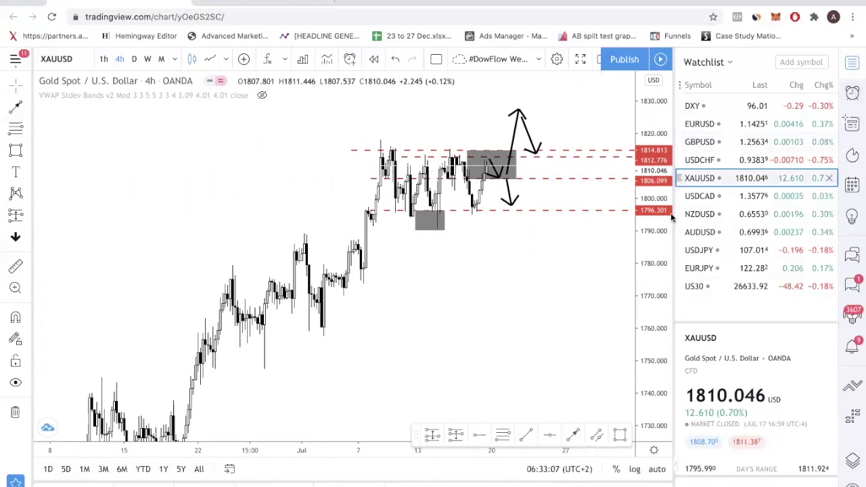
Open the USDCAD chart, remove all its drawings and set the timeframe to 1D.
{"action": "left_click", "coordinate": [716, 195]}
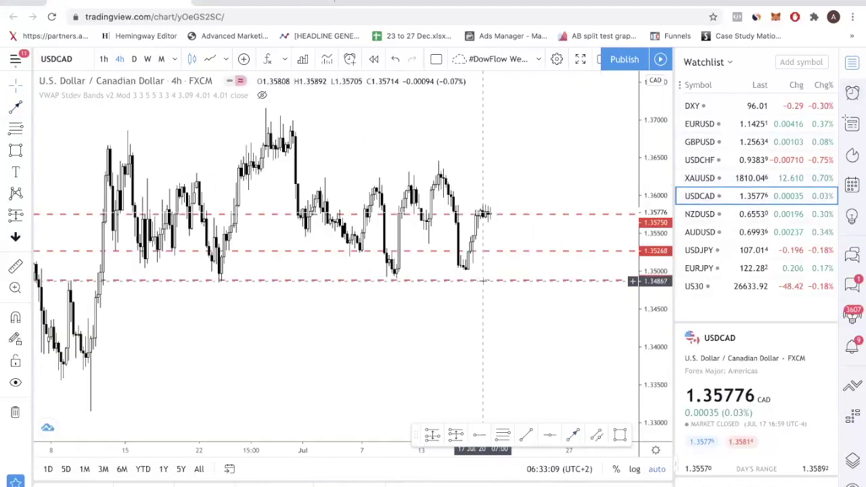
{"action": "right_click", "coordinate": [456, 171]}
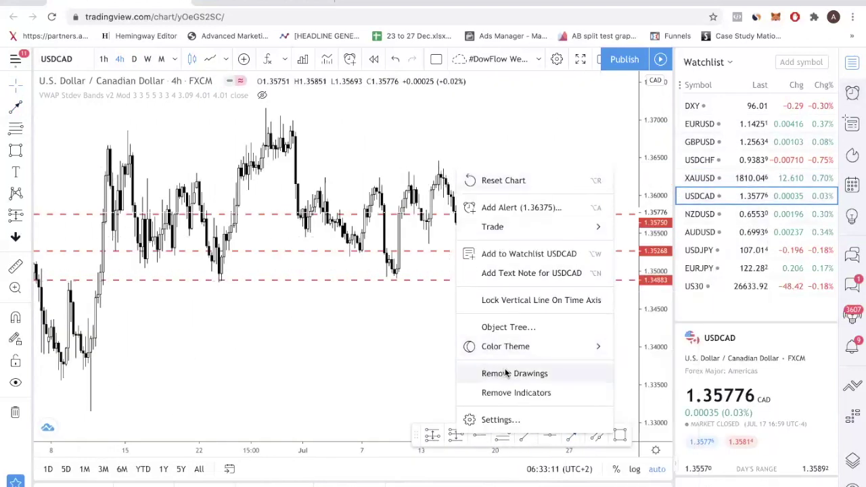
{"action": "left_click", "coordinate": [508, 371]}
{"action": "scroll", "coordinate": [516, 340], "scroll_direction": "down", "scroll_amount": 3}
{"action": "type", "text": "1D"}
{"action": "key", "text": "Return"}
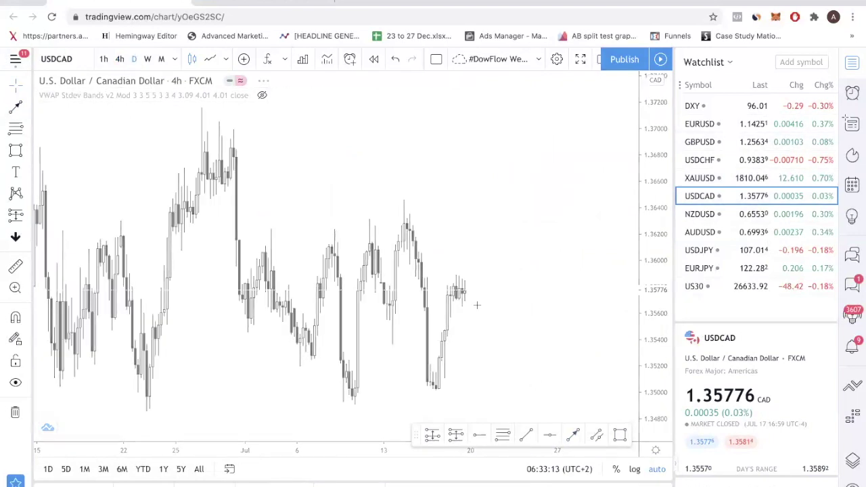
{"action": "scroll", "coordinate": [499, 312], "scroll_direction": "up", "scroll_amount": 5}
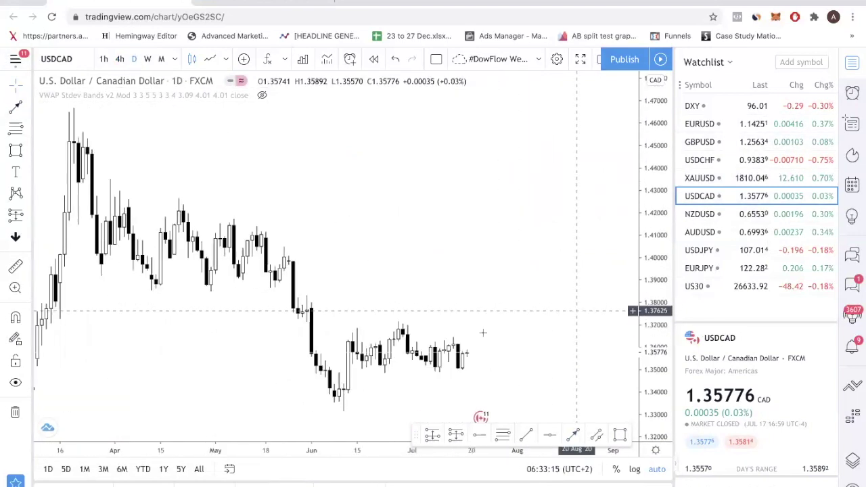
{"action": "left_click_drag", "start_coordinate": [637, 342], "coordinate": [555, 237]}
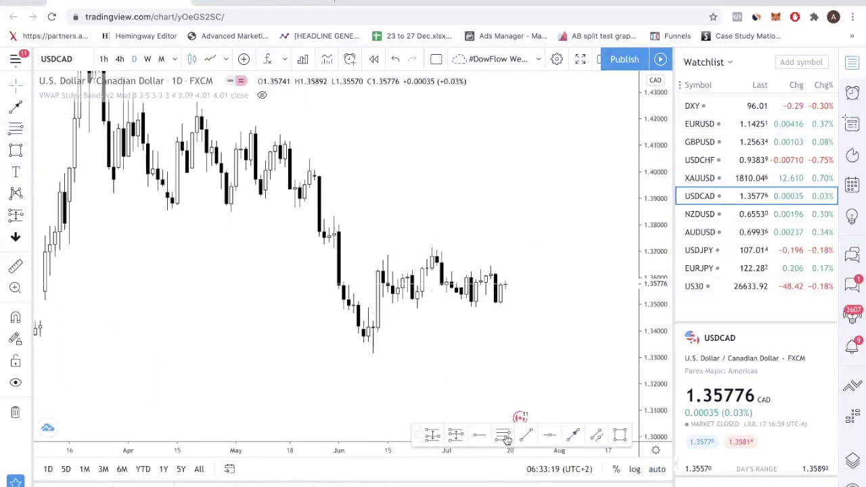
Draw a horizontal ray at about 1.3503 from mid-June and rectangles over the mid-June, late-June and mid-July peaks.
{"action": "left_click", "coordinate": [485, 440]}
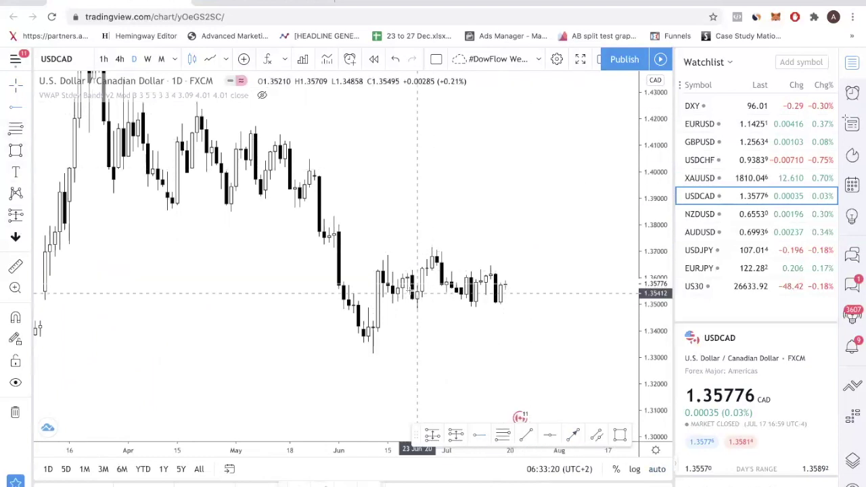
{"action": "left_click", "coordinate": [384, 303]}
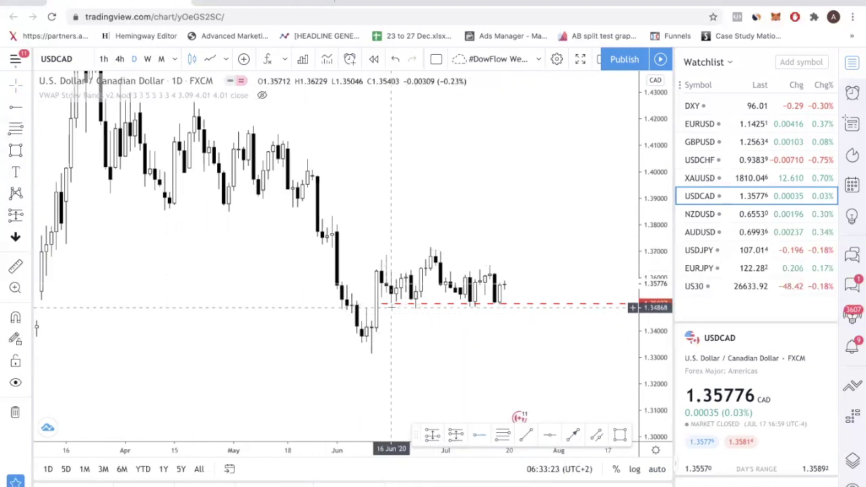
{"action": "left_click", "coordinate": [621, 436]}
{"action": "mouse_move", "coordinate": [371, 248]}
{"action": "left_mouse_down"}
{"action": "mouse_move", "coordinate": [391, 266]}
{"action": "mouse_move", "coordinate": [451, 258]}
{"action": "left_mouse_up"}
{"action": "left_click", "coordinate": [620, 435]}
{"action": "left_click", "coordinate": [622, 436]}
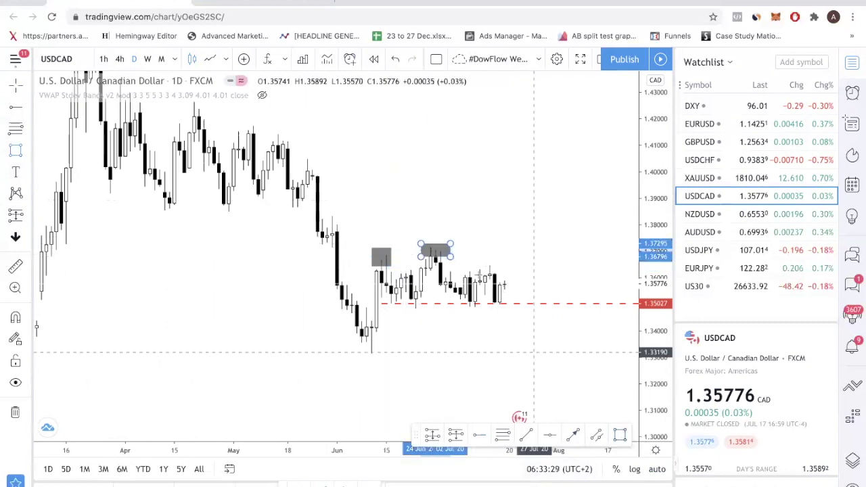
{"action": "left_click_drag", "start_coordinate": [480, 263], "coordinate": [514, 277]}
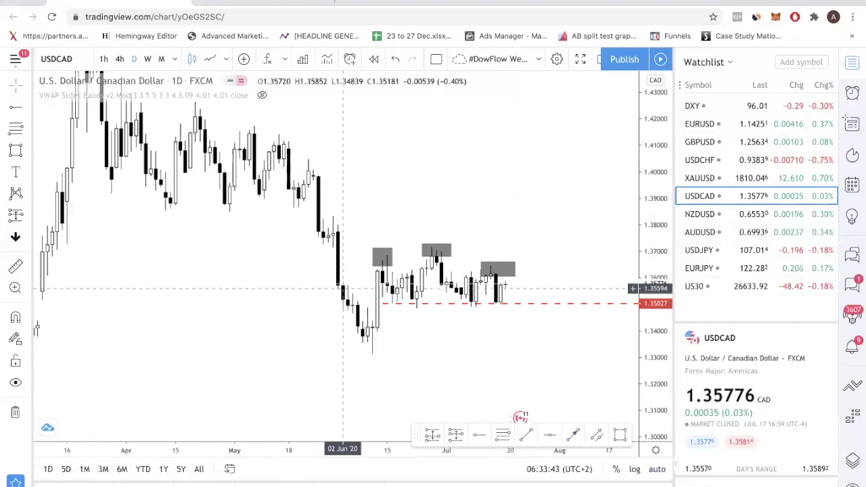
Draw a descending trend line from about 1.3716 on 26 June through about 1.3575 on 22 July.
{"action": "left_click", "coordinate": [526, 436]}
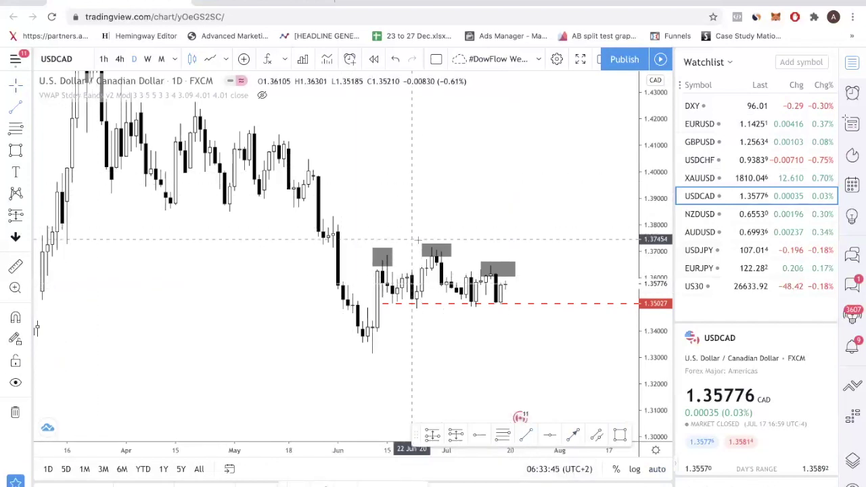
{"action": "left_click", "coordinate": [313, 160]}
{"action": "left_click", "coordinate": [505, 277]}
{"action": "left_click_drag", "start_coordinate": [314, 160], "coordinate": [427, 246]}
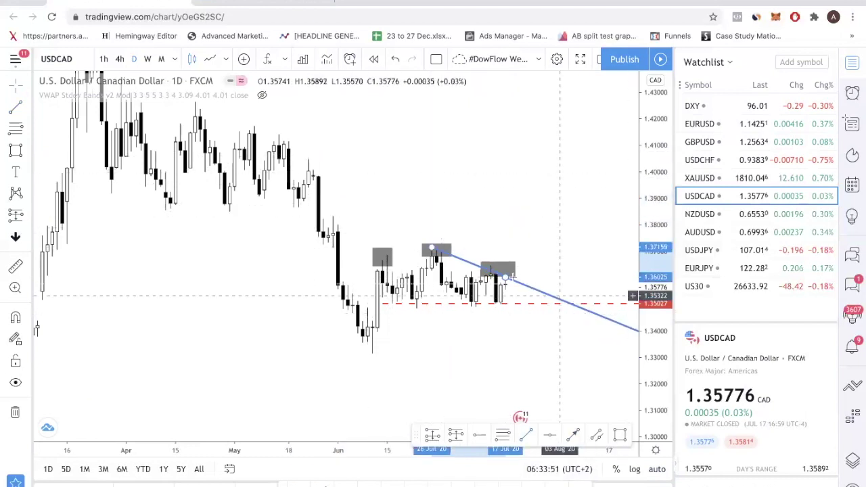
{"action": "left_click_drag", "start_coordinate": [505, 277], "coordinate": [520, 283]}
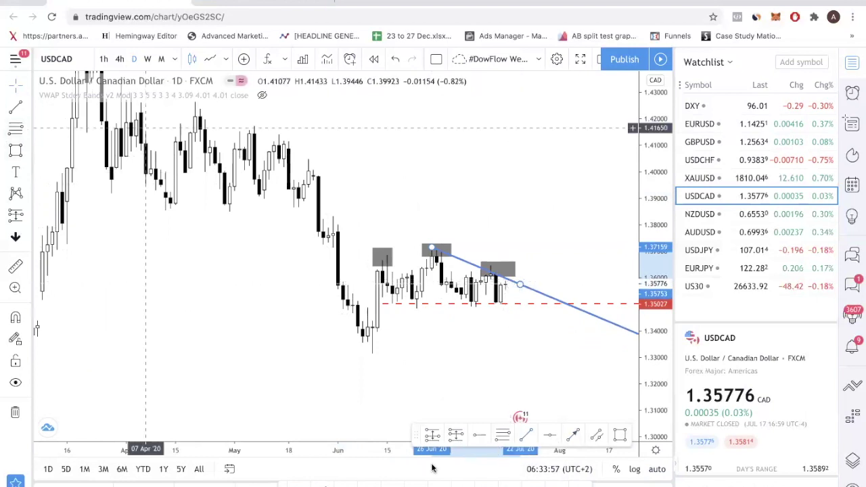
Add horizontal rays at about 1.3605 from early July, 1.3627 from early June and 1.3680 from 18 June.
{"action": "left_click", "coordinate": [462, 276]}
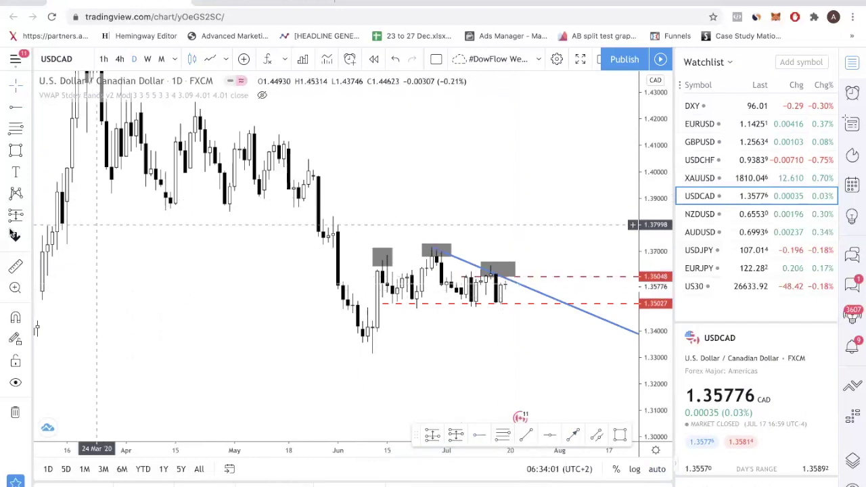
{"action": "left_click", "coordinate": [348, 270]}
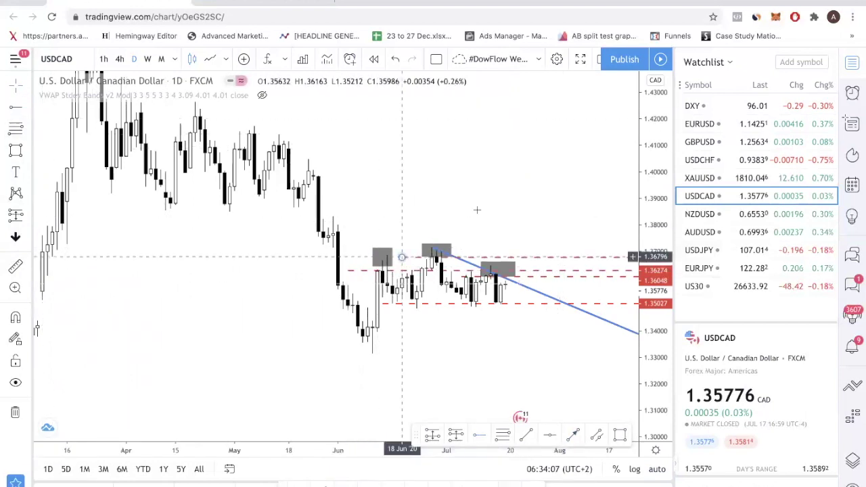
{"action": "left_click", "coordinate": [403, 256]}
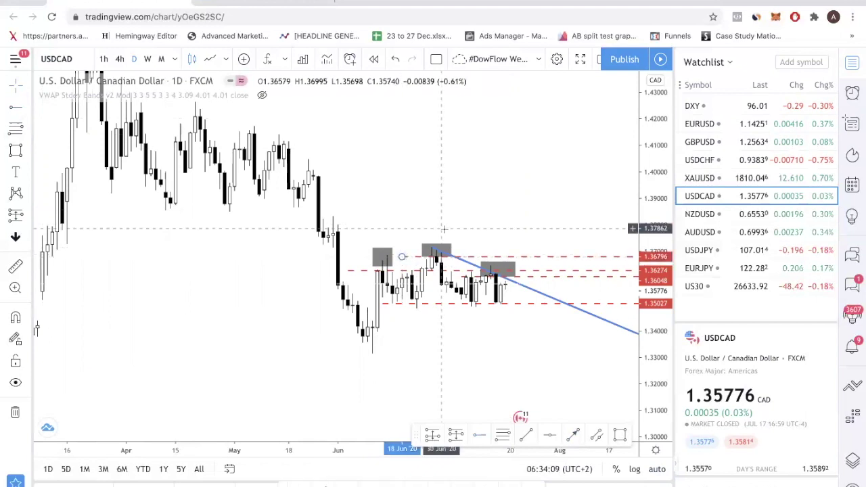
Check the marked USDCAD levels against the peaks on a line chart and restore the candlestick display.
{"action": "left_click", "coordinate": [209, 58]}
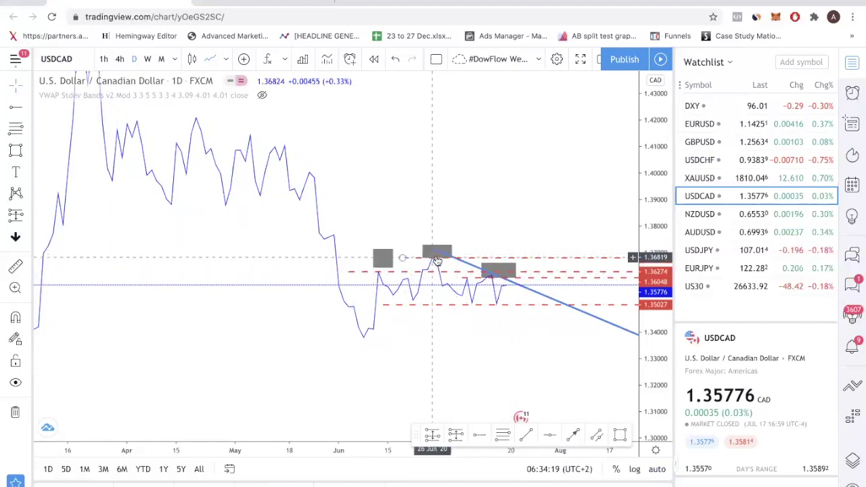
{"action": "left_click", "coordinate": [193, 61]}
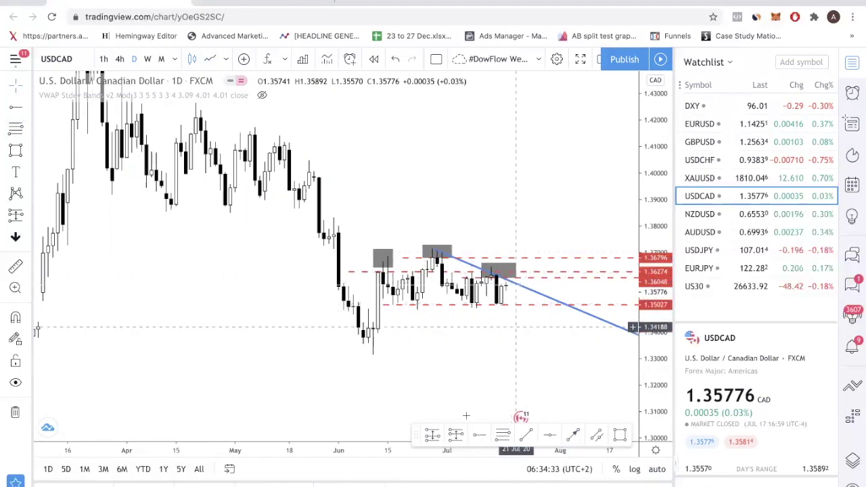
Draw arrows from about 1.3575 down to 1.3434, from 1.3431 up to 1.3490, and from 1.3586 up to 1.3972.
{"action": "scroll", "coordinate": [541, 366], "scroll_direction": "up", "scroll_amount": 3}
{"action": "scroll", "coordinate": [542, 366], "scroll_direction": "up", "scroll_amount": 3}
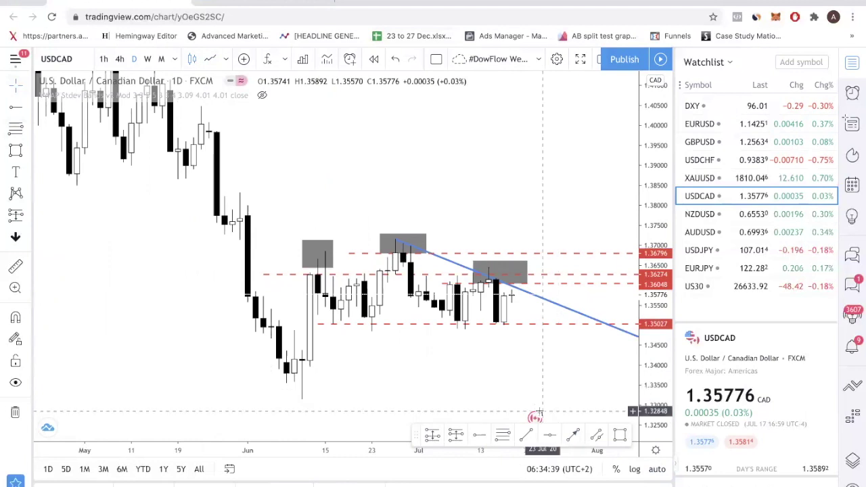
{"action": "left_click", "coordinate": [572, 437]}
{"action": "left_click_drag", "start_coordinate": [512, 296], "coordinate": [528, 350]}
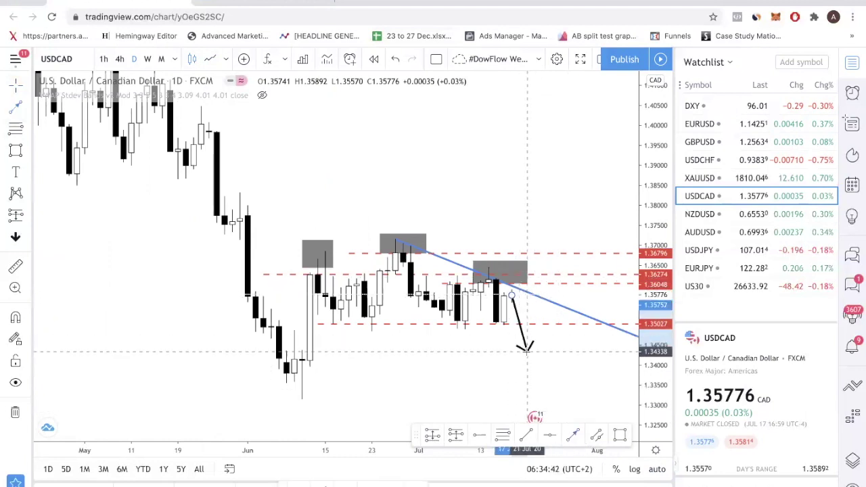
{"action": "left_click", "coordinate": [570, 436]}
{"action": "left_click_drag", "start_coordinate": [534, 350], "coordinate": [543, 335]}
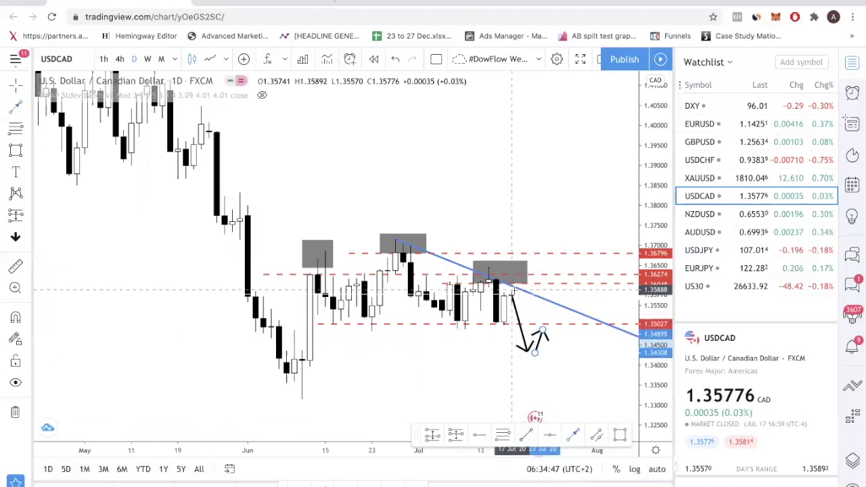
{"action": "left_click_drag", "start_coordinate": [544, 336], "coordinate": [586, 136]}
{"action": "scroll", "coordinate": [492, 291], "scroll_direction": "down", "scroll_amount": 3}
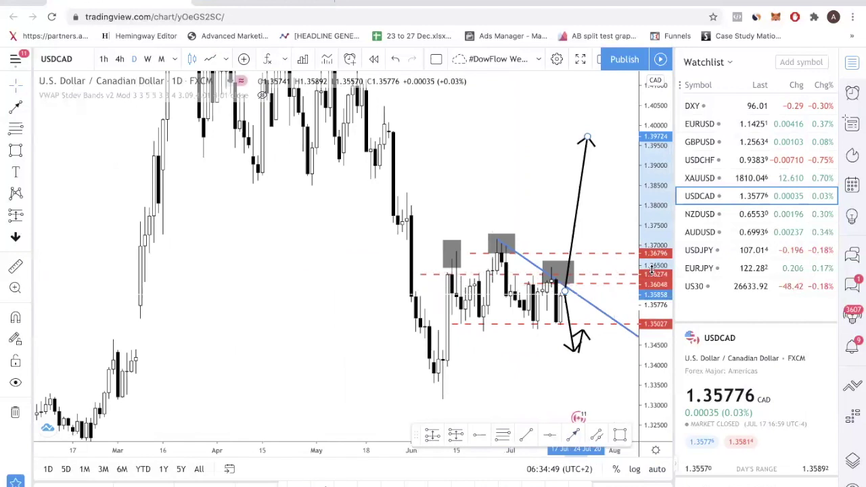
{"action": "scroll", "coordinate": [492, 291], "scroll_direction": "down", "scroll_amount": 3}
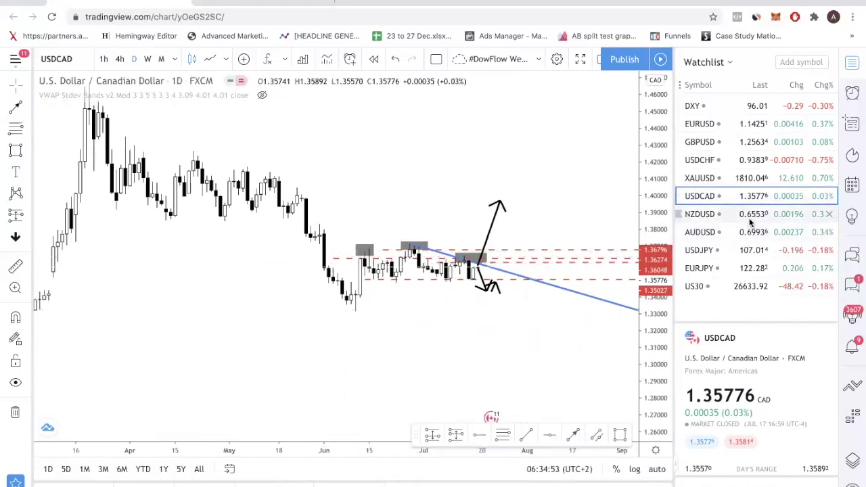
Open the NZDUSD chart and remove all its drawings.
{"action": "left_click", "coordinate": [750, 218]}
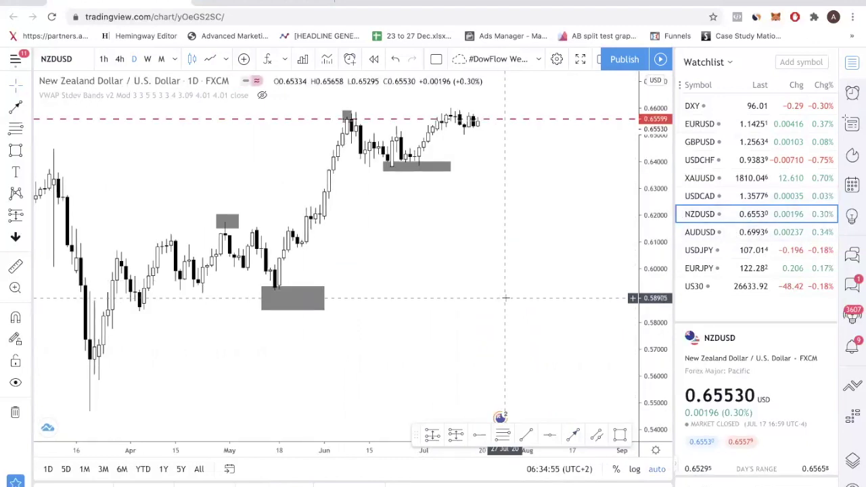
{"action": "scroll", "coordinate": [281, 178], "scroll_direction": "down", "scroll_amount": 2}
{"action": "right_click", "coordinate": [281, 178]}
{"action": "left_click", "coordinate": [382, 378]}
Draw horizontal rays at about 0.6559 and 0.6492, plus one from early July adjusted to about 0.6574.
{"action": "scroll", "coordinate": [501, 284], "scroll_direction": "up", "scroll_amount": 4}
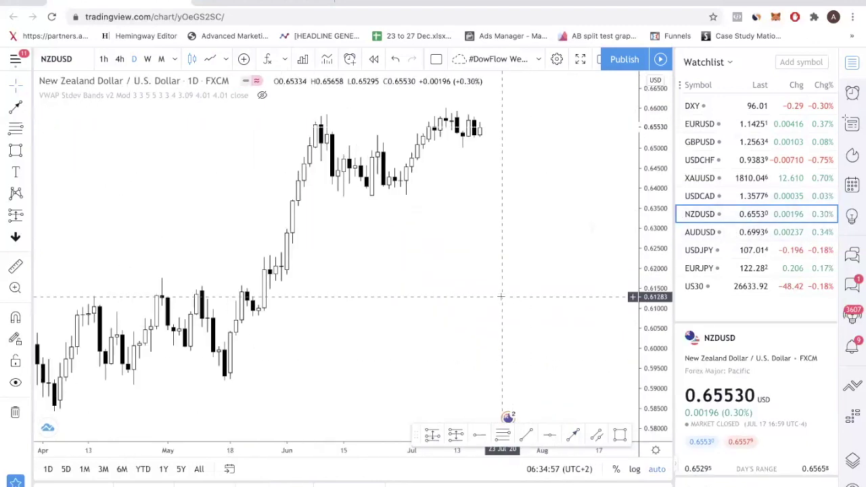
{"action": "left_click_drag", "start_coordinate": [447, 226], "coordinate": [535, 318]}
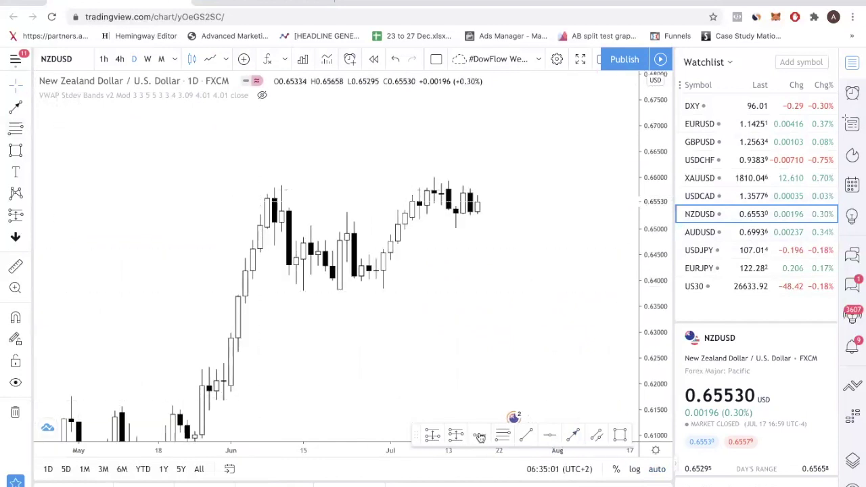
{"action": "left_click", "coordinate": [245, 198]}
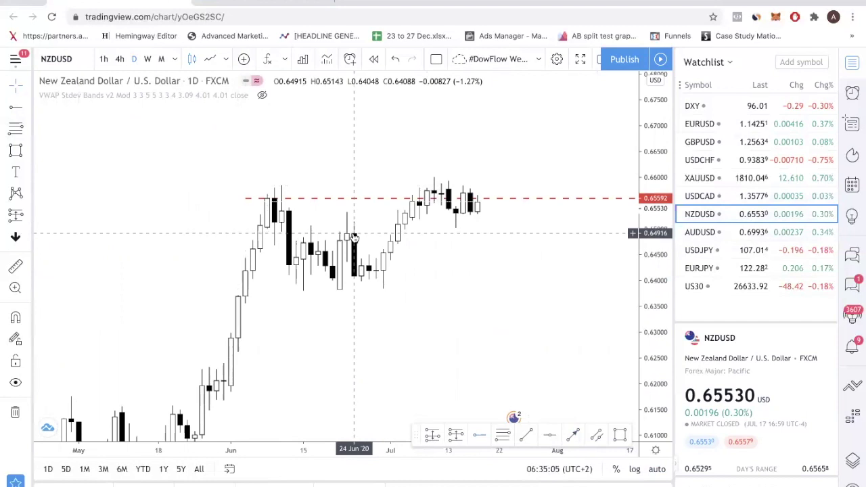
{"action": "left_click", "coordinate": [316, 233]}
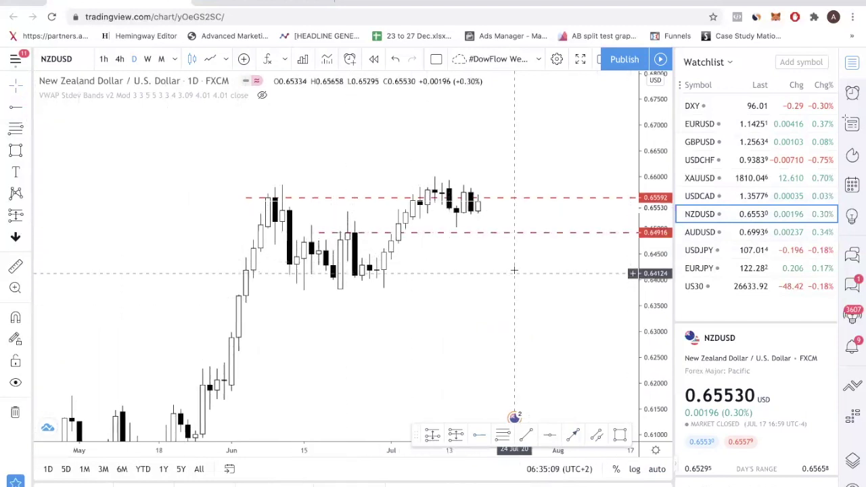
{"action": "left_click", "coordinate": [428, 189]}
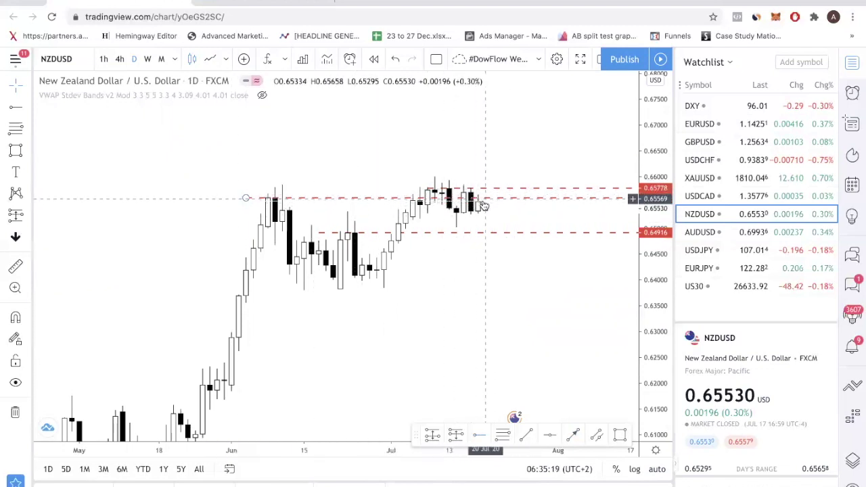
{"action": "left_click_drag", "start_coordinate": [421, 195], "coordinate": [420, 192]}
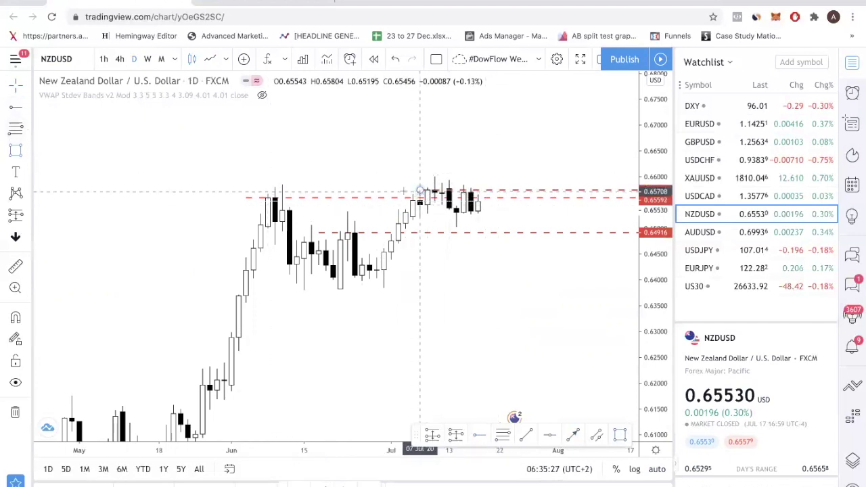
Draw a rectangle between the two upper rays across July and an upward arrow from about 0.6551 to 0.6648.
{"action": "left_click_drag", "start_coordinate": [391, 191], "coordinate": [543, 196]}
{"action": "left_click", "coordinate": [549, 155]}
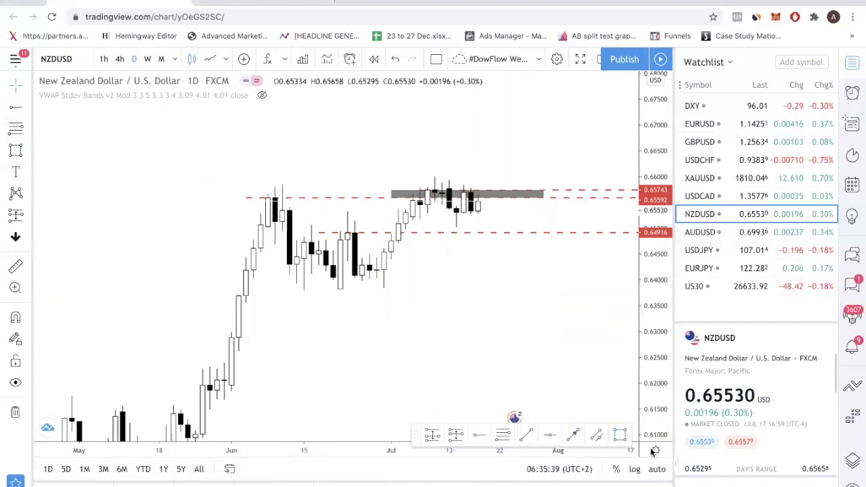
{"action": "left_click", "coordinate": [574, 437]}
{"action": "left_click", "coordinate": [478, 203]}
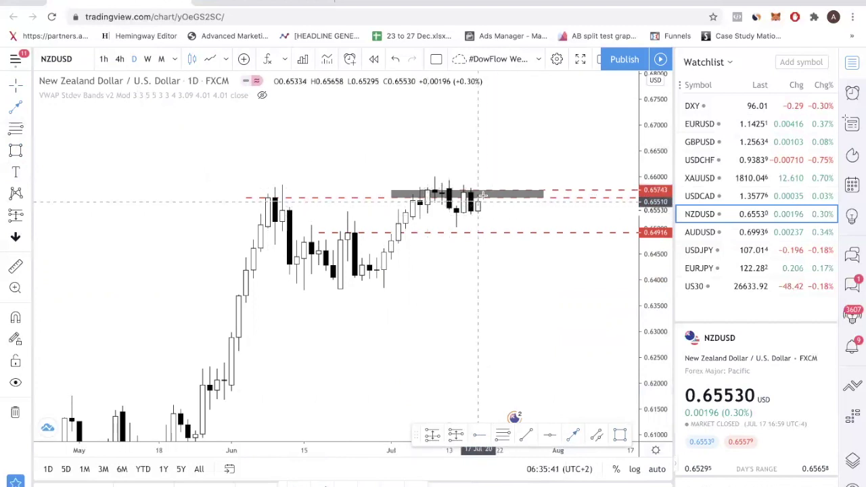
{"action": "left_click", "coordinate": [500, 155]}
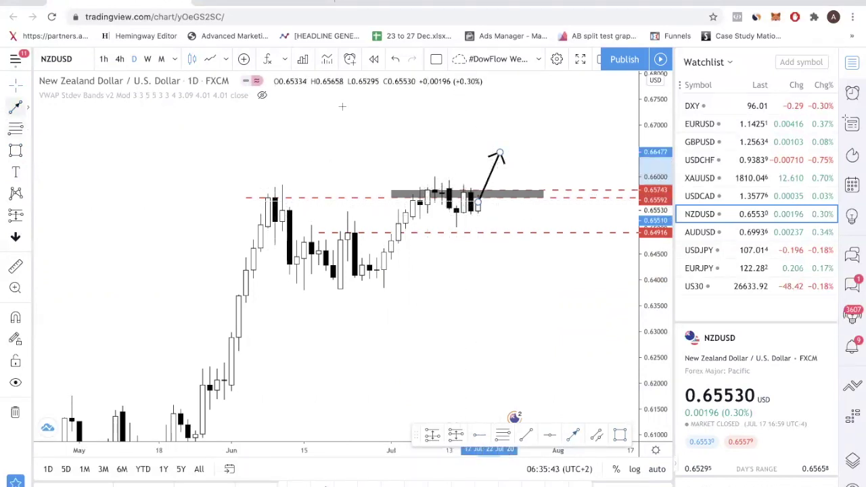
Draw two downward arrows, from about 0.6643 to 0.6570 and from about 0.6565 to 0.6497.
{"action": "left_click", "coordinate": [499, 155]}
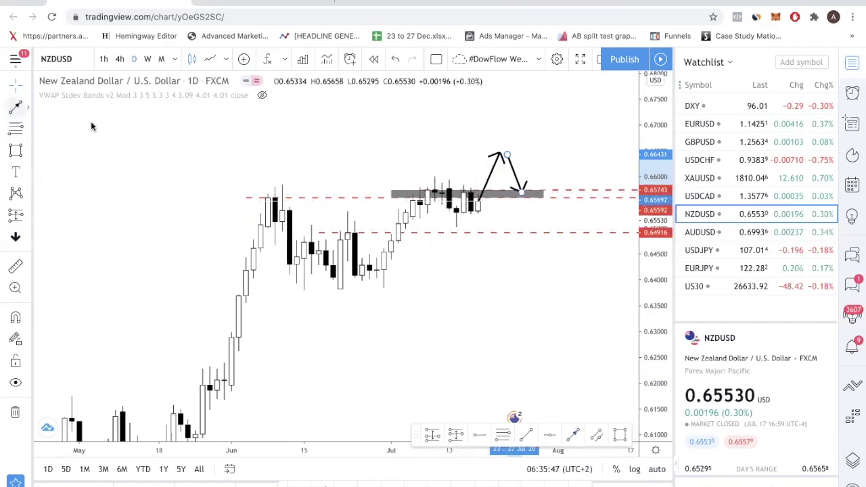
{"action": "left_click", "coordinate": [494, 195]}
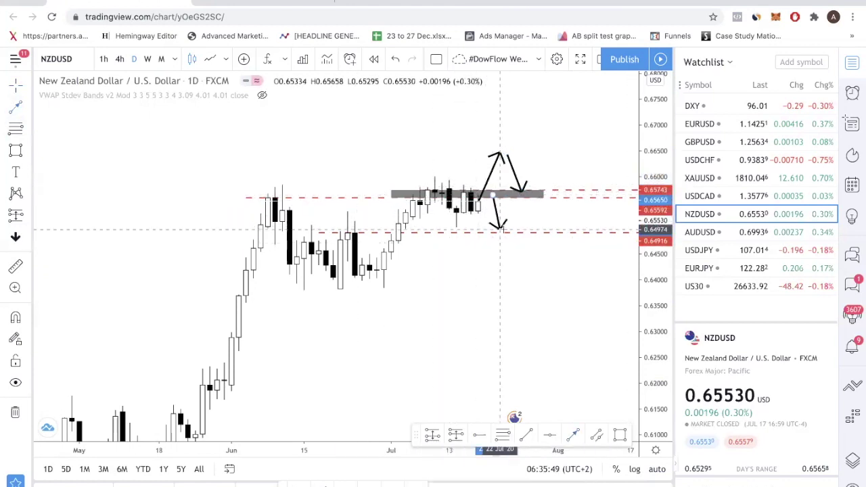
{"action": "left_click", "coordinate": [501, 229]}
Add horizontal rays from early July at about 0.6531 and 0.6503 on the NZDUSD chart.
{"action": "left_click", "coordinate": [15, 112]}
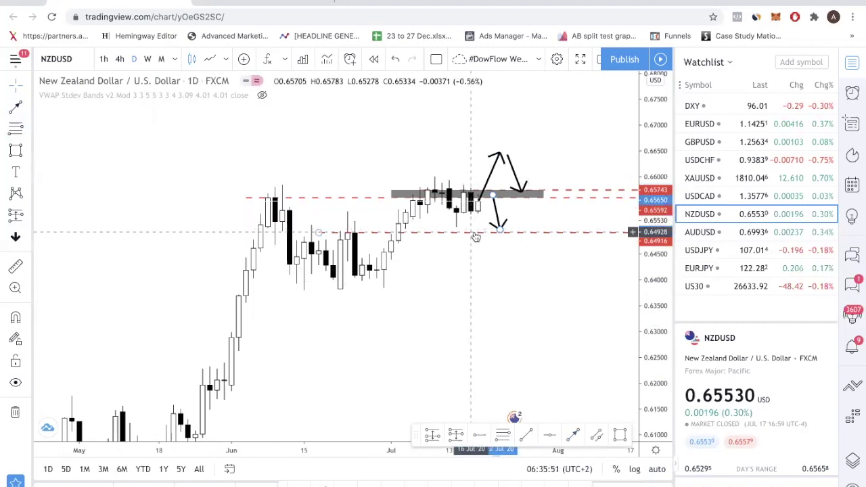
{"action": "left_click", "coordinate": [435, 214]}
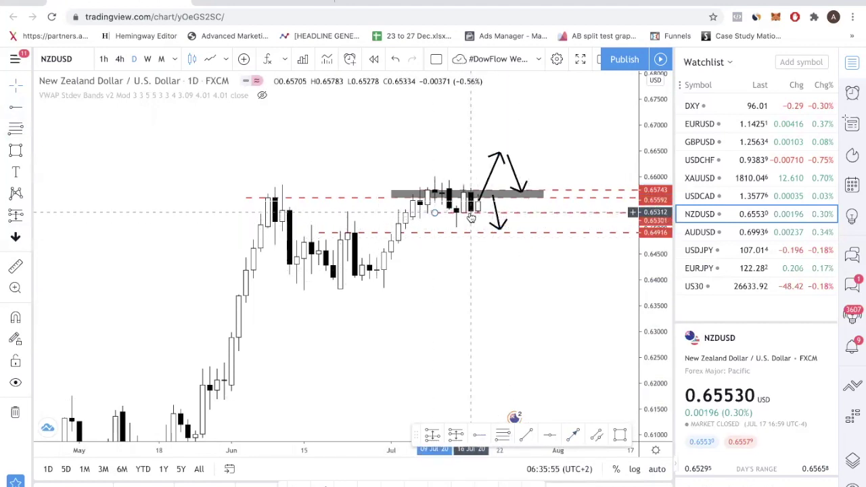
{"action": "left_click", "coordinate": [463, 214]}
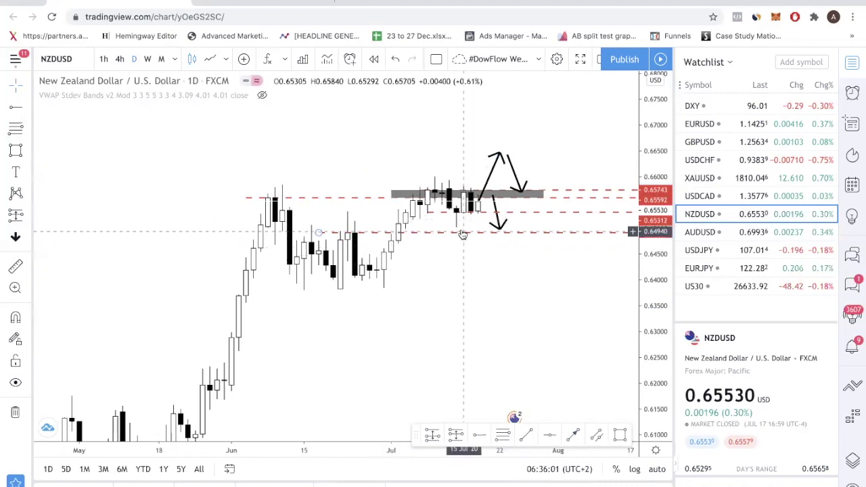
{"action": "left_click", "coordinate": [28, 106]}
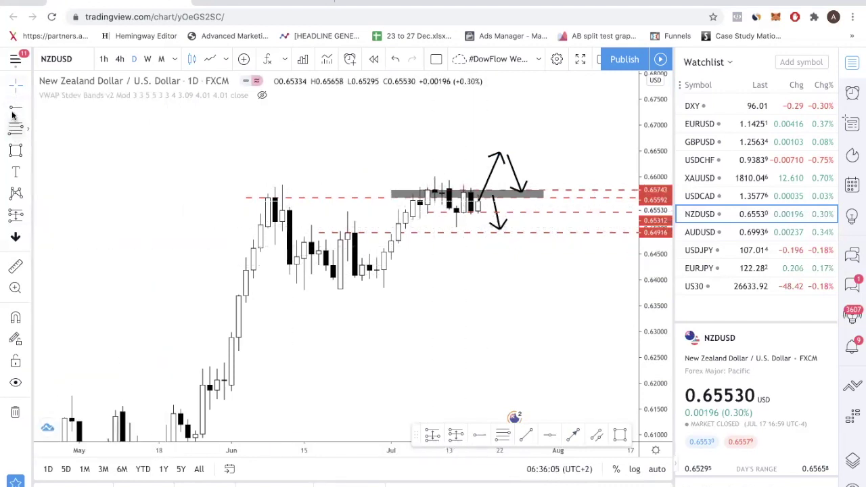
{"action": "left_click", "coordinate": [428, 227]}
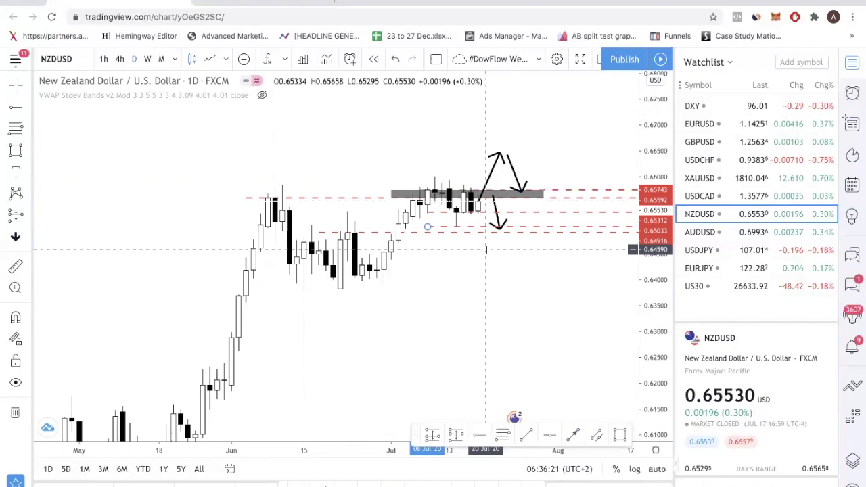
Open the AUDUSD chart and draw horizontal rays at about 0.6980, 0.6972 and 0.7020.
{"action": "key", "text": "Down"}
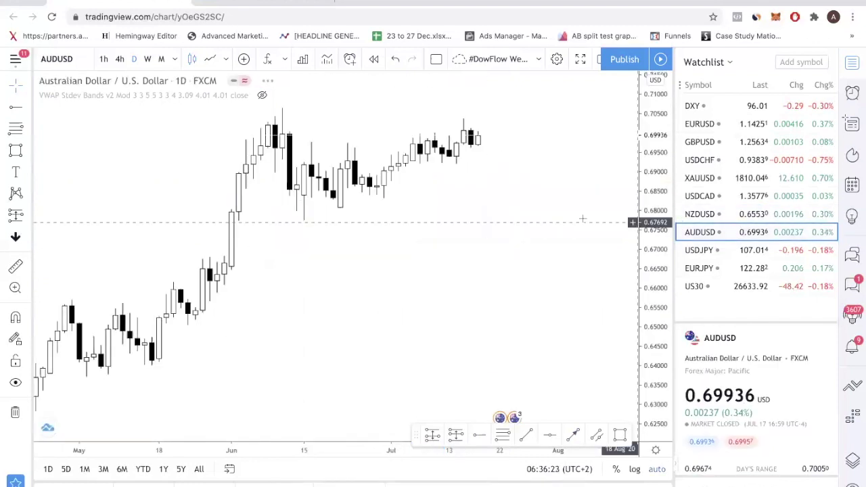
{"action": "scroll", "coordinate": [460, 149], "scroll_direction": "up", "scroll_amount": 3}
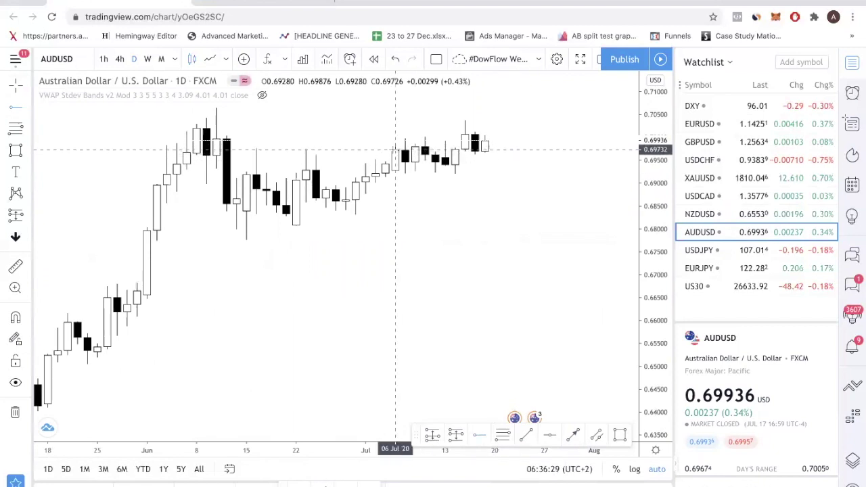
{"action": "left_click", "coordinate": [396, 146]}
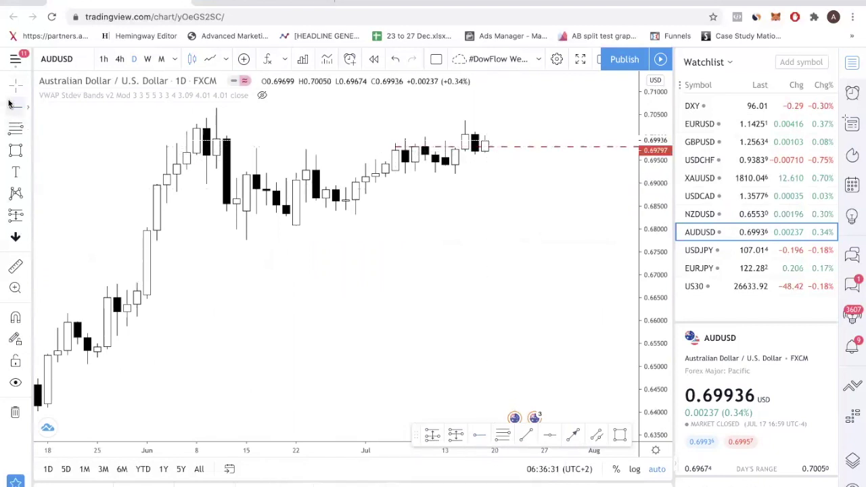
{"action": "left_click", "coordinate": [336, 147]}
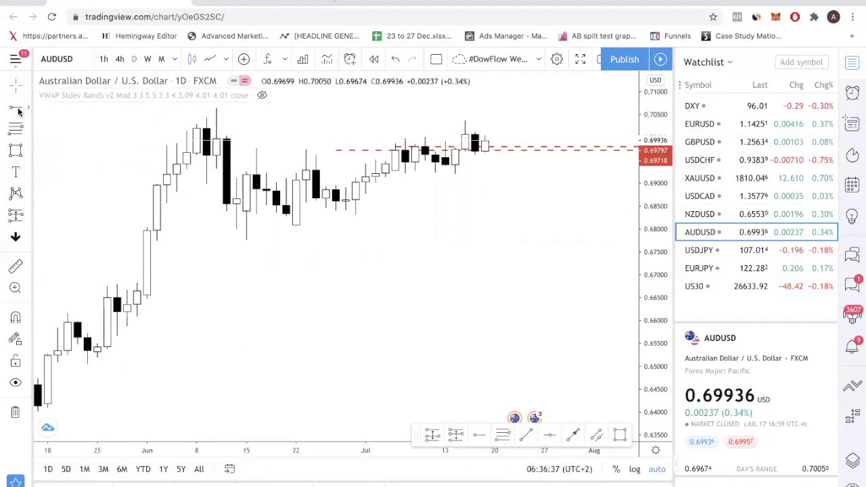
{"action": "left_click", "coordinate": [187, 127]}
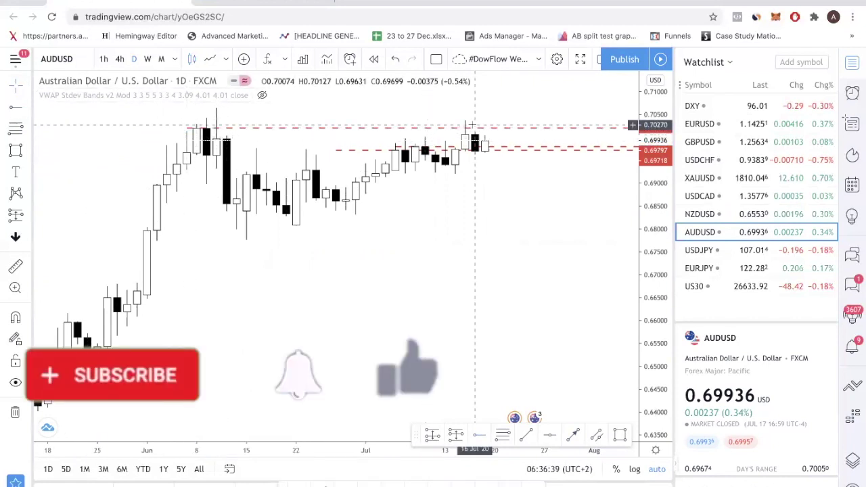
Draw arrows from about 0.6992 down to 0.6973, from 0.6974 up to 0.7020, and from 0.7020 up to 0.7110.
{"action": "scroll", "coordinate": [541, 254], "scroll_direction": "down", "scroll_amount": 2}
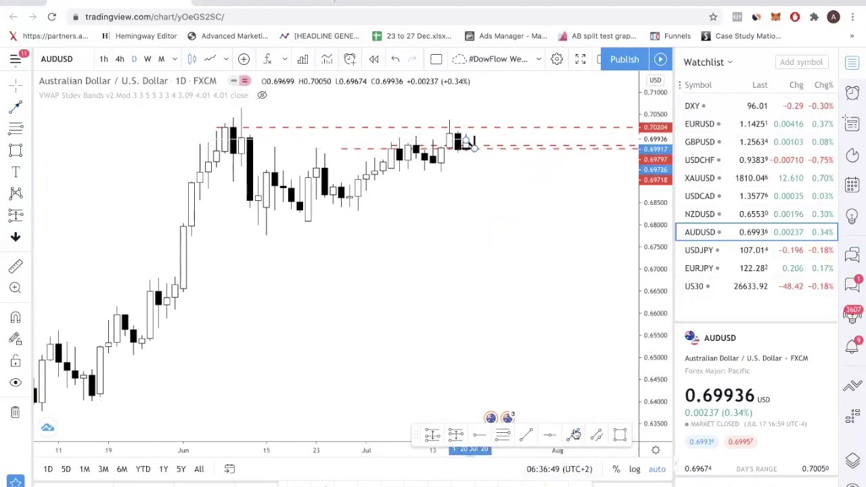
{"action": "left_click_drag", "start_coordinate": [475, 148], "coordinate": [492, 127]}
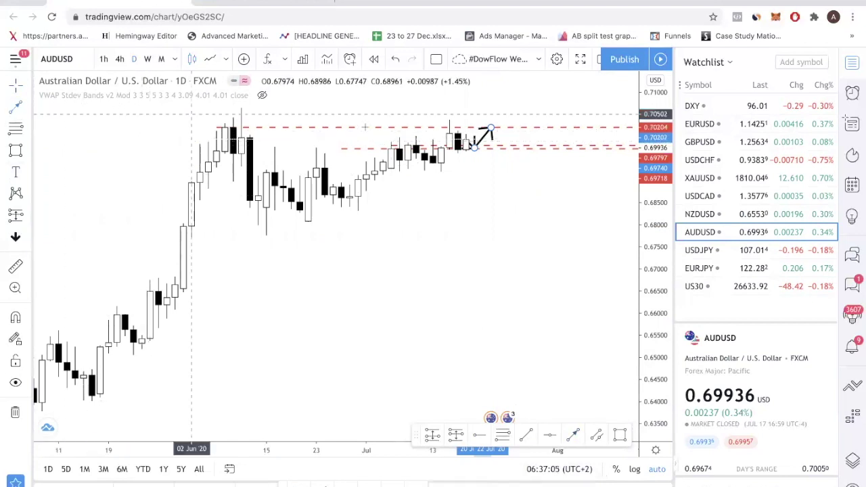
{"action": "left_click_drag", "start_coordinate": [517, 99], "coordinate": [516, 88]}
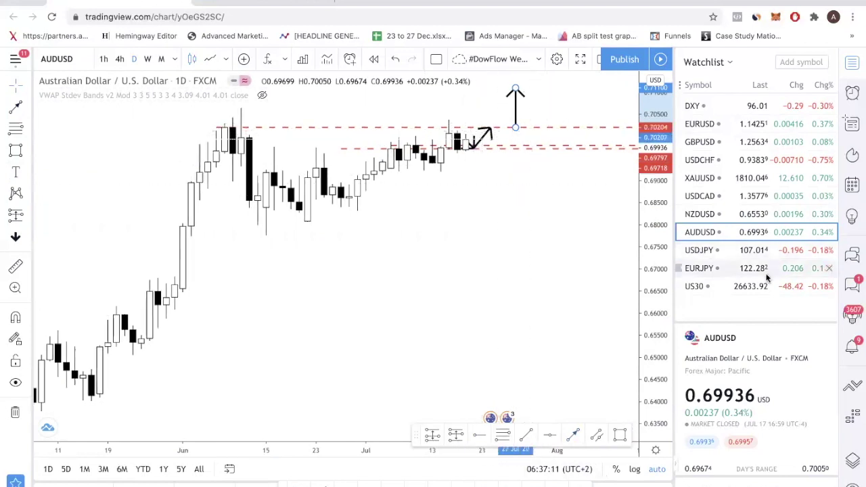
Open the USDJPY chart and move the upper horizontal ray to about 107.28.
{"action": "left_click", "coordinate": [732, 248]}
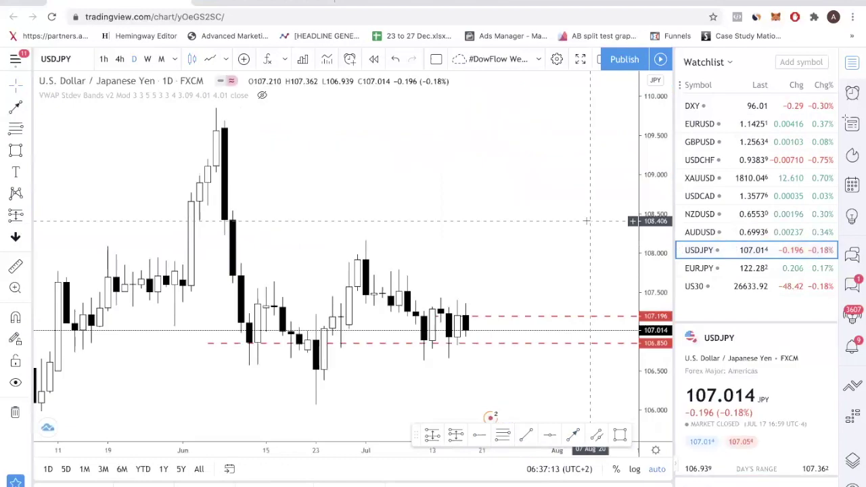
{"action": "scroll", "coordinate": [417, 305], "scroll_direction": "down", "scroll_amount": 5}
{"action": "scroll", "coordinate": [562, 316], "scroll_direction": "up", "scroll_amount": 4}
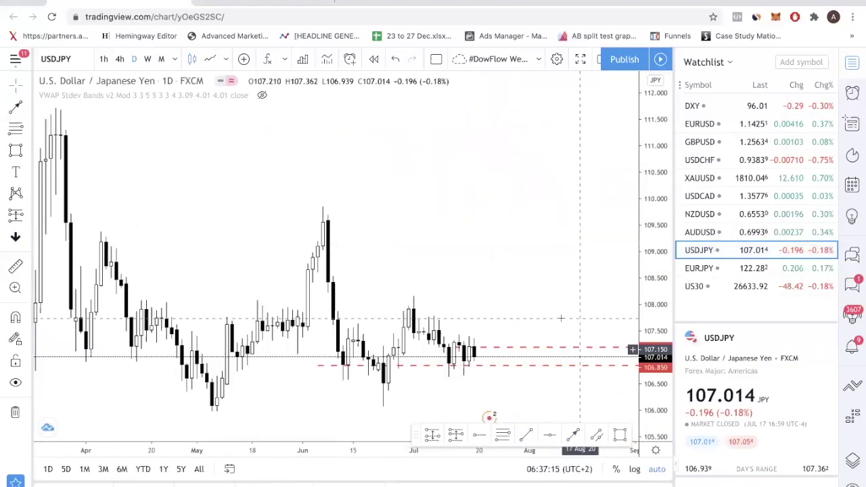
{"action": "left_click_drag", "start_coordinate": [649, 279], "coordinate": [652, 305]}
{"action": "scroll", "coordinate": [577, 342], "scroll_direction": "up", "scroll_amount": 3}
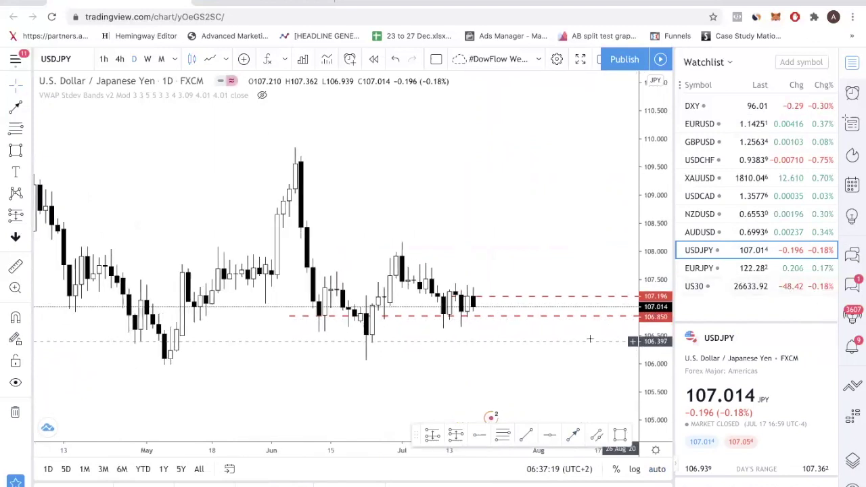
{"action": "left_click_drag", "start_coordinate": [413, 299], "coordinate": [450, 337]}
{"action": "scroll", "coordinate": [451, 338], "scroll_direction": "down", "scroll_amount": 3}
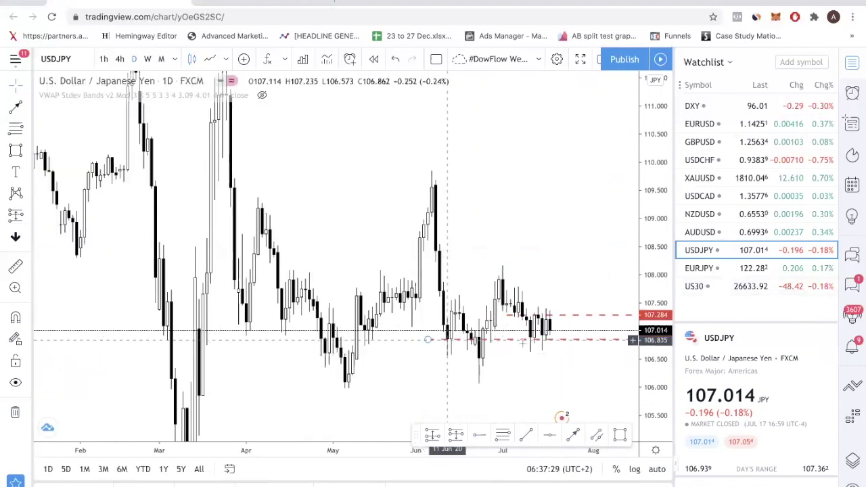
Check the two USDJPY levels against a line chart and return to the candlestick display.
{"action": "left_click_drag", "start_coordinate": [573, 348], "coordinate": [524, 332]}
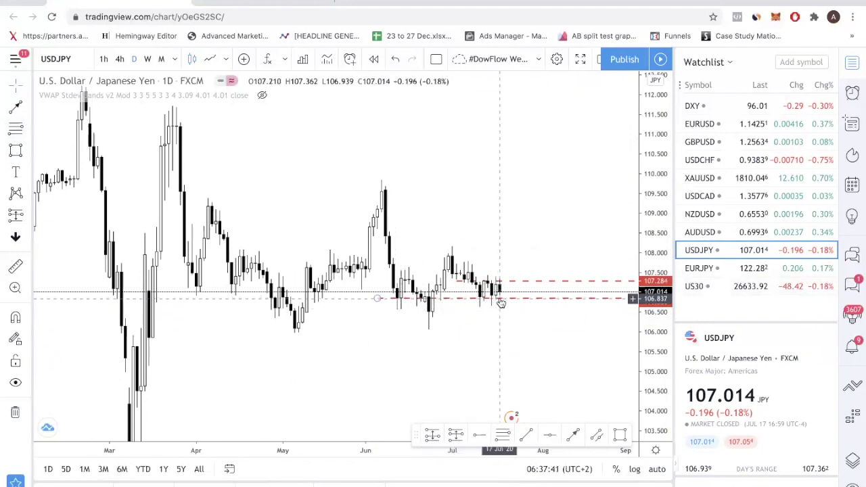
{"action": "left_click", "coordinate": [212, 59]}
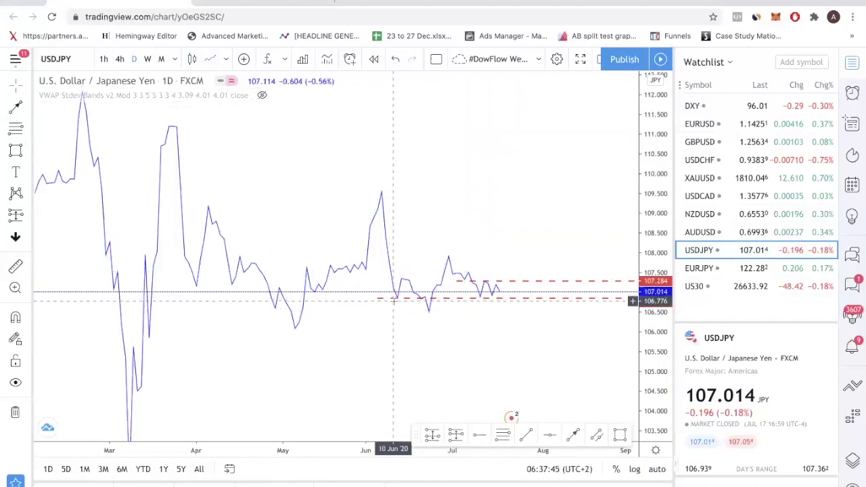
{"action": "left_click", "coordinate": [192, 58]}
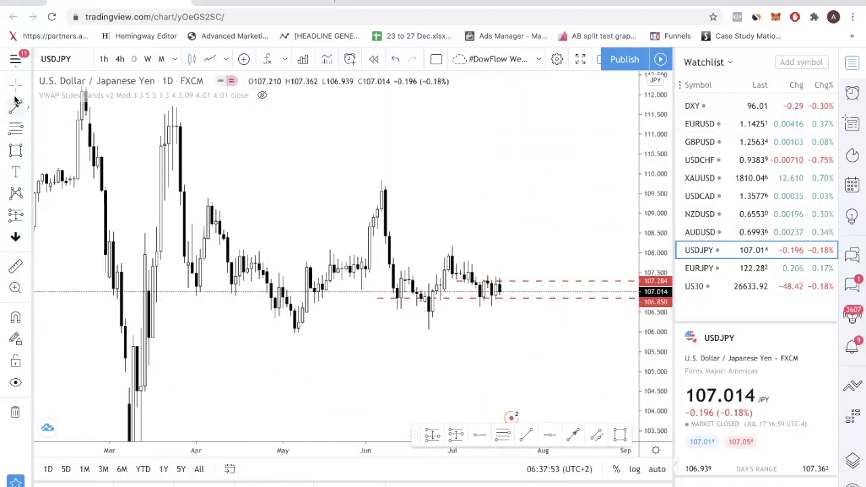
Draw a rising trend line from the early May low and horizontal rays at about 106.50 and 106.09.
{"action": "left_click", "coordinate": [291, 331]}
{"action": "left_click", "coordinate": [579, 292]}
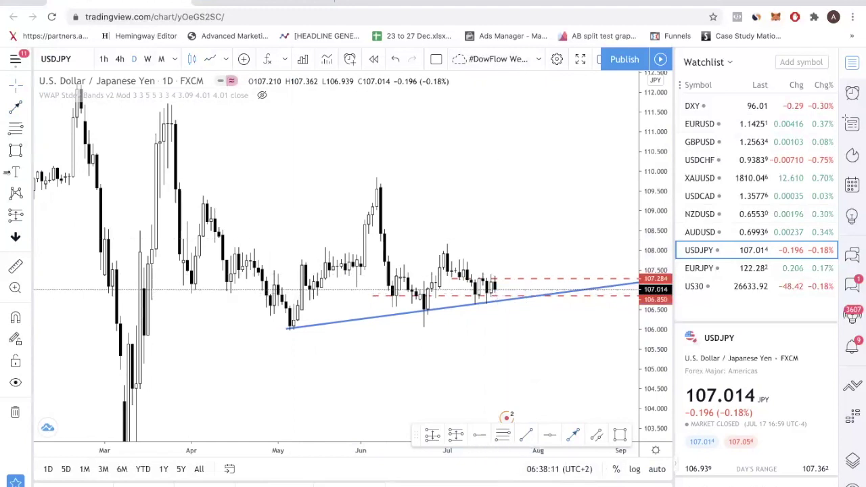
{"action": "left_click", "coordinate": [477, 434]}
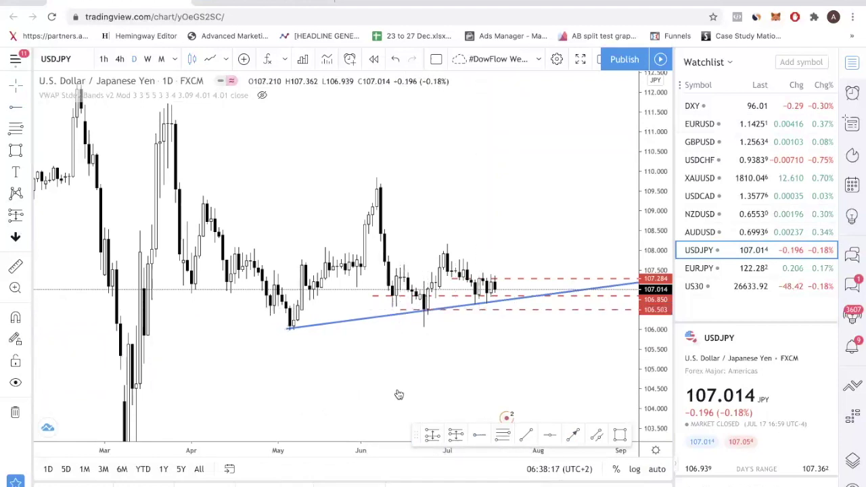
{"action": "left_click", "coordinate": [290, 331]}
{"action": "left_click", "coordinate": [267, 326]}
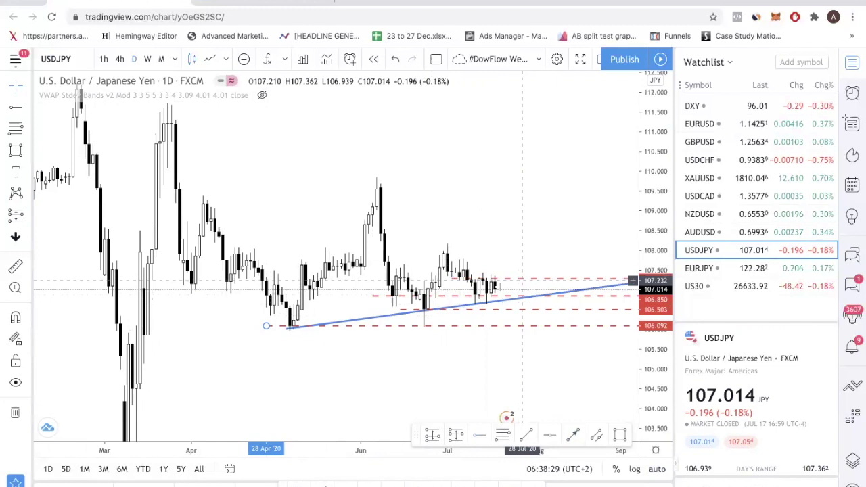
Draw horizontal rays at about 107.92 from late June and 109.21 from the early April high.
{"action": "left_click", "coordinate": [425, 255]}
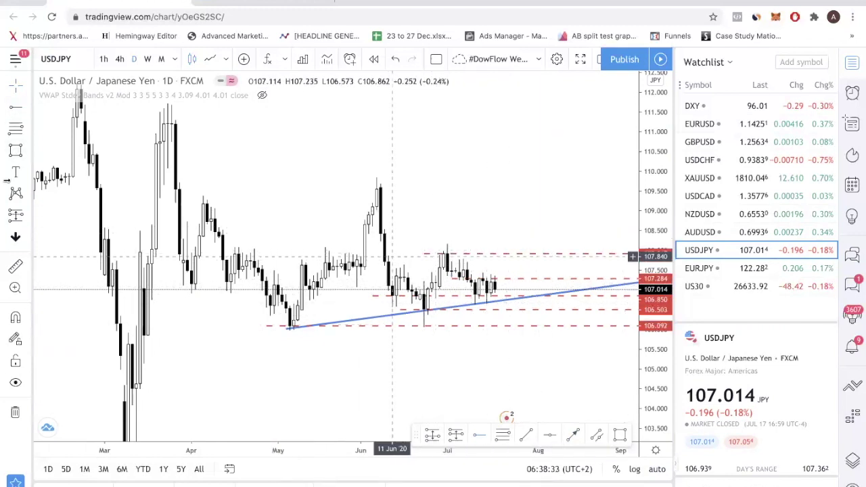
{"action": "left_click", "coordinate": [16, 108]}
{"action": "left_click", "coordinate": [203, 202]}
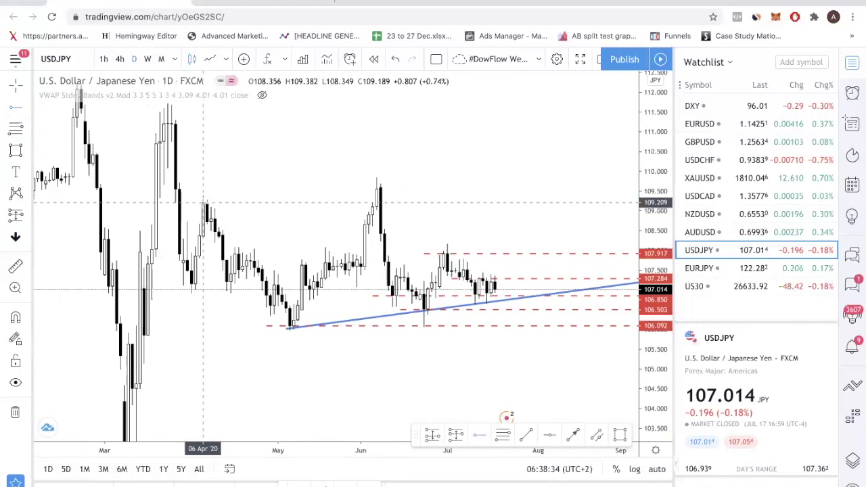
{"action": "left_click", "coordinate": [449, 177]}
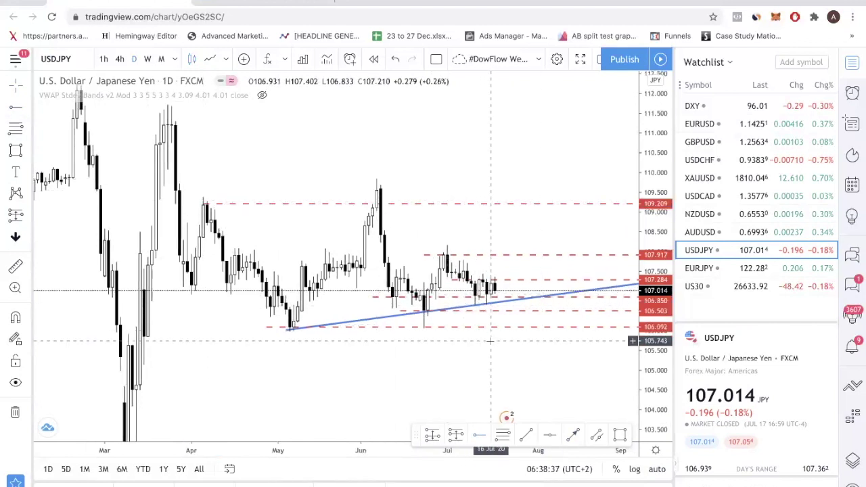
Draw zigzag arrows down to about 106.50, up to 106.84, down to 106.1 and up to 106.47, plus one from 106.93 up to 107.43.
{"action": "scroll", "coordinate": [499, 312], "scroll_direction": "left", "scroll_amount": 2}
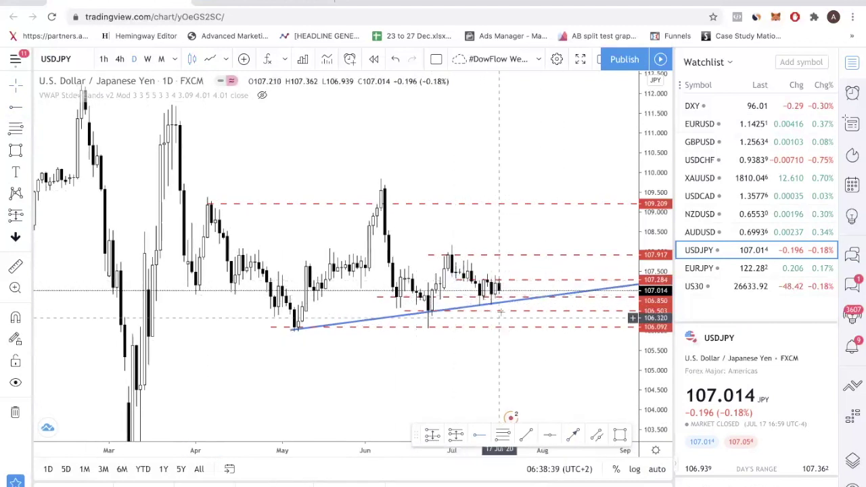
{"action": "scroll", "coordinate": [499, 312], "scroll_direction": "left", "scroll_amount": 1}
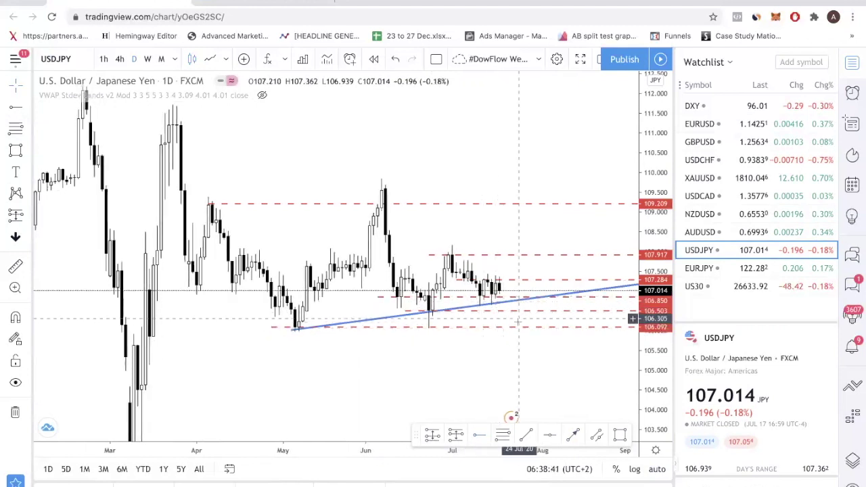
{"action": "scroll", "coordinate": [519, 318], "scroll_direction": "right", "scroll_amount": 1}
{"action": "scroll", "coordinate": [513, 342], "scroll_direction": "down", "scroll_amount": 1}
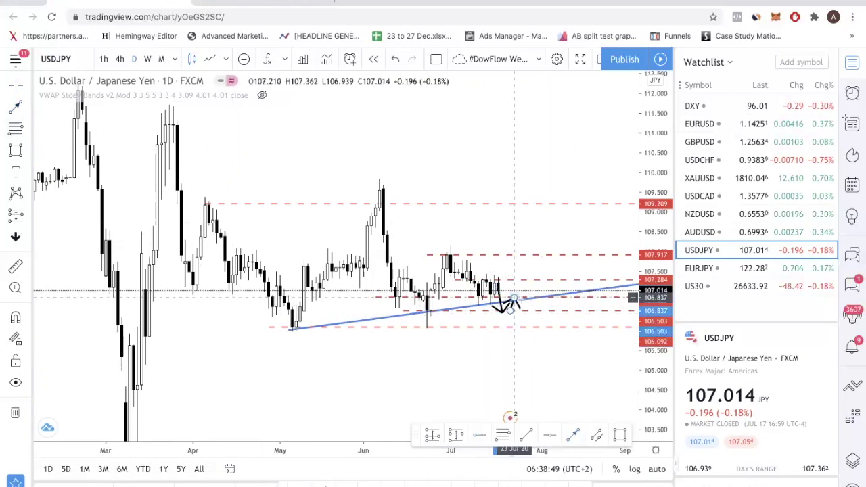
{"action": "mouse_move", "coordinate": [515, 299]}
{"action": "left_mouse_down"}
{"action": "mouse_move", "coordinate": [519, 327]}
{"action": "mouse_move", "coordinate": [535, 312]}
{"action": "left_mouse_up"}
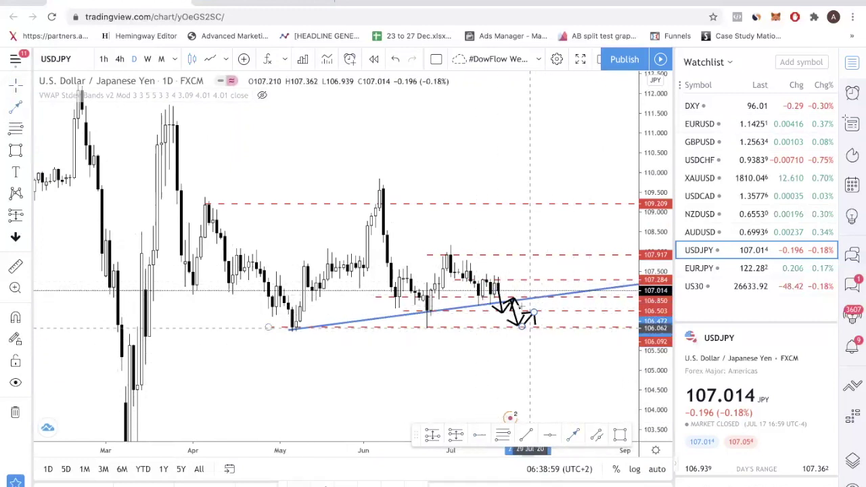
{"action": "left_click", "coordinate": [517, 277]}
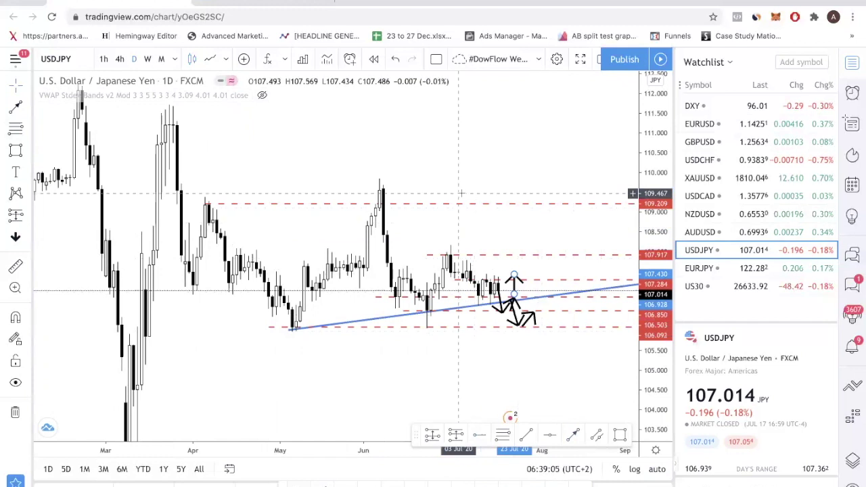
{"action": "right_click", "coordinate": [334, 144]}
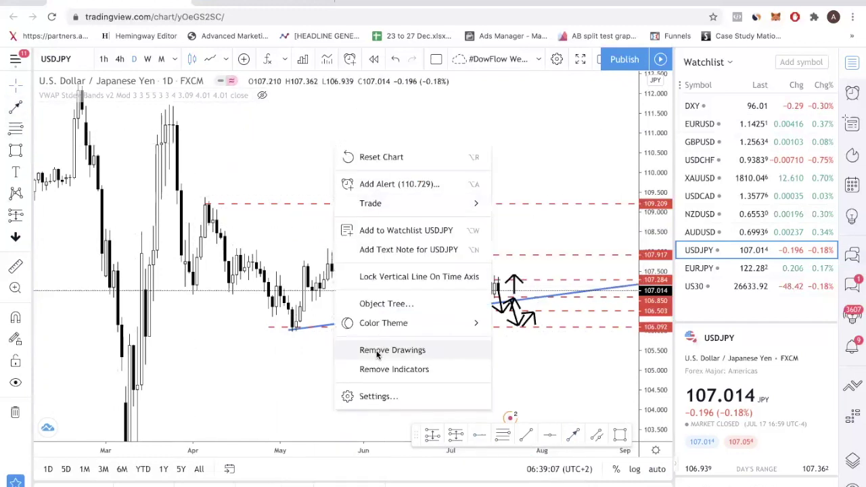
{"action": "left_click", "coordinate": [522, 223]}
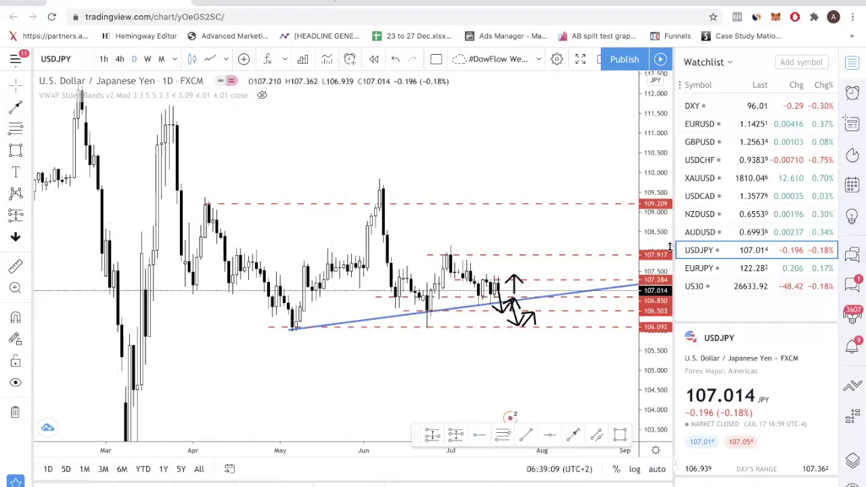
Open the EURJPY chart and draw horizontal lines at about 122.66 and 122.32 along the December and January highs.
{"action": "left_click", "coordinate": [738, 271]}
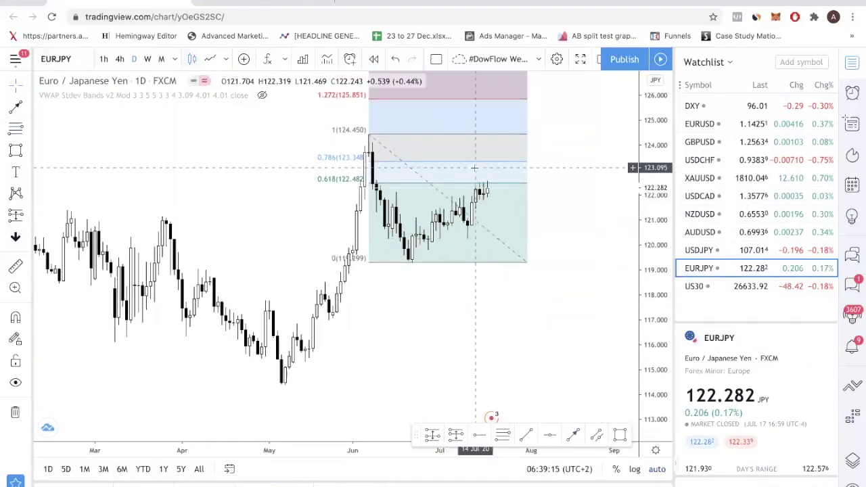
{"action": "scroll", "coordinate": [526, 189], "scroll_direction": "down", "scroll_amount": 3}
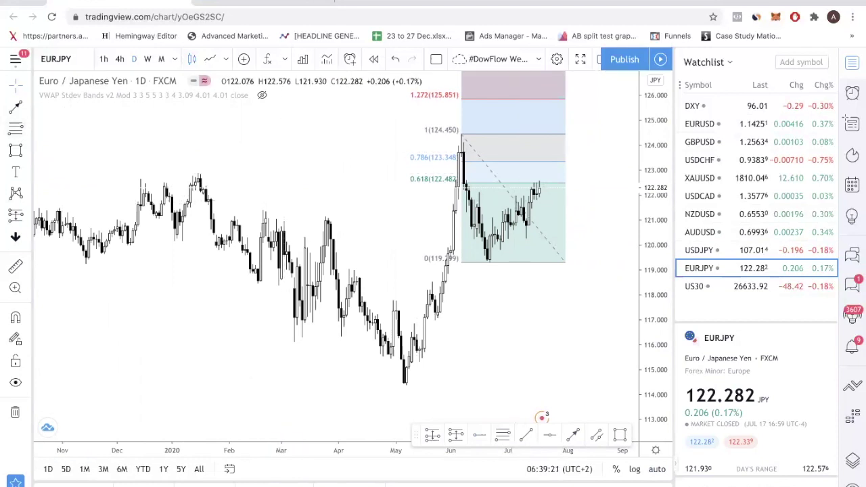
{"action": "left_click", "coordinate": [549, 437]}
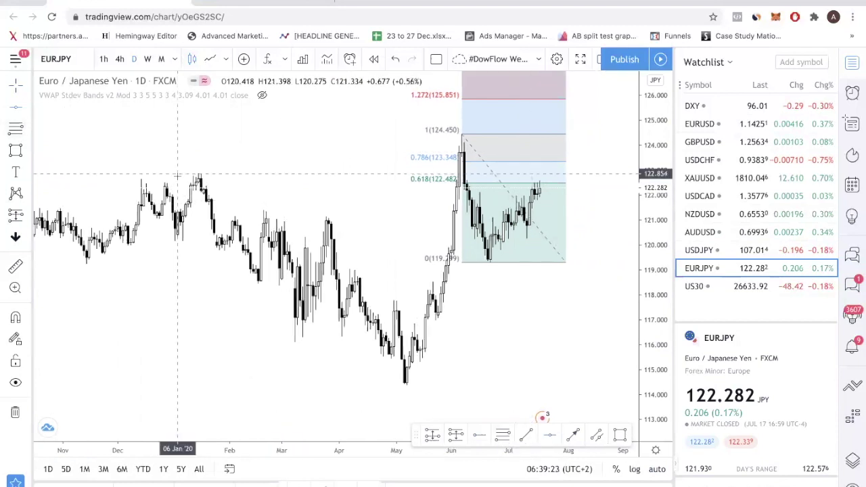
{"action": "left_click", "coordinate": [169, 178]}
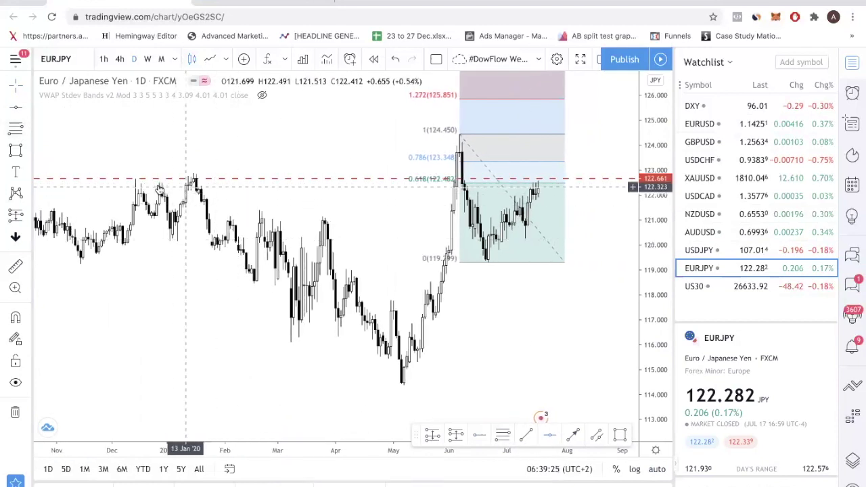
{"action": "left_click_drag", "start_coordinate": [169, 194], "coordinate": [171, 193]}
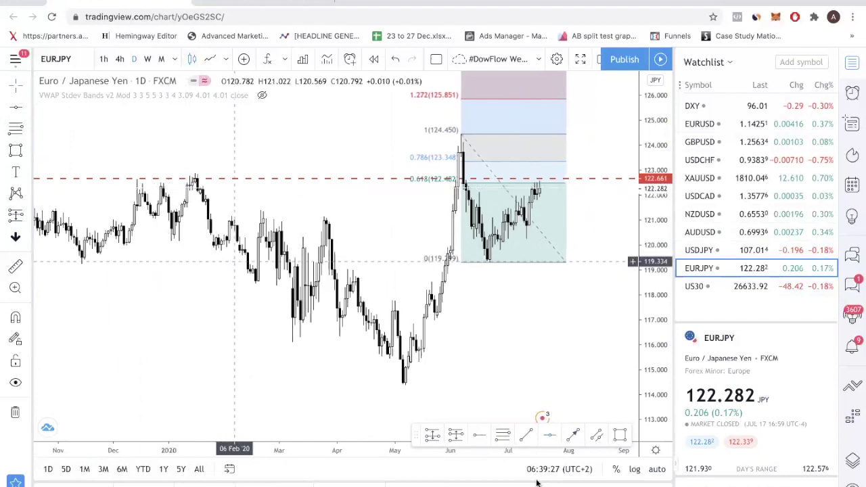
{"action": "left_click", "coordinate": [550, 436]}
{"action": "left_click_drag", "start_coordinate": [170, 184], "coordinate": [172, 194]}
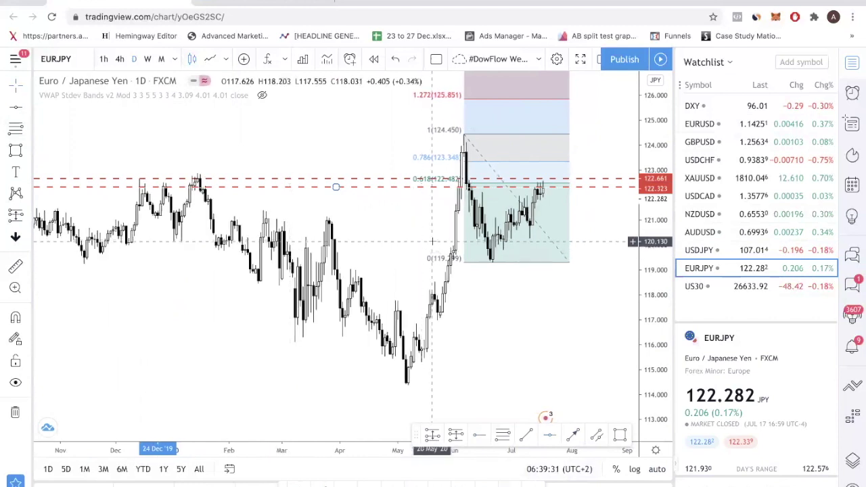
Delete the Fibonacci retracement from the EURJPY chart.
{"action": "scroll", "coordinate": [419, 224], "scroll_direction": "right", "scroll_amount": 3}
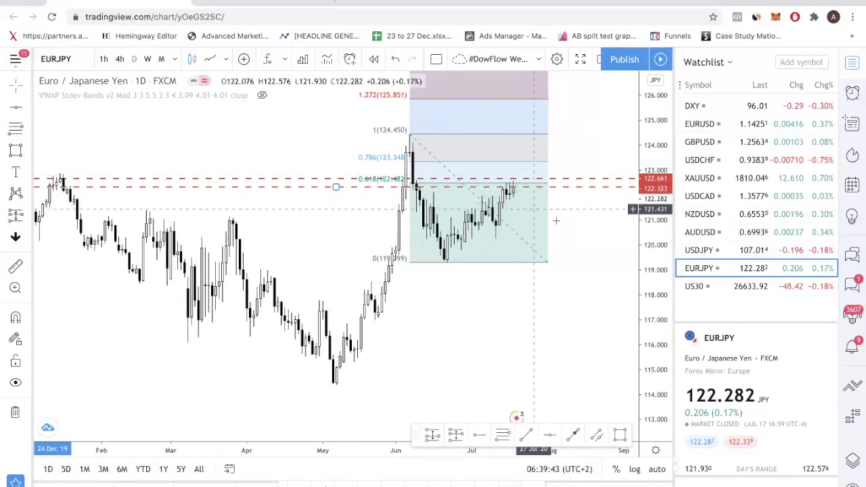
{"action": "scroll", "coordinate": [556, 220], "scroll_direction": "right", "scroll_amount": 5}
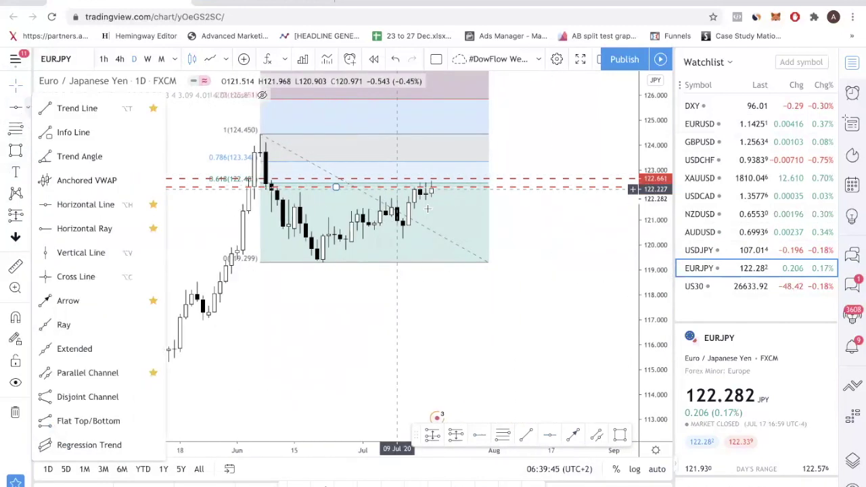
{"action": "scroll", "coordinate": [425, 213], "scroll_direction": "down", "scroll_amount": 3}
{"action": "right_click", "coordinate": [418, 224]}
{"action": "left_click", "coordinate": [540, 261]}
{"action": "key", "text": "Delete"}
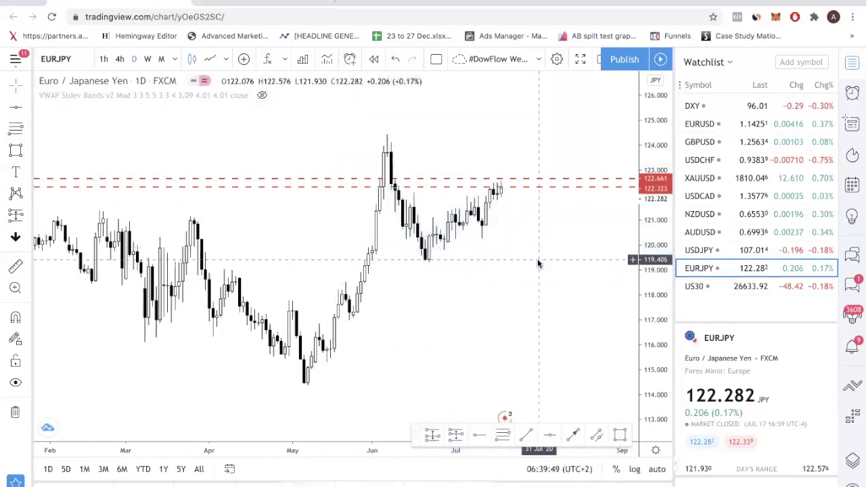
Draw a horizontal line at about 121.58 and a rising trend line from the 19 June low under the July low.
{"action": "scroll", "coordinate": [529, 282], "scroll_direction": "up", "scroll_amount": 1}
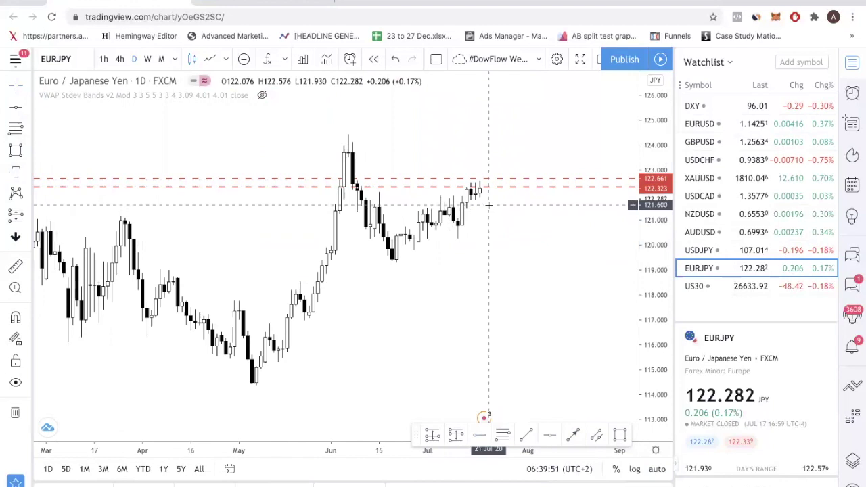
{"action": "key", "text": "alt+t"}
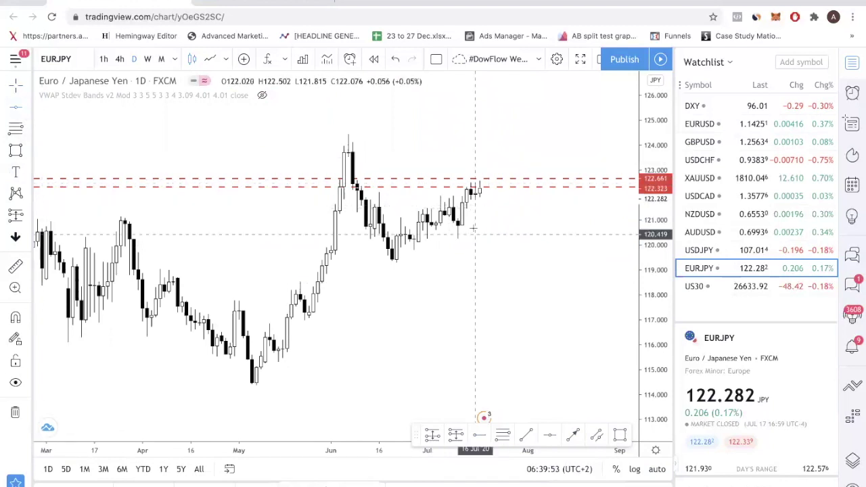
{"action": "left_click", "coordinate": [454, 204]}
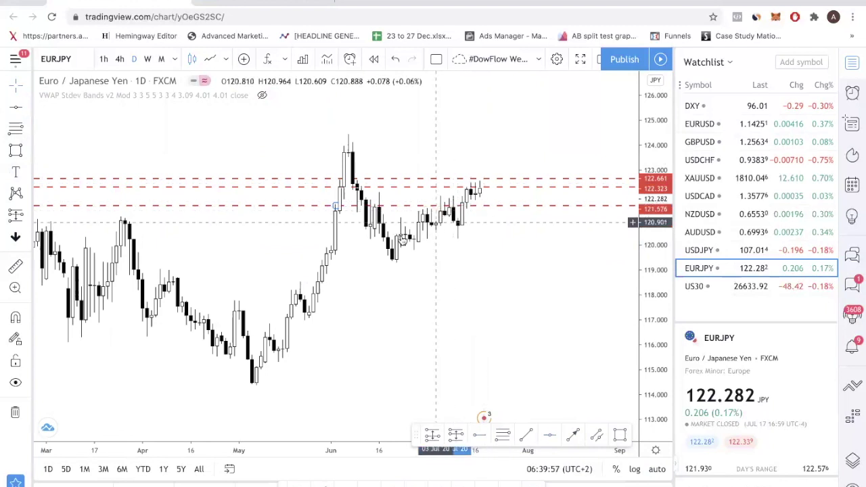
{"action": "left_click", "coordinate": [532, 436]}
{"action": "left_click", "coordinate": [392, 263]}
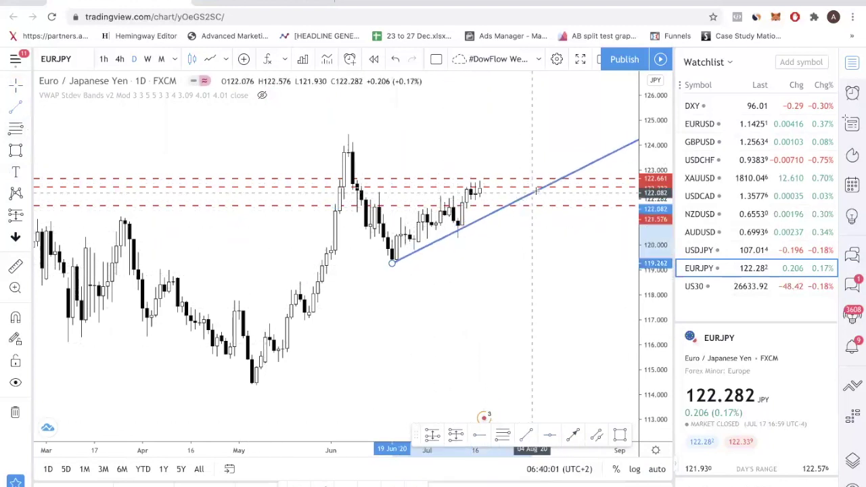
{"action": "left_click", "coordinate": [536, 184]}
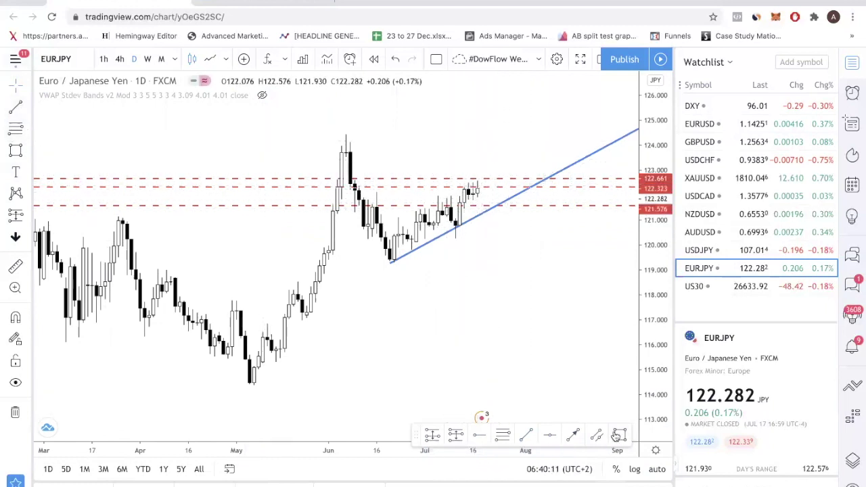
Shade the zone between the two upper EURJPY levels with a rectangle and draw an arrow from about 122.03 down to 120.23.
{"action": "left_click_drag", "start_coordinate": [618, 195], "coordinate": [618, 186]}
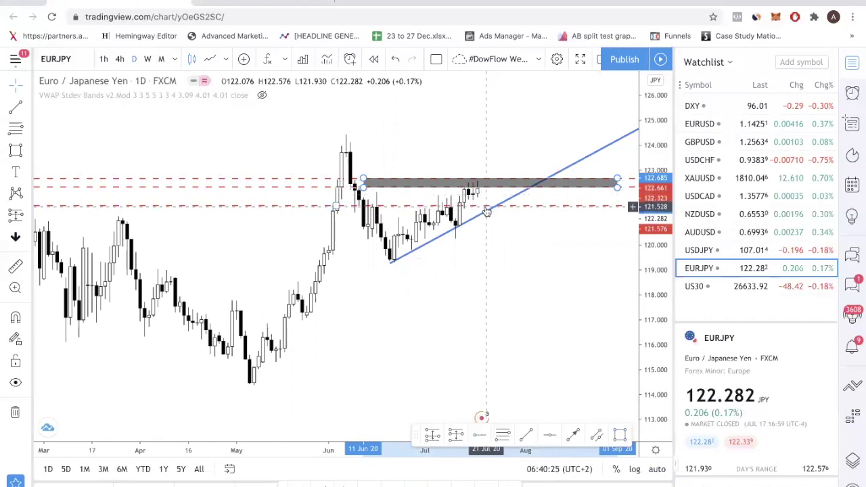
{"action": "left_click", "coordinate": [573, 436]}
{"action": "left_click_drag", "start_coordinate": [478, 193], "coordinate": [486, 239]}
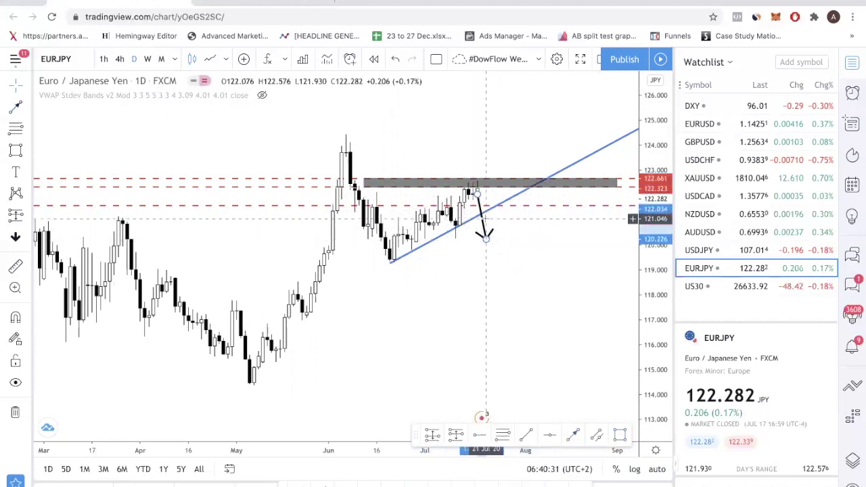
Open the US30 chart and draw a Fibonacci retracement from the 9 June high at about 27663.66 to 24526.02.
{"action": "left_click", "coordinate": [698, 286]}
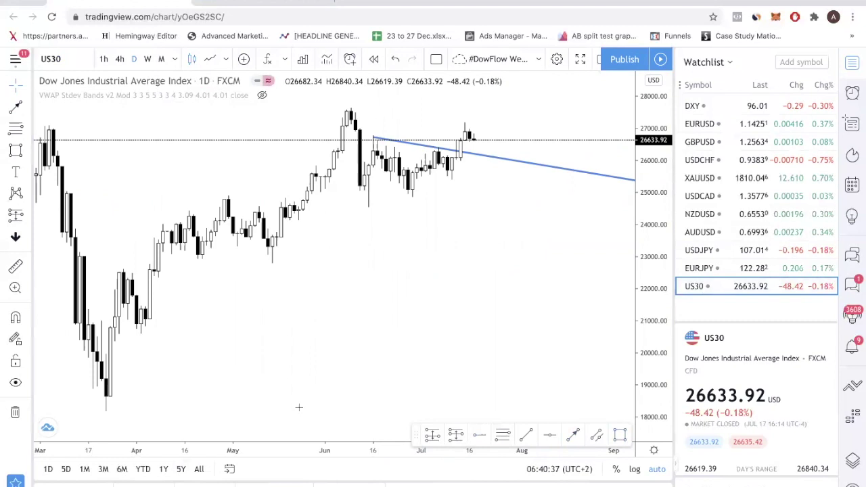
{"action": "scroll", "coordinate": [493, 392], "scroll_direction": "up", "scroll_amount": 4}
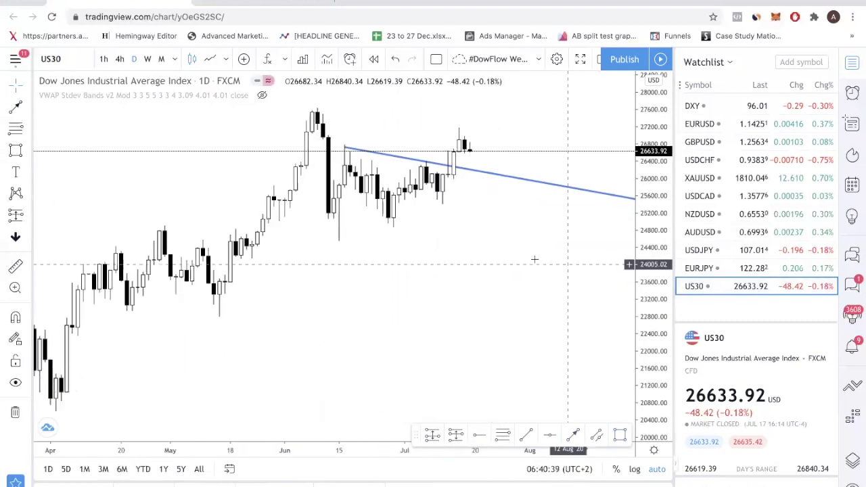
{"action": "scroll", "coordinate": [562, 271], "scroll_direction": "left", "scroll_amount": 2}
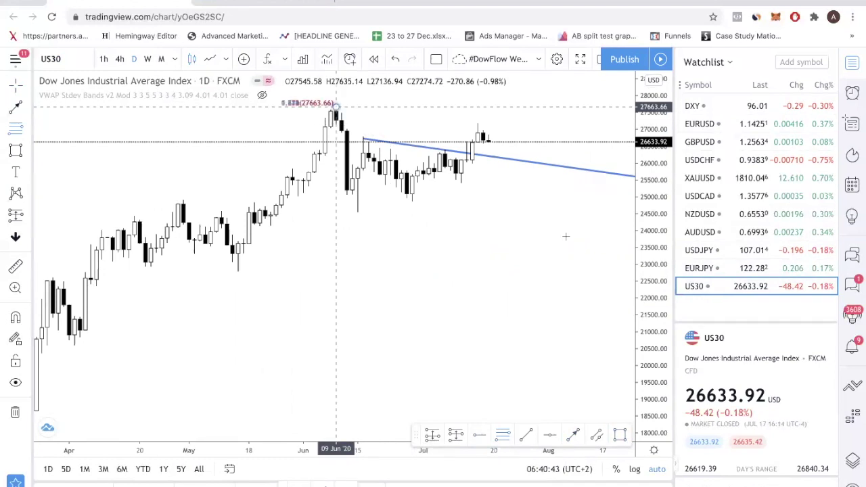
{"action": "left_click", "coordinate": [548, 212]}
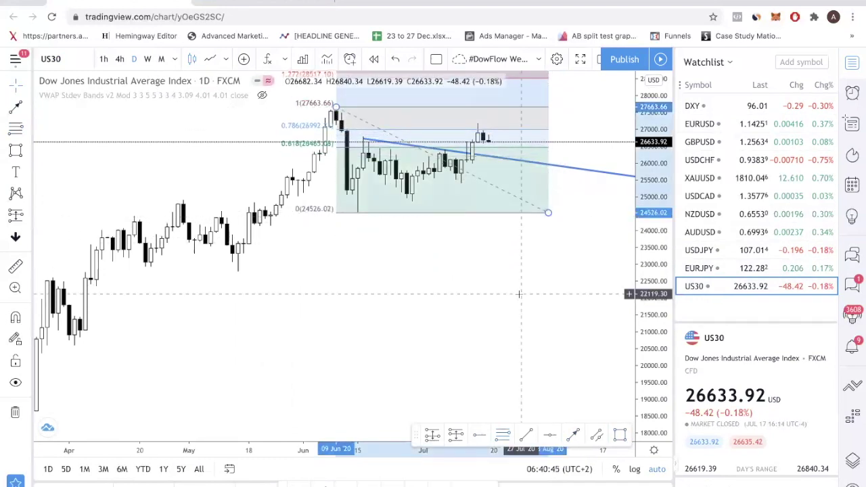
{"action": "left_click_drag", "start_coordinate": [520, 293], "coordinate": [515, 336]}
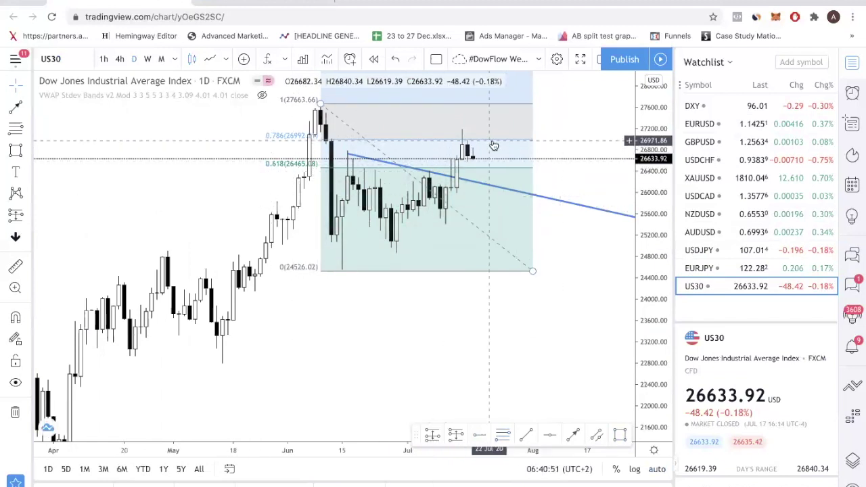
Steepen the falling US30 trend line by moving its July end point lower.
{"action": "left_click", "coordinate": [458, 180]}
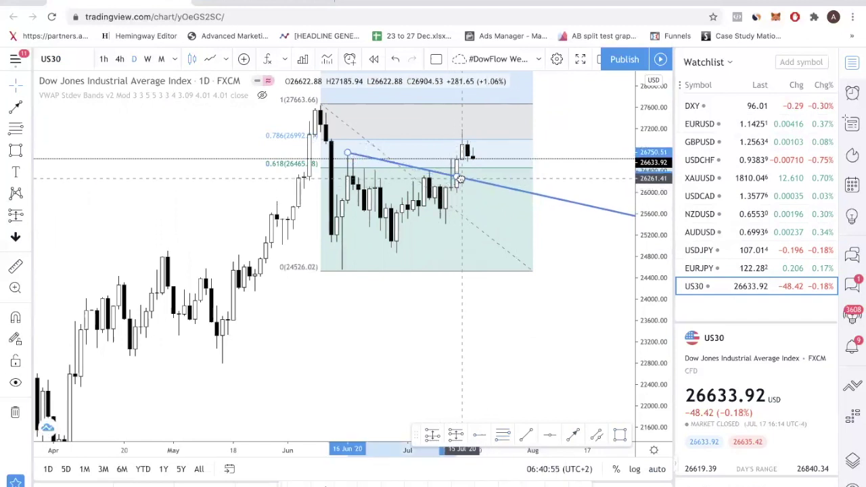
{"action": "left_click_drag", "start_coordinate": [457, 178], "coordinate": [472, 195]}
{"action": "left_click", "coordinate": [484, 197]}
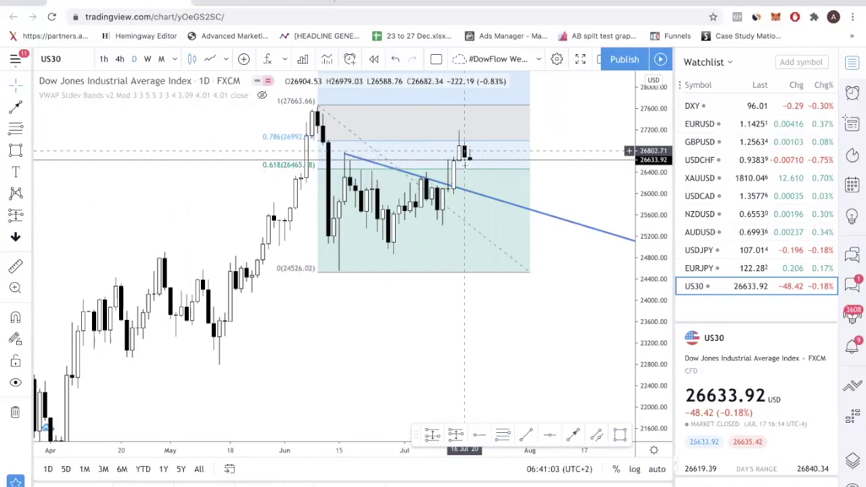
Draw horizontal lines on US30 at about 26644.83, 26994.41, 26306.52 and 25686.29.
{"action": "scroll", "coordinate": [420, 179], "scroll_direction": "up", "scroll_amount": 5}
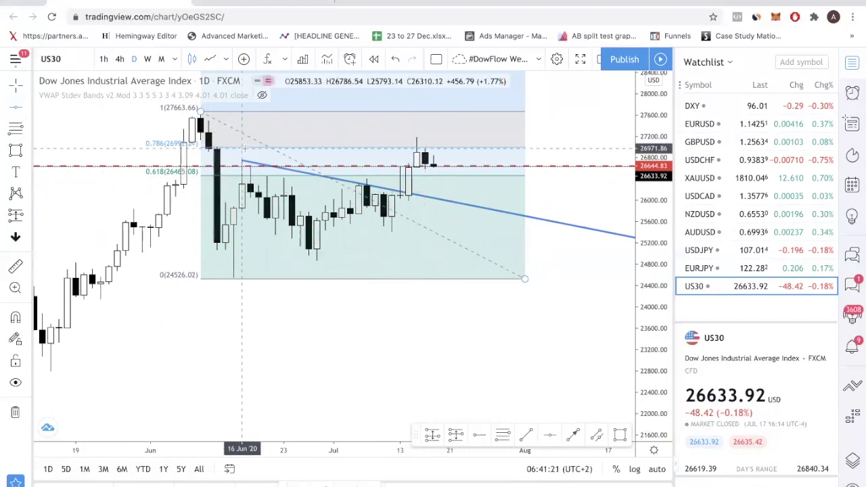
{"action": "key", "text": "alt+h"}
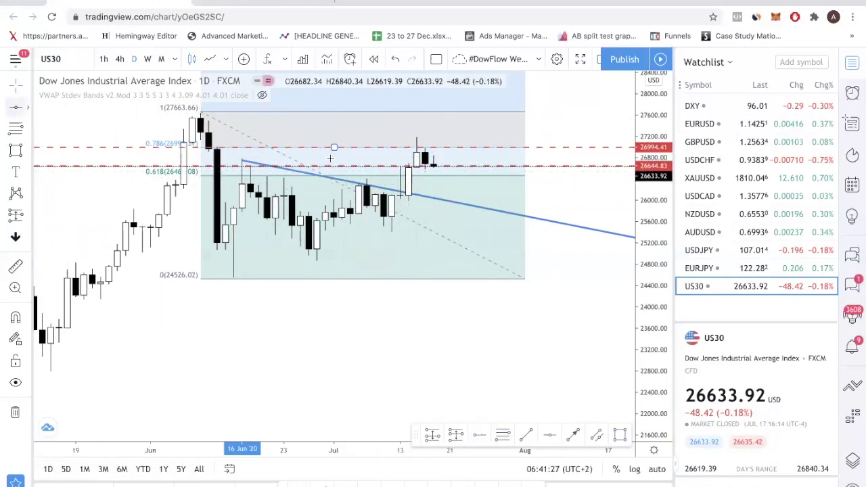
{"action": "left_click", "coordinate": [325, 184]}
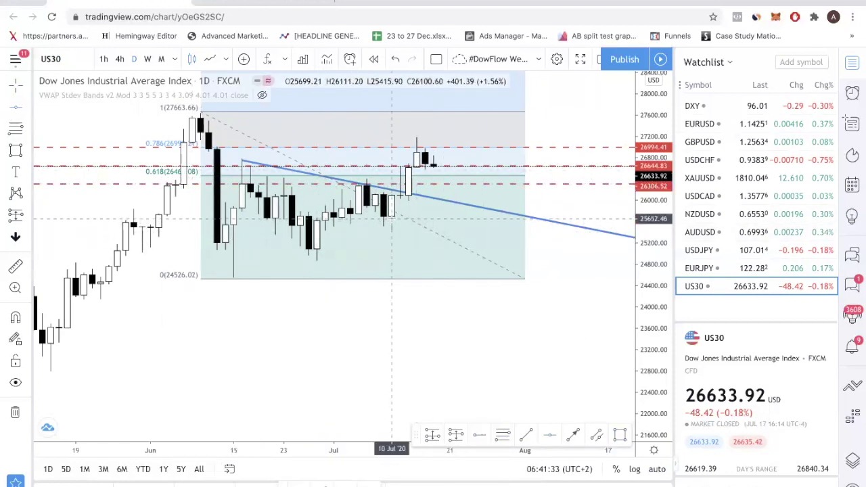
{"action": "left_click", "coordinate": [391, 217]}
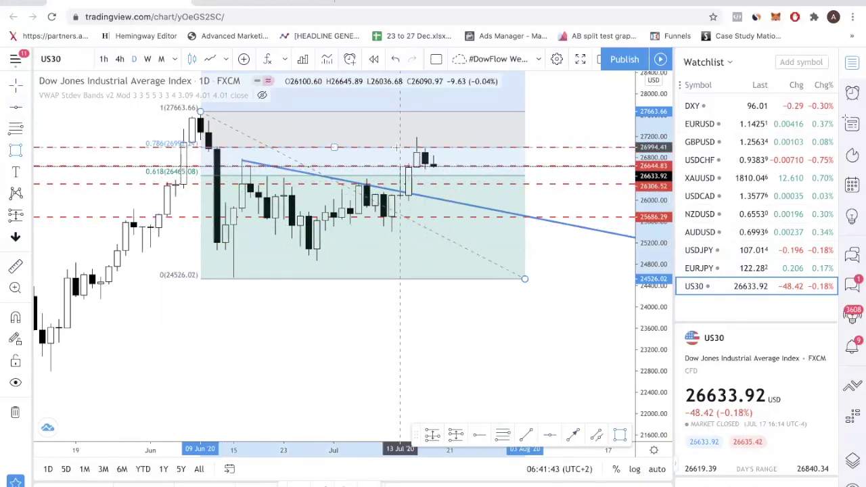
Shade the zone from about 27005.69 to 26644.83 with a rectangle and draw a horizontal line at about 27535.71 near the June high.
{"action": "left_click_drag", "start_coordinate": [392, 147], "coordinate": [542, 165]}
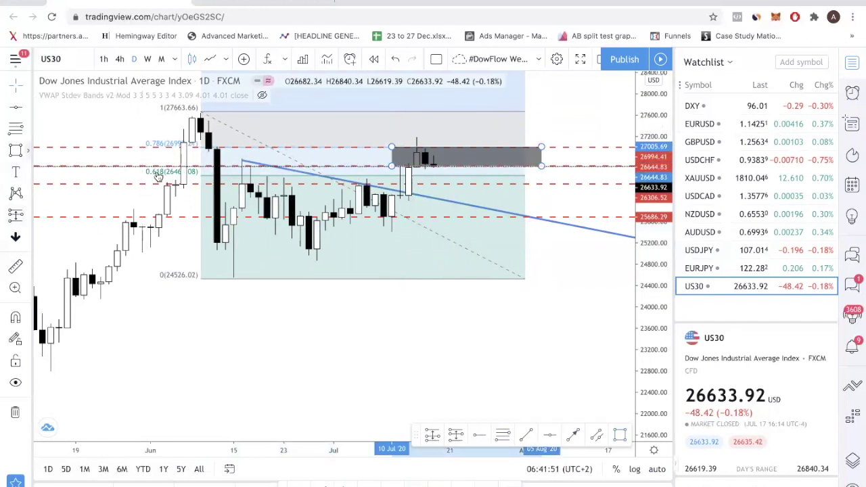
{"action": "scroll", "coordinate": [245, 283], "scroll_direction": "down", "scroll_amount": 4}
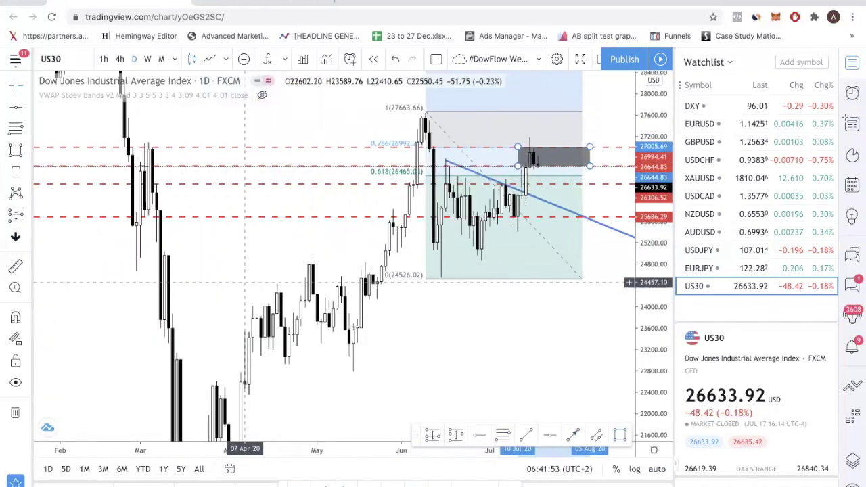
{"action": "scroll", "coordinate": [308, 355], "scroll_direction": "up", "scroll_amount": 4}
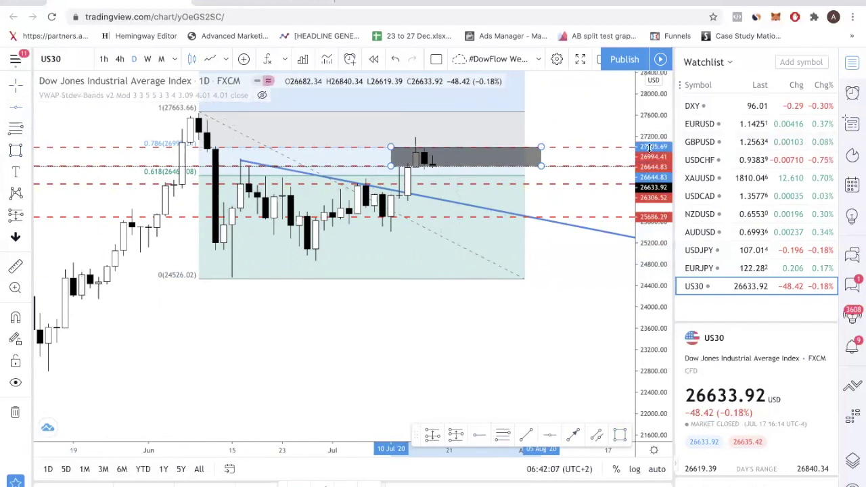
{"action": "left_click", "coordinate": [213, 119]}
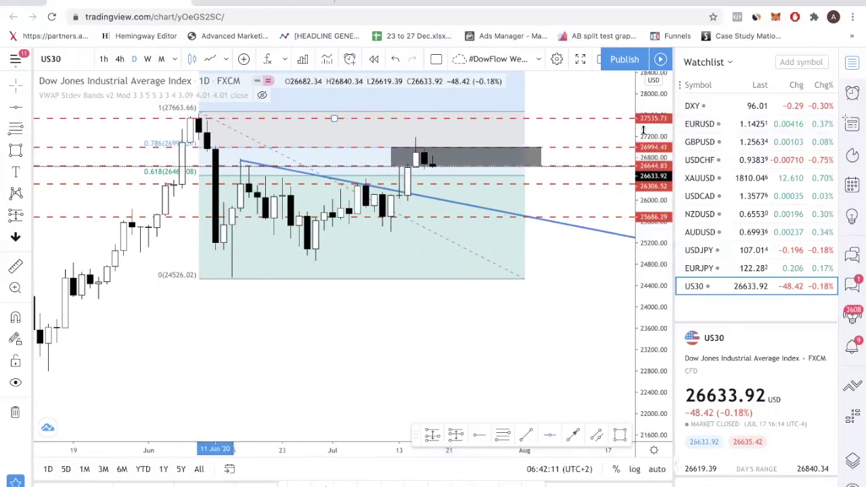
{"action": "scroll", "coordinate": [448, 159], "scroll_direction": "down", "scroll_amount": 5}
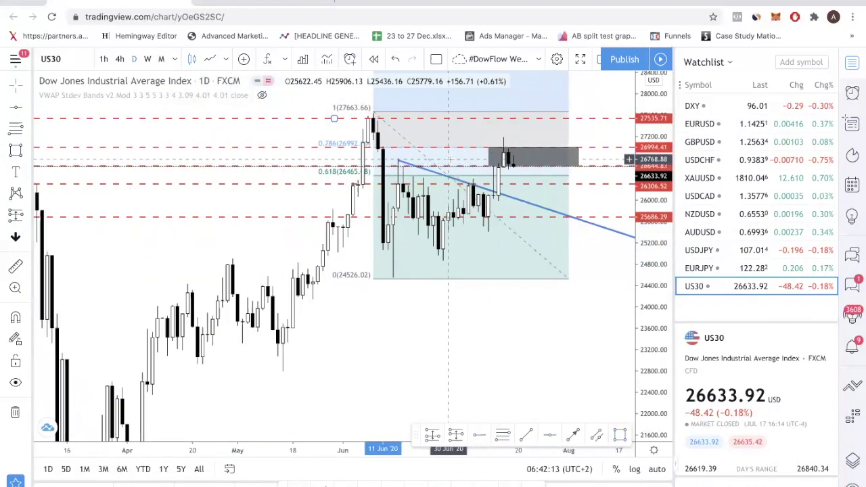
{"action": "left_click_drag", "start_coordinate": [448, 159], "coordinate": [552, 250]}
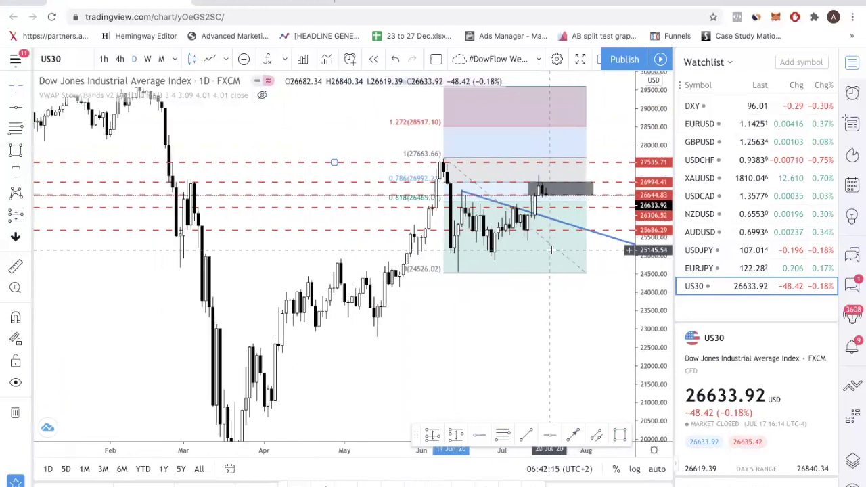
{"action": "scroll", "coordinate": [552, 251], "scroll_direction": "down", "scroll_amount": 1}
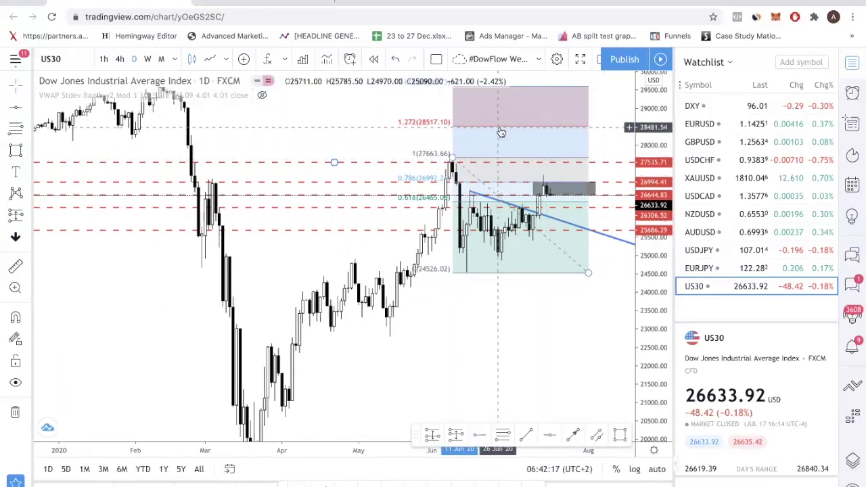